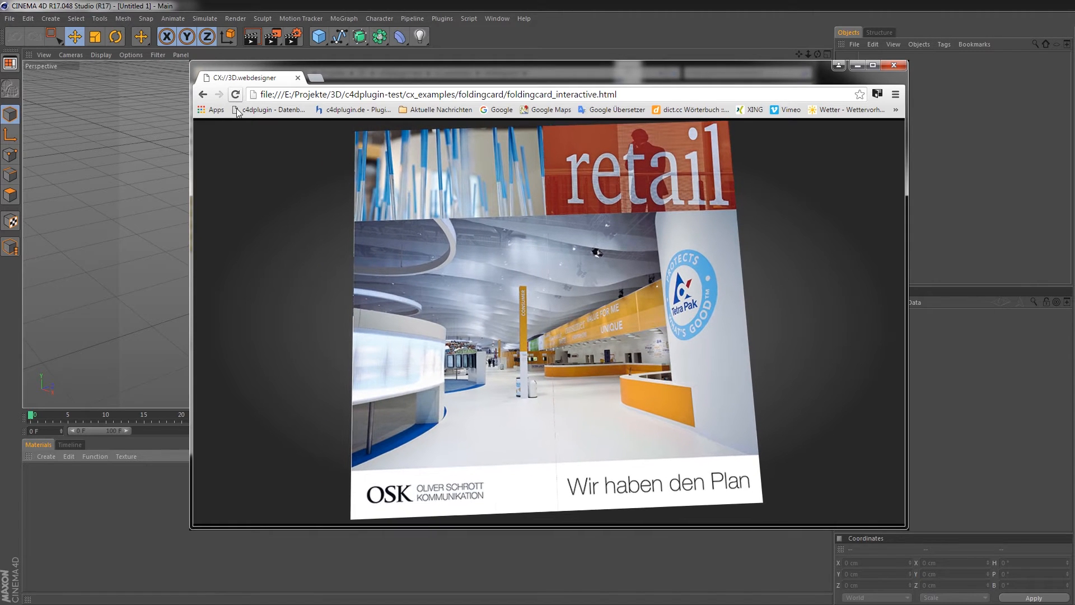
- Examine the interactive folding card and the Renault 4 slideshow examples by opening the card and paging through the slides
left_click(570, 307)
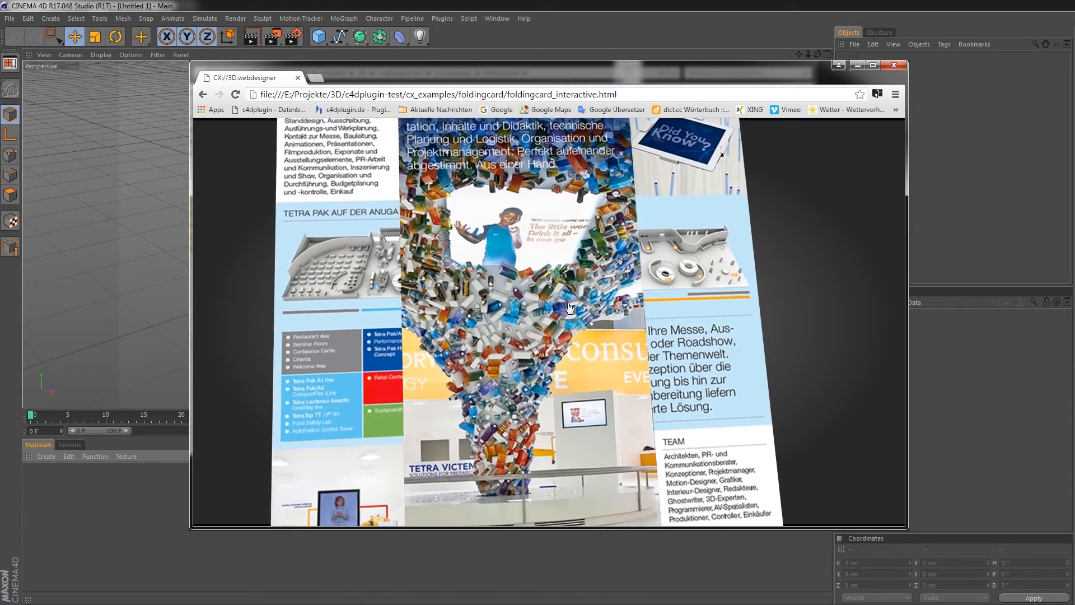
left_click(518, 334)
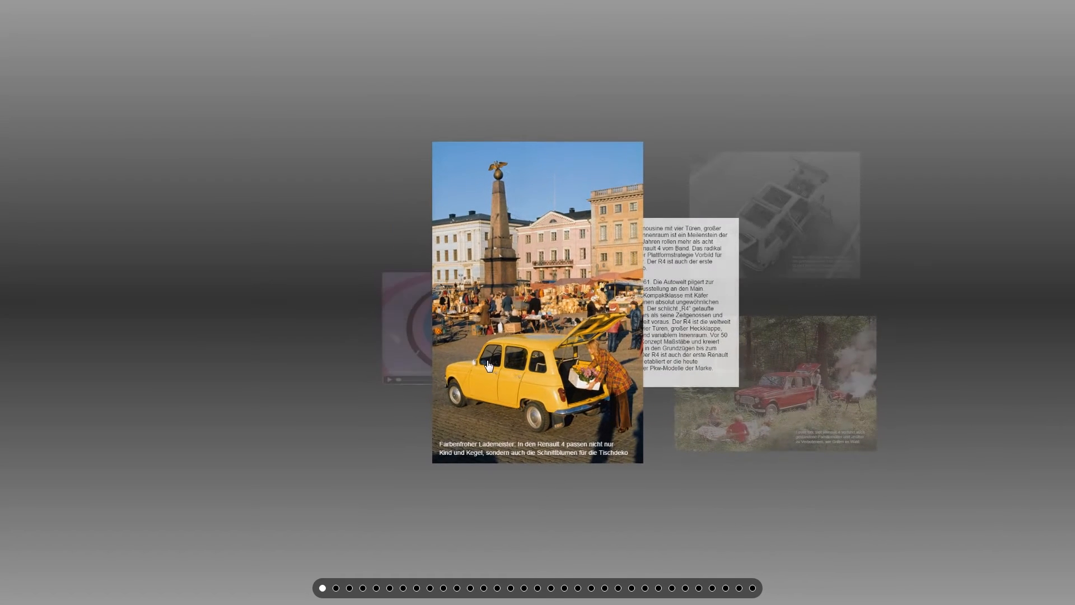
left_click(674, 329)
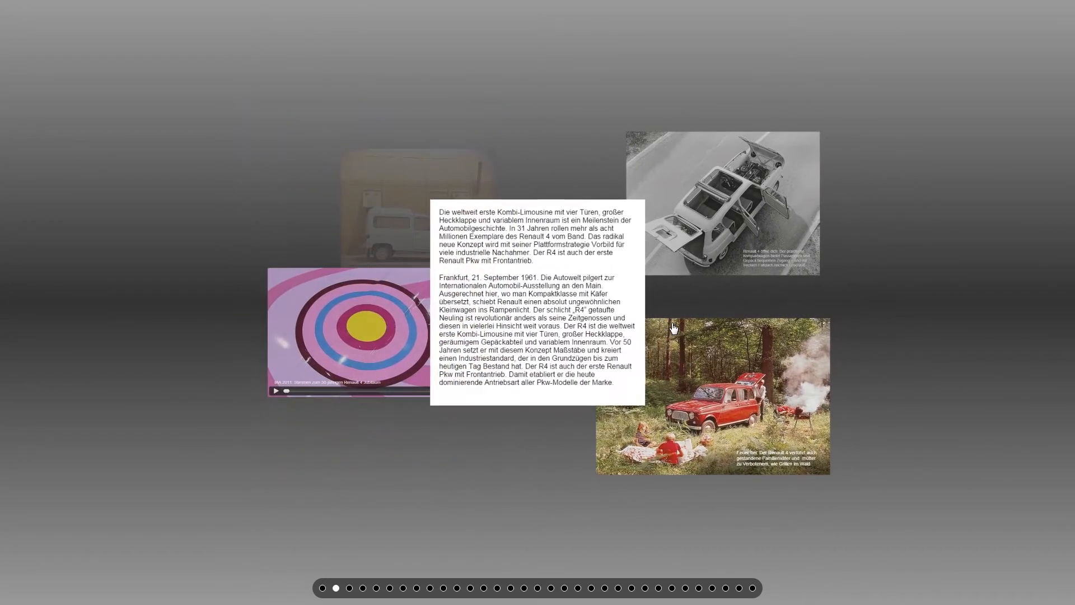
left_click(320, 329)
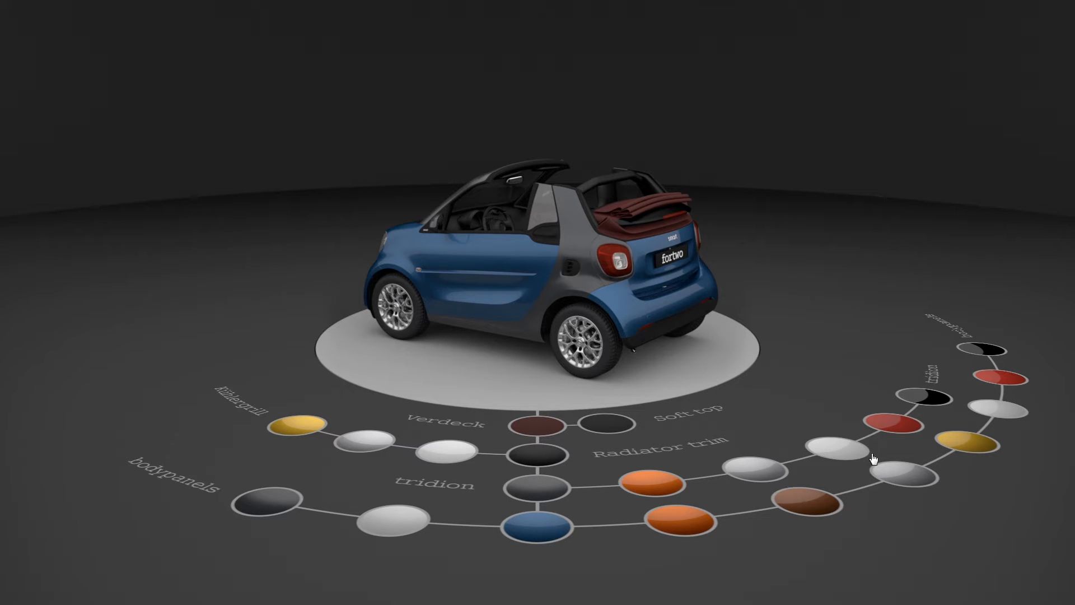
- Configure the example car with orange body panels, a white tridion and a black soft top, and inspect the page's code
left_click(882, 439)
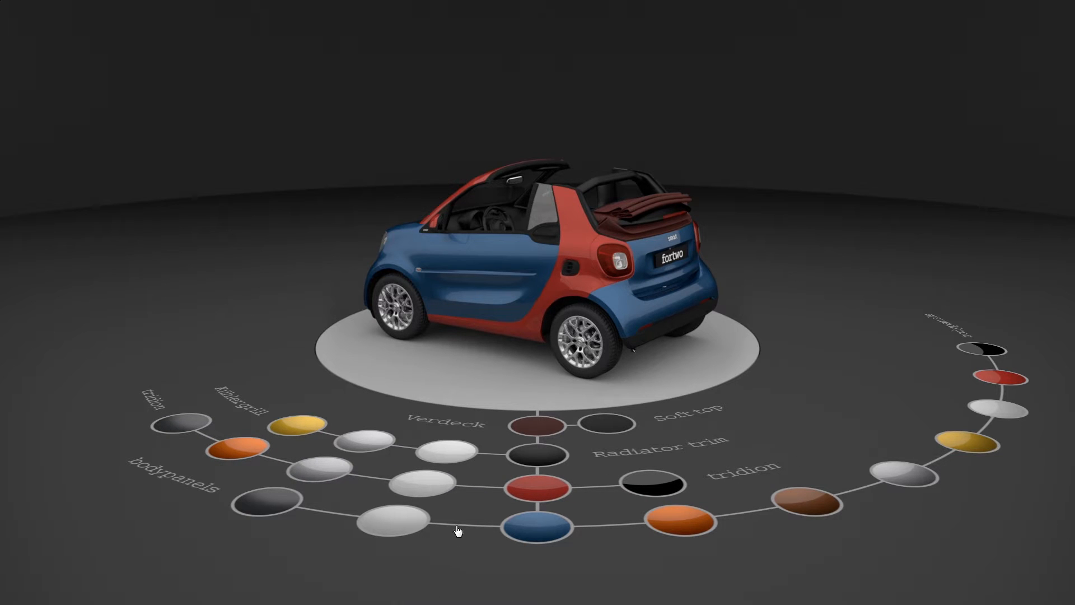
left_click(687, 519)
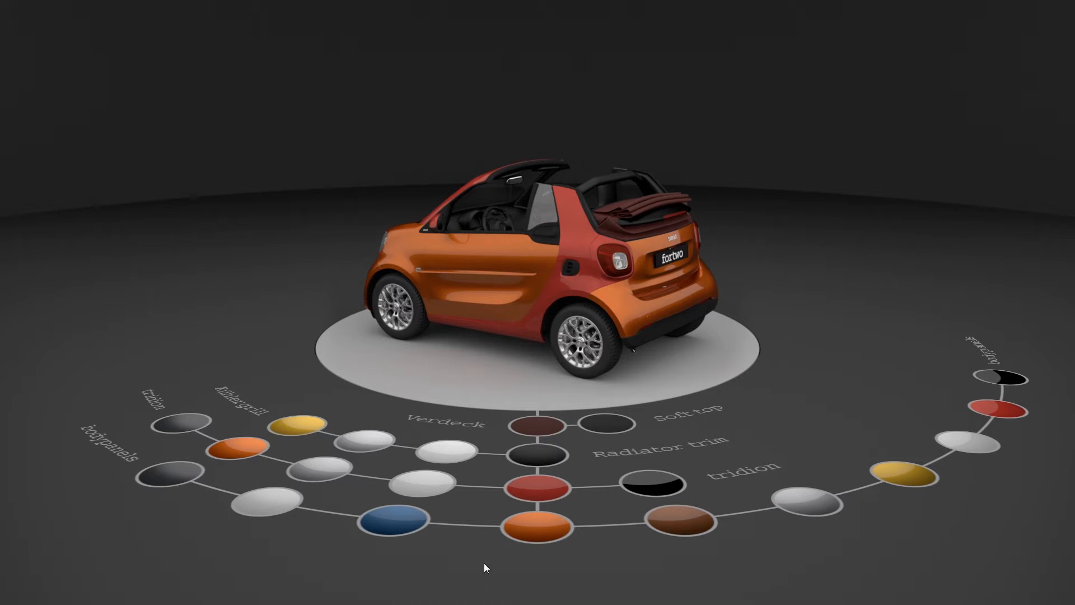
left_click(440, 484)
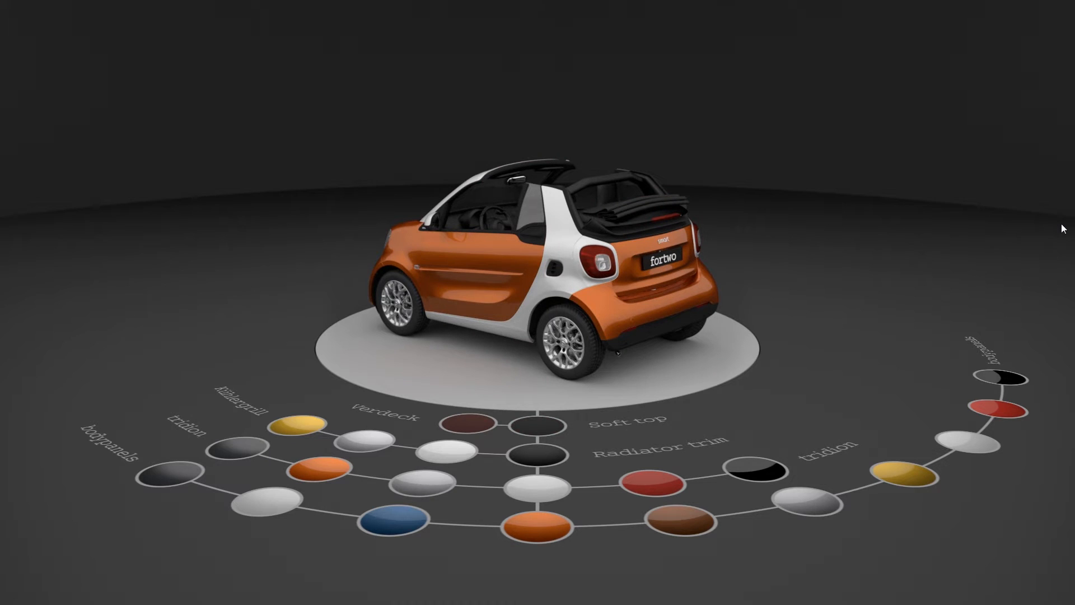
right_click(441, 523)
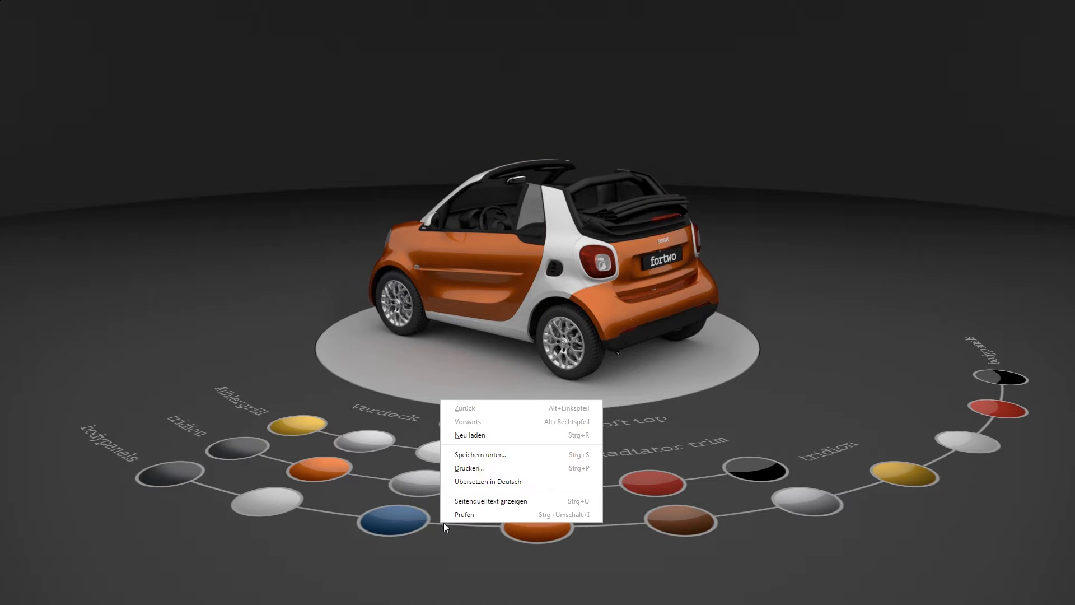
left_click(476, 515)
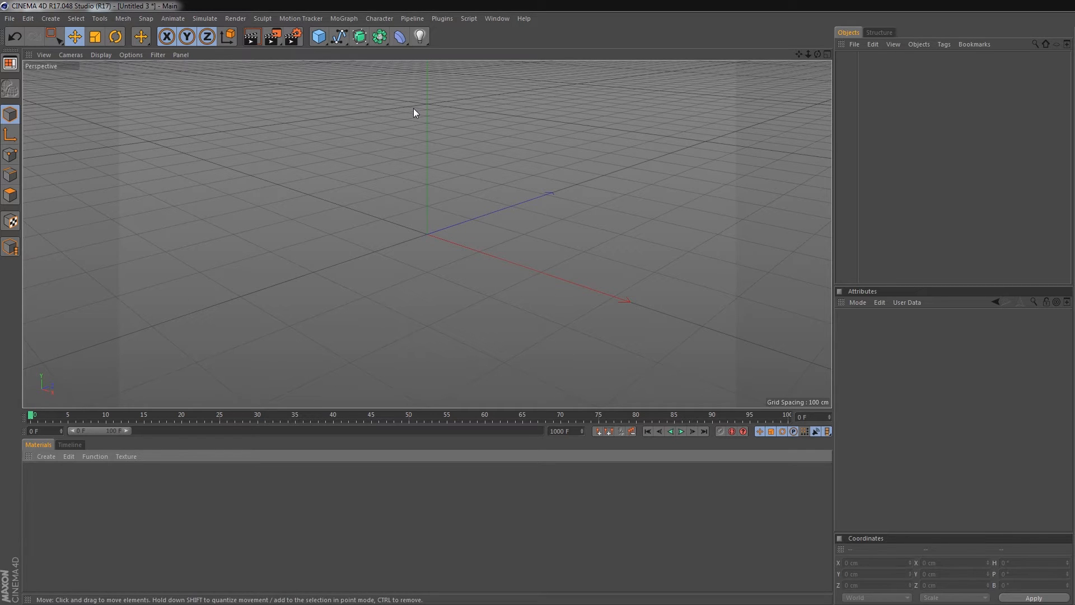
- Add a CX://3D.webdesigner plugin object to the empty Cinema 4D scene
left_click(440, 19)
mouse_move(491, 60)
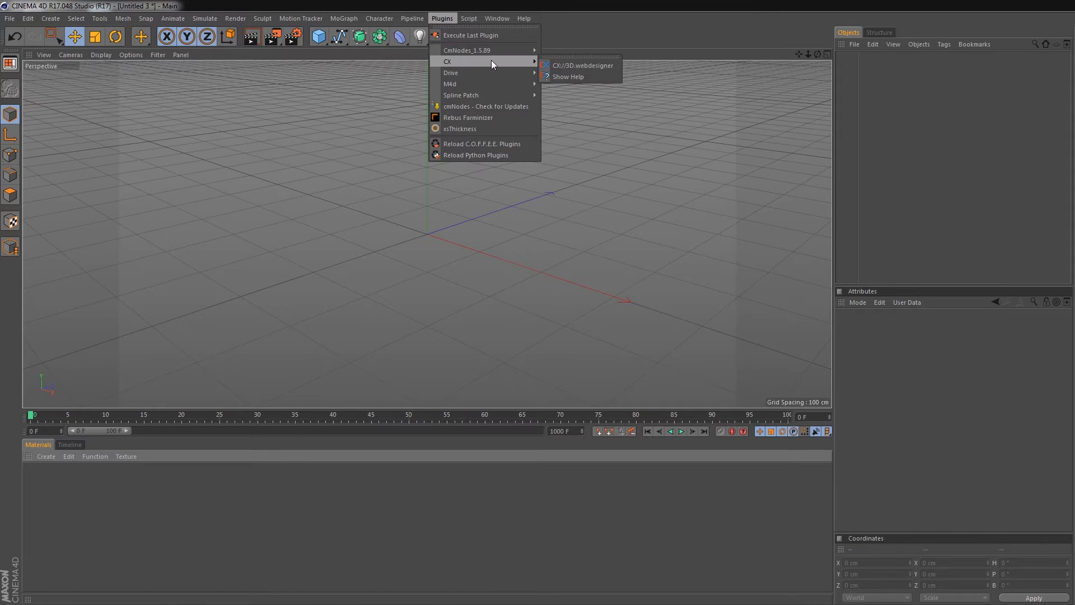
left_click(592, 66)
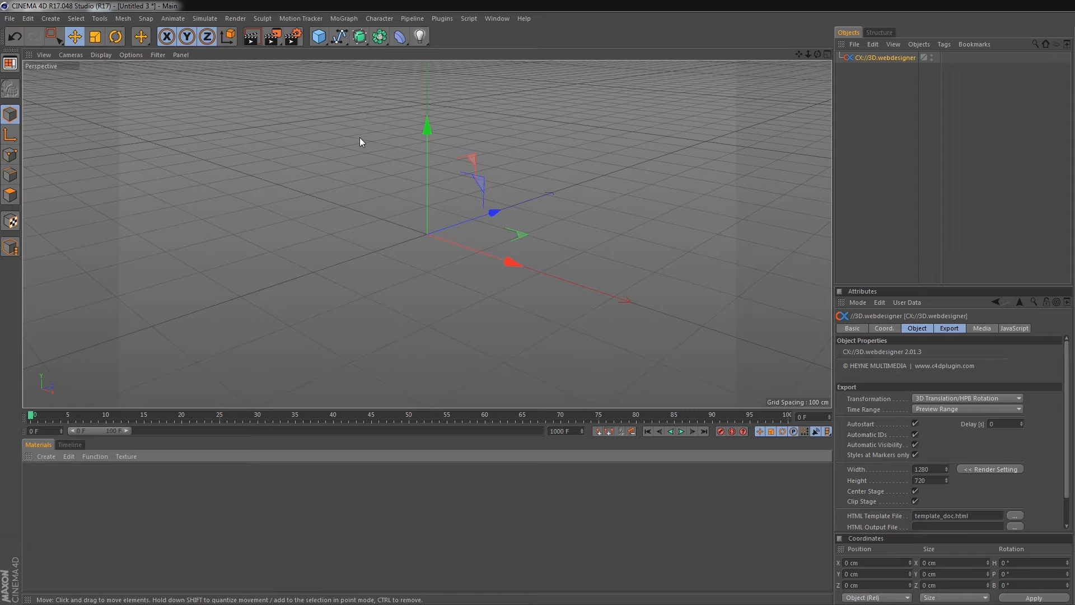
- Add a plane with -Z orientation as a child of the CX://3D.webdesigner object
left_click_drag(327, 46, 434, 78)
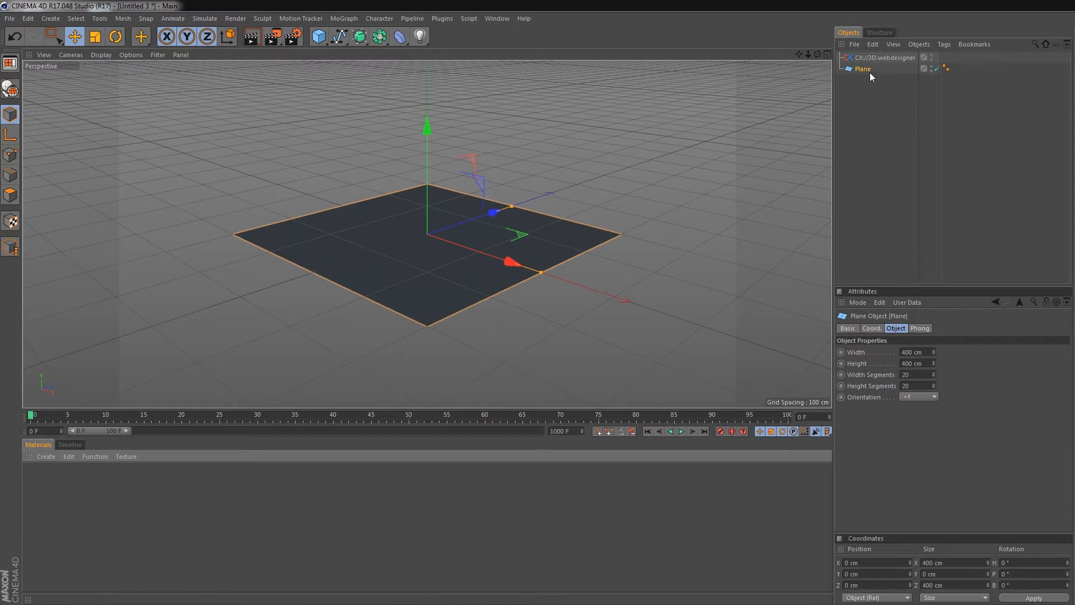
left_click_drag(862, 69, 874, 59)
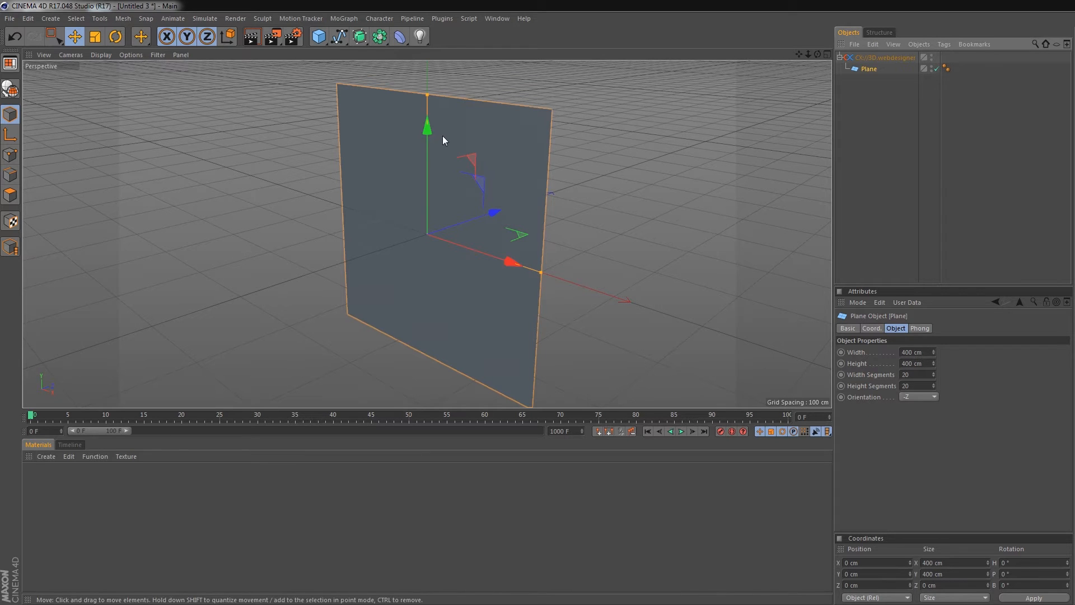
left_click_drag(818, 53, 777, 54)
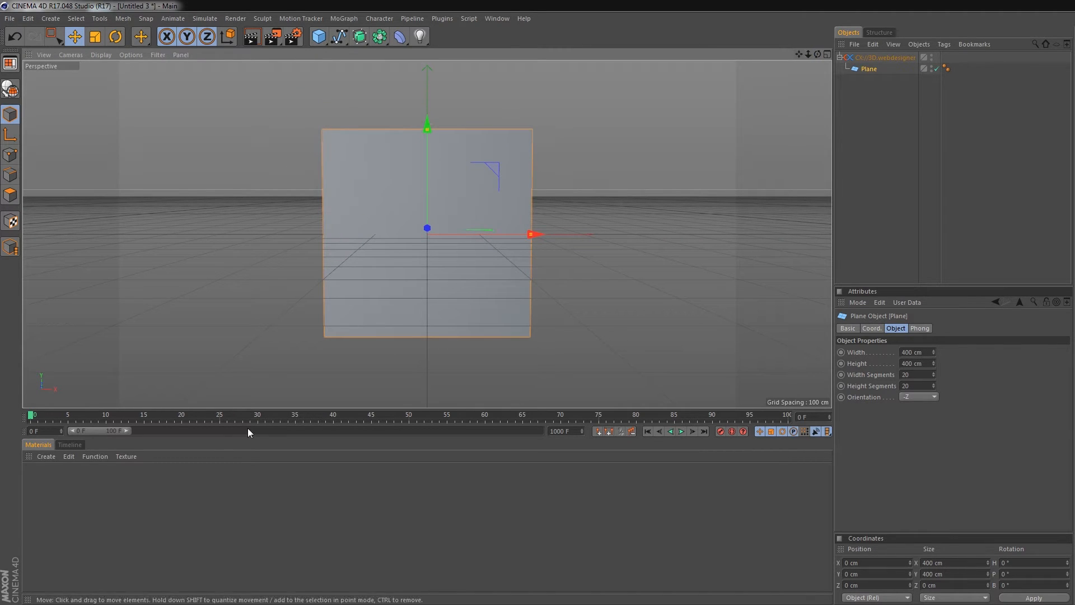
- Create a blue material with hue 220° and saturation 82% and apply it to the plane
left_click(45, 457)
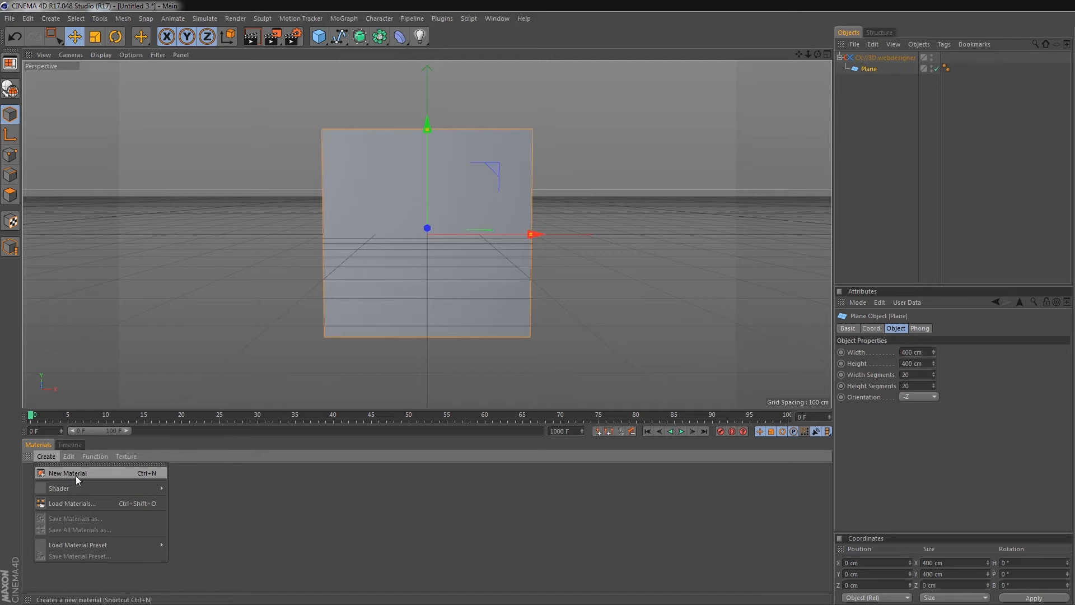
left_click(76, 476)
left_click(1011, 448)
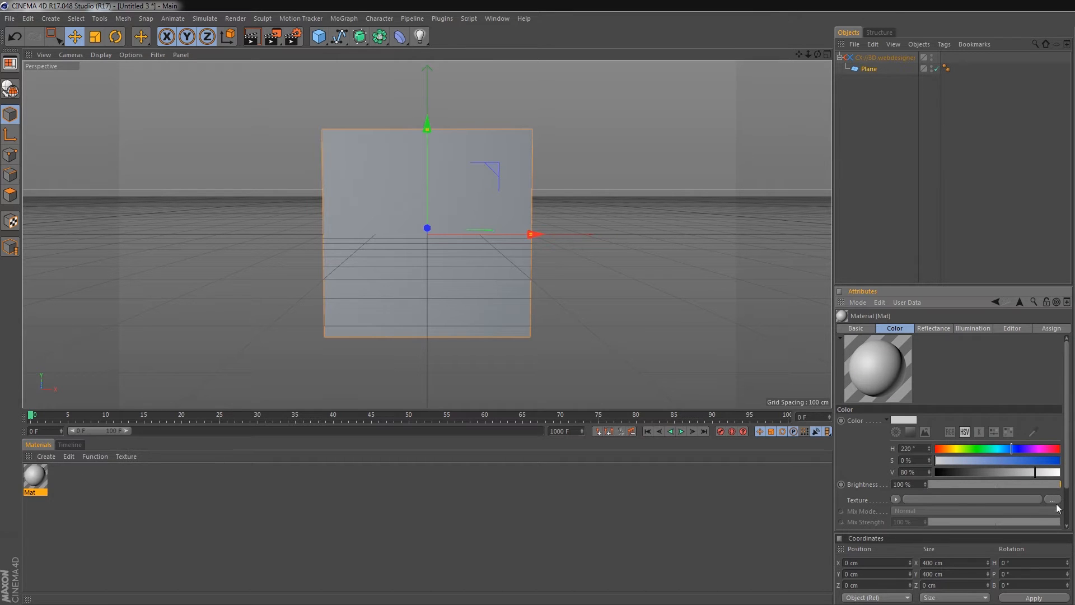
left_click_drag(1001, 461, 1036, 466)
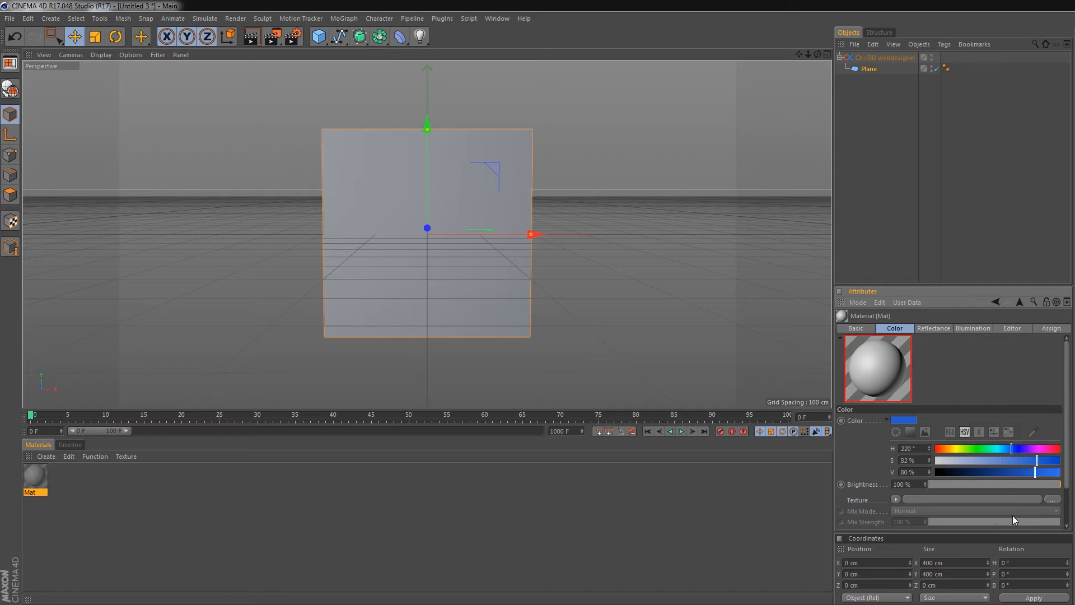
left_click_drag(36, 477, 457, 290)
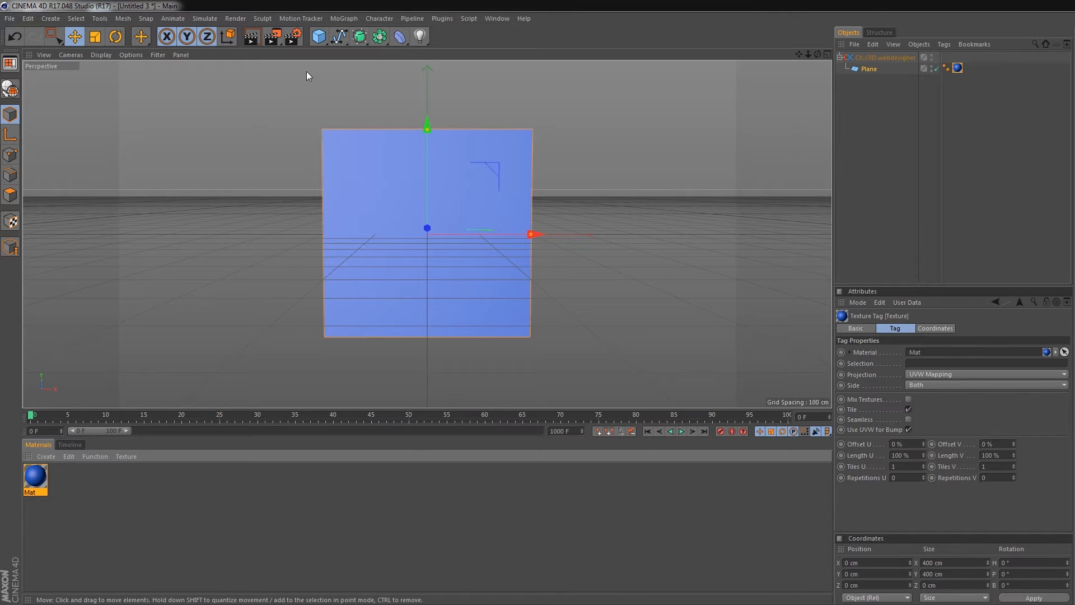
- Add a text spline under the CX://3D.webdesigner object reading "Hello World" in the Arial font
left_click(347, 39)
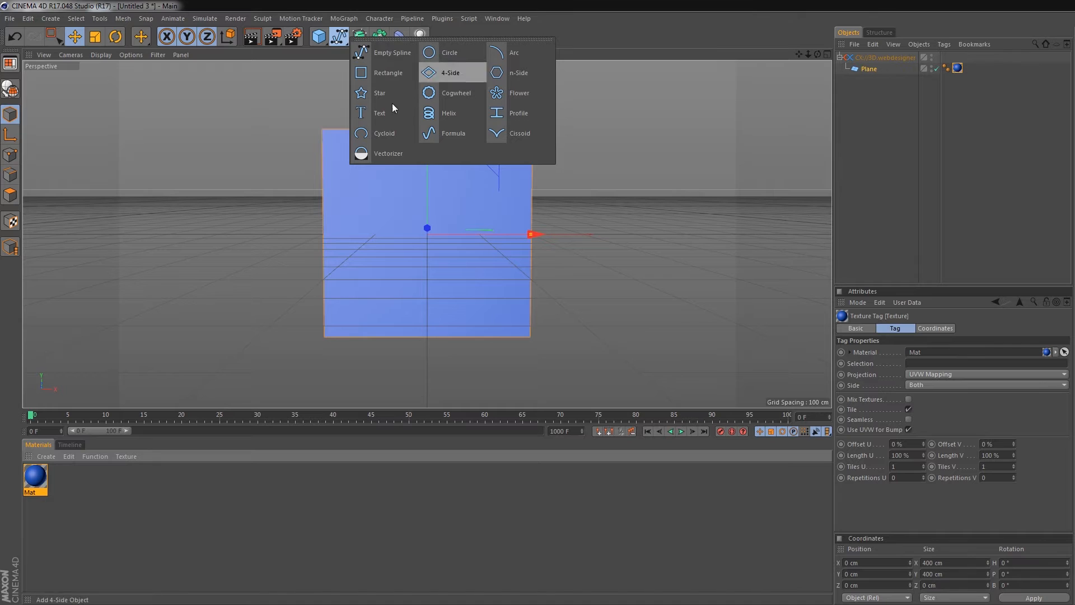
left_click(370, 112)
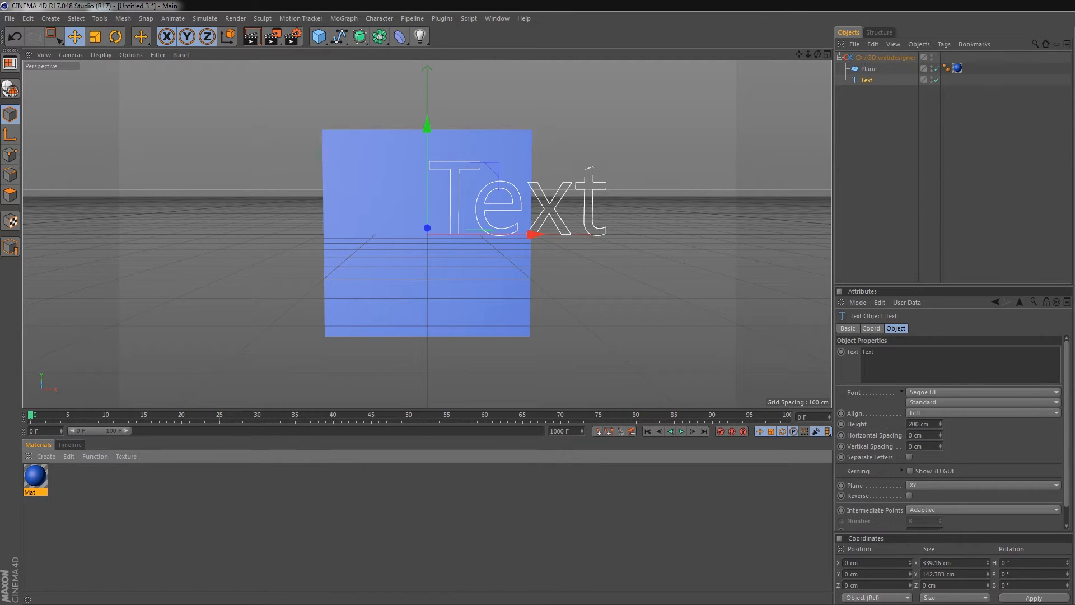
left_click_drag(877, 352, 844, 358)
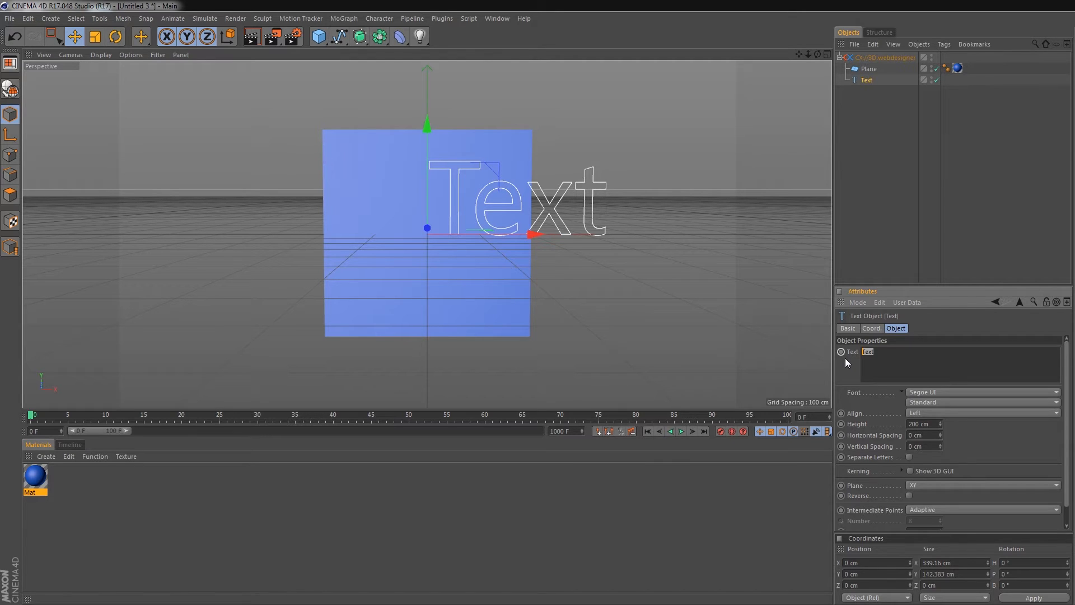
type("Hello World")
left_click(1029, 392)
scroll(985, 303, "up", 20)
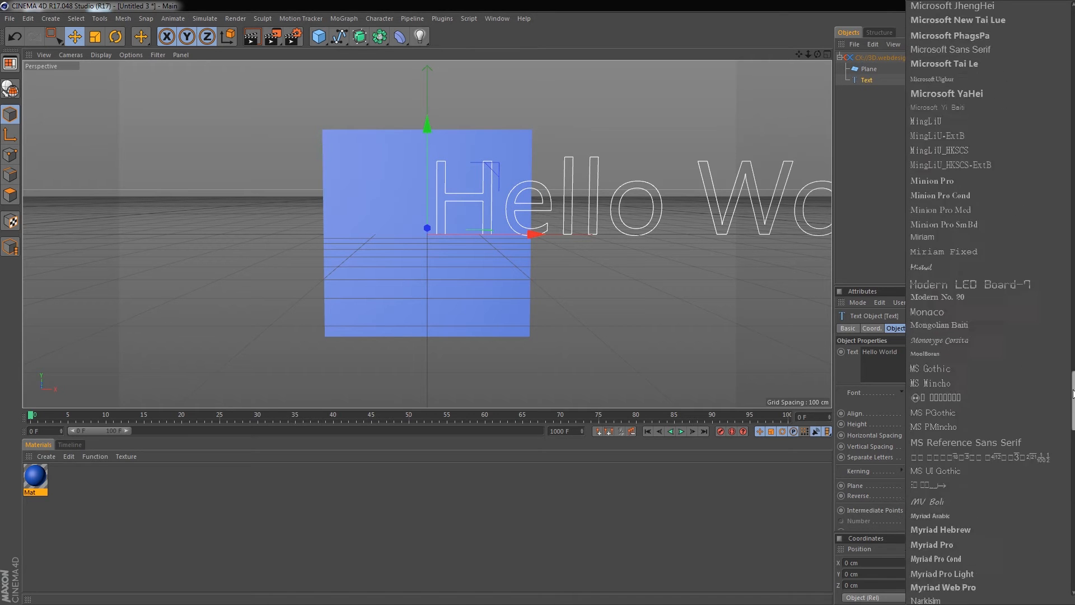
left_click(930, 380)
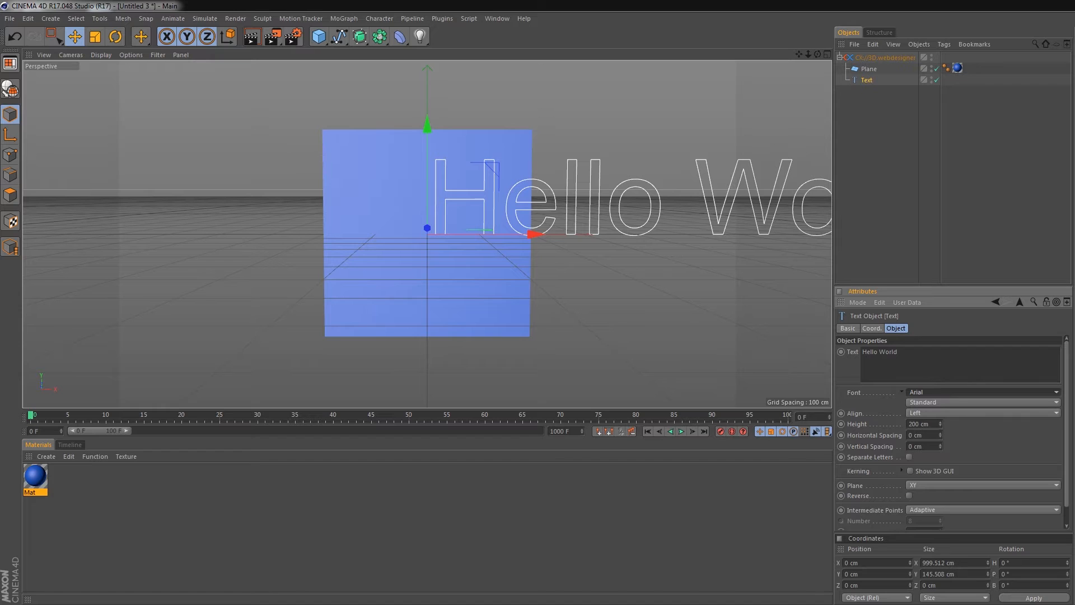
- Set the text height to 40 cm
left_click_drag(929, 423, 878, 423)
type("40")
key("Return")
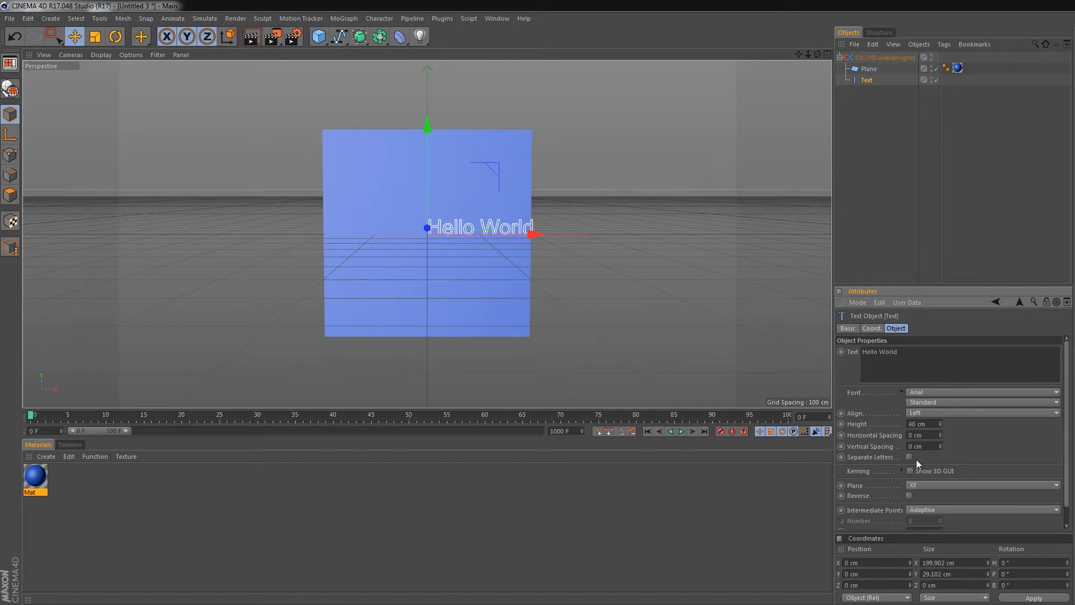
- Set the text height to 50 cm and its alignment to Middle
left_click_drag(928, 424, 869, 423)
type("50")
key("Return")
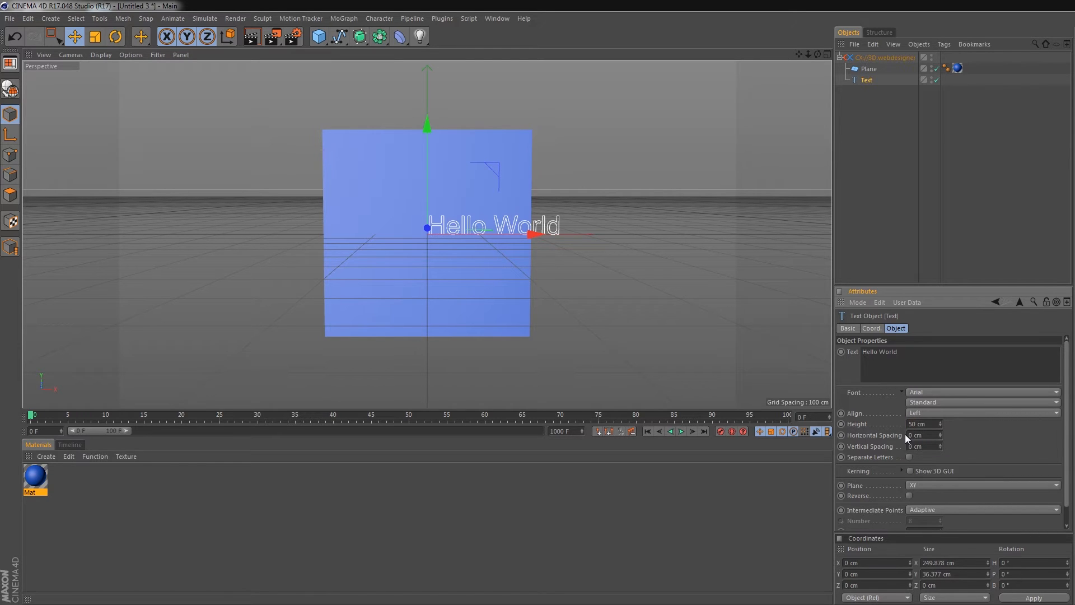
left_click(945, 415)
left_click(938, 434)
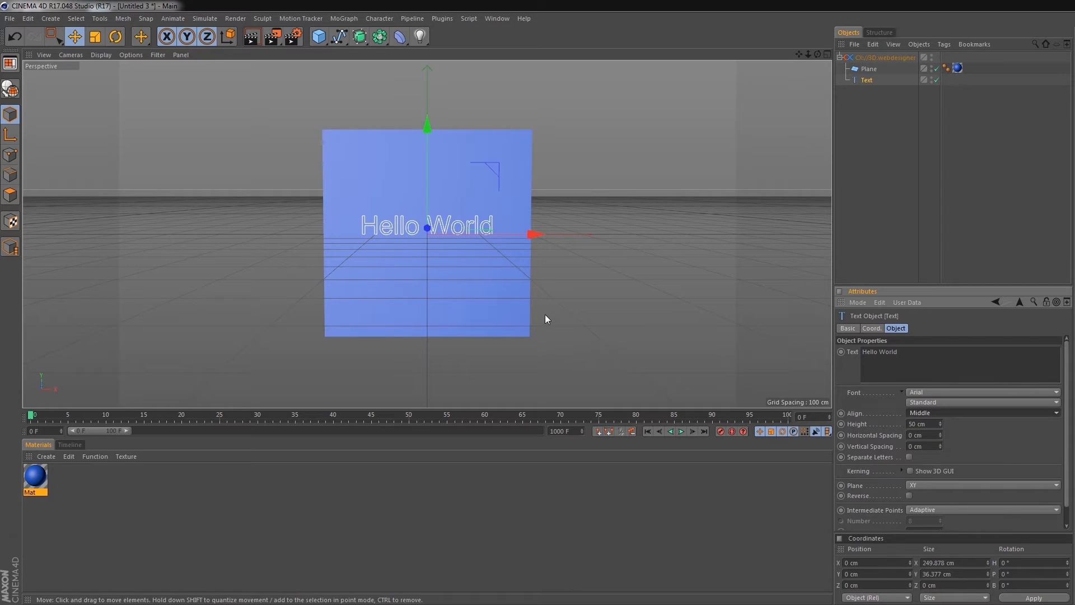
- Add an Extrude object under the CX://3D.webdesigner object and make the text spline its child
left_click(359, 37)
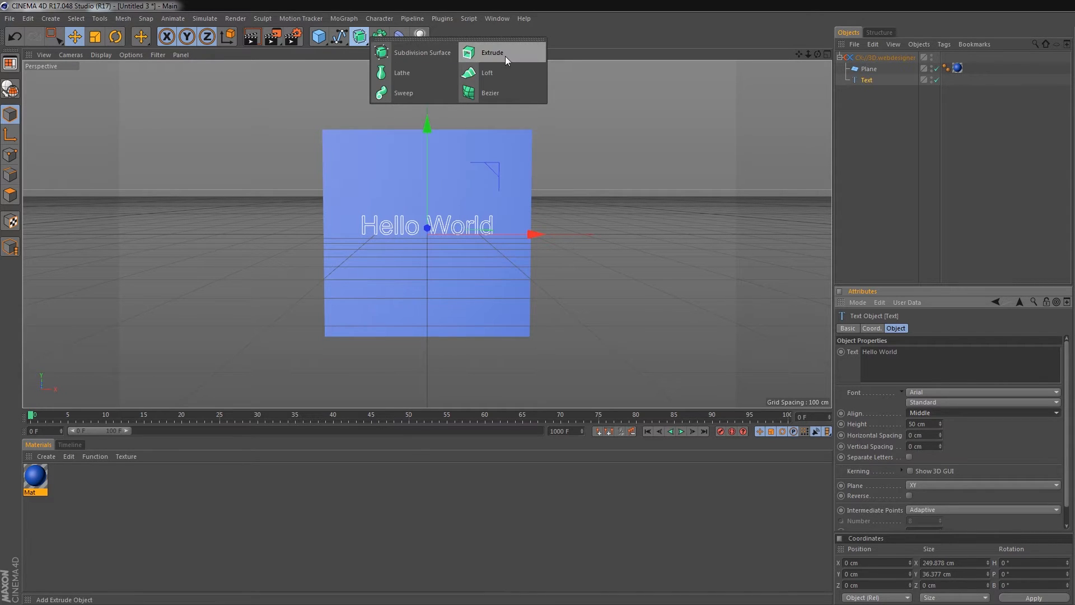
left_click(535, 57)
left_click_drag(868, 81, 872, 90)
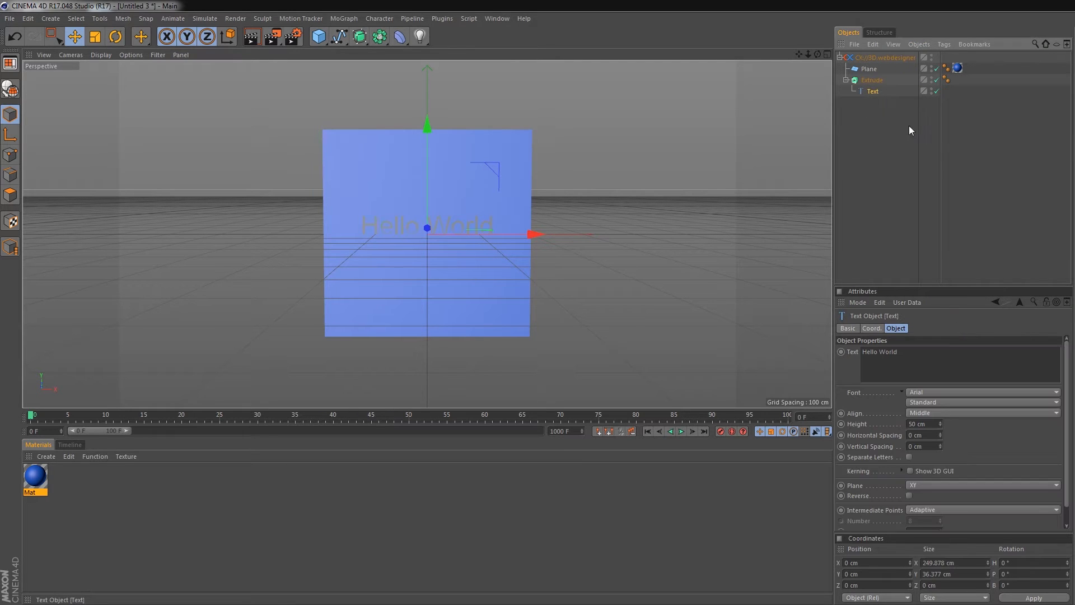
left_click(874, 80)
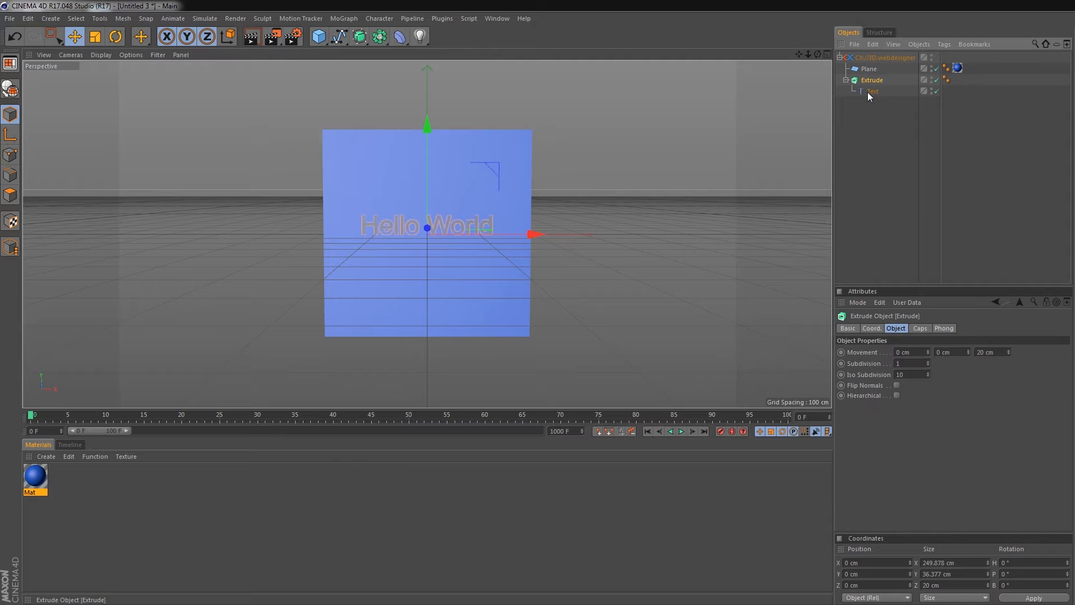
- Create a white material with saturation 0% and value 100% and apply it to the Extrude object
left_click(49, 455)
left_click(61, 476)
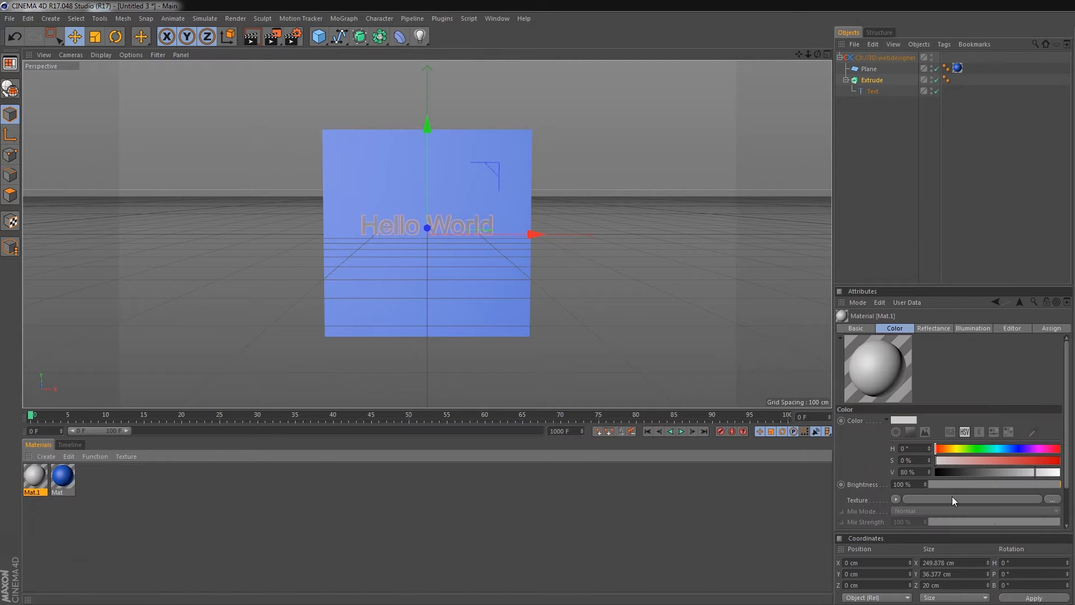
left_click(1019, 464)
left_click_drag(965, 464, 929, 464)
left_click_drag(1033, 474, 1062, 473)
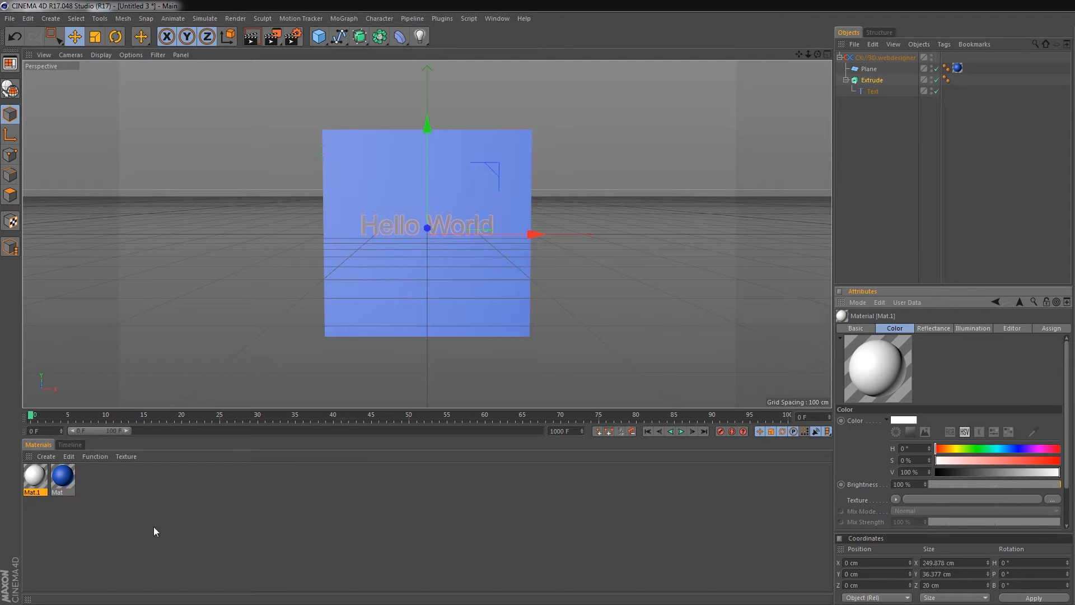
left_click_drag(31, 473, 889, 80)
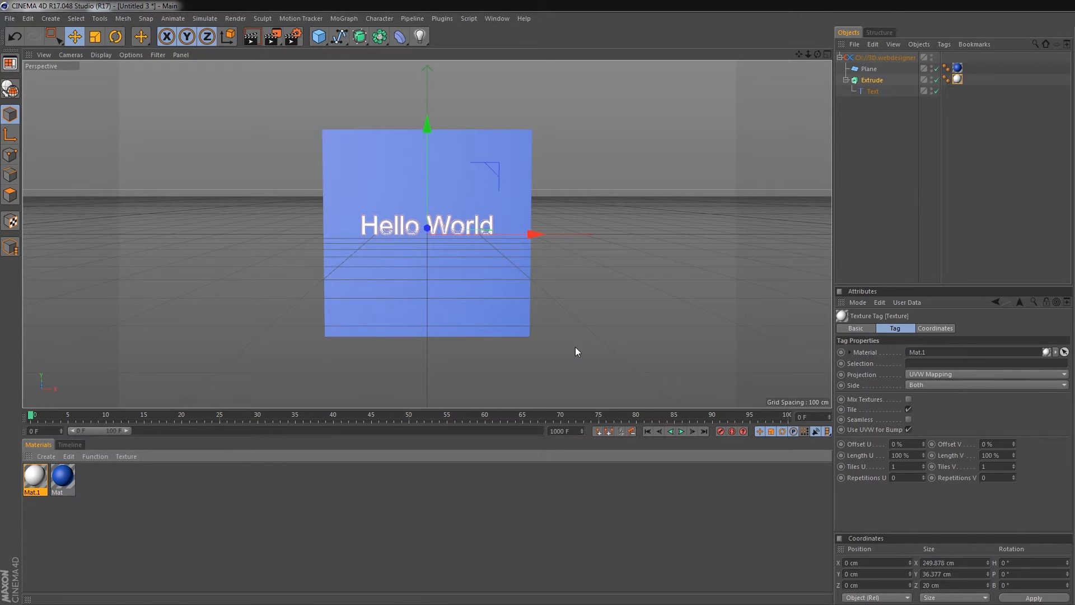
- Move the extruded text up to about 103 cm in Y and set its Z position to -1 cm
left_click_drag(426, 123, 431, 74)
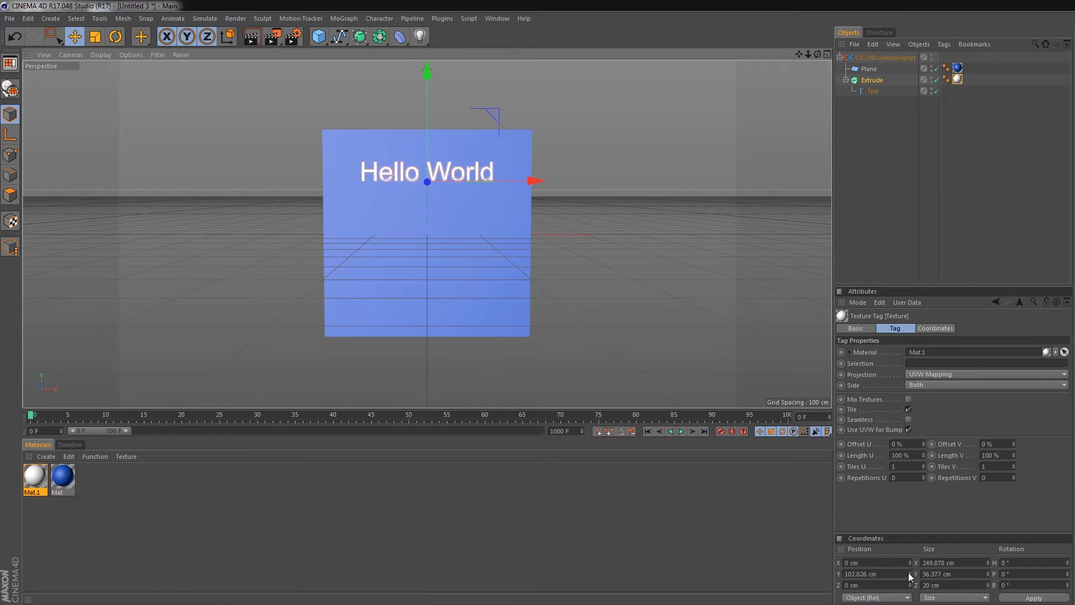
left_click_drag(873, 585, 780, 575)
type("-1")
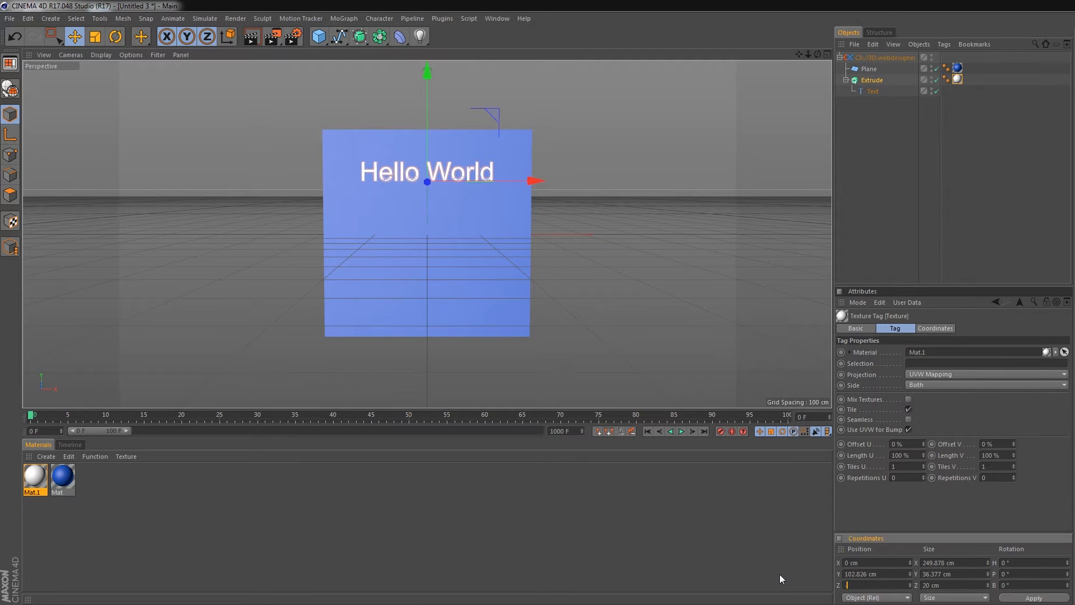
key("Return")
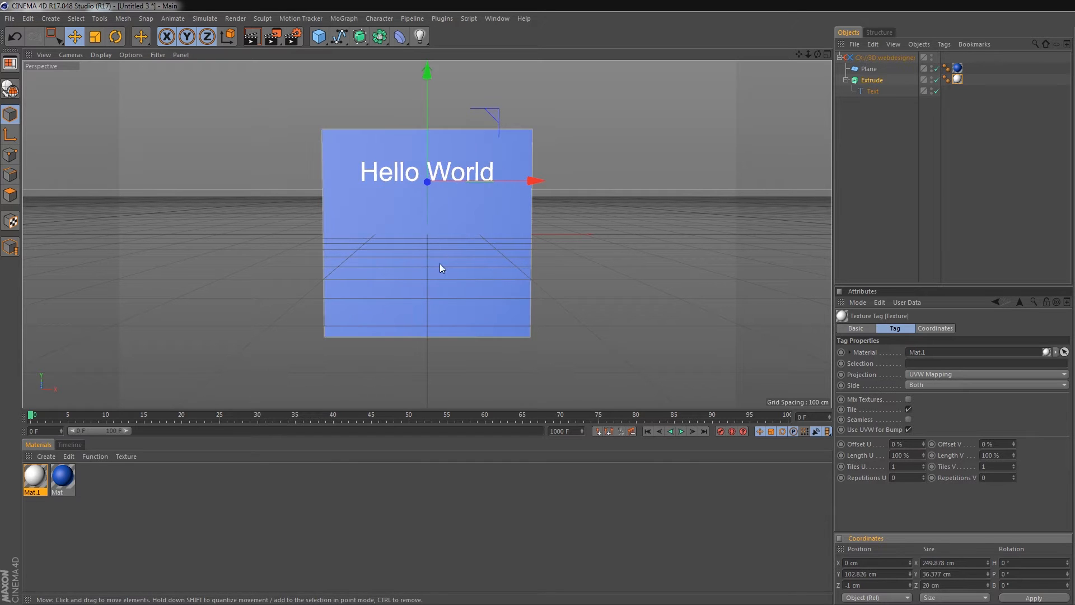
- Add a Rectangle spline 300 cm wide and 200 cm high and move it down to about -54 cm in Y
left_click(340, 42)
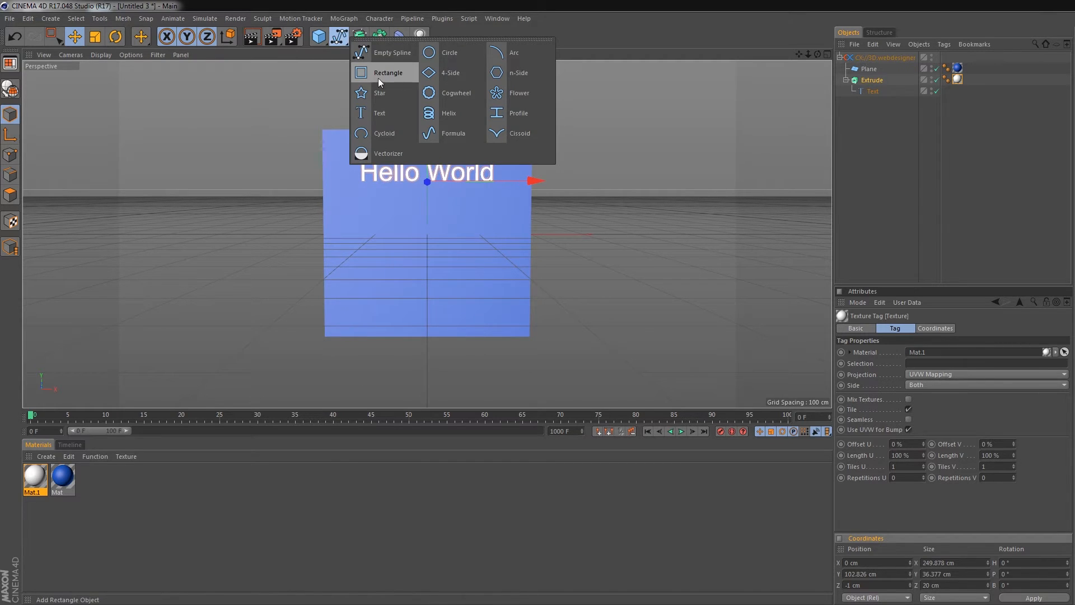
left_click(371, 76)
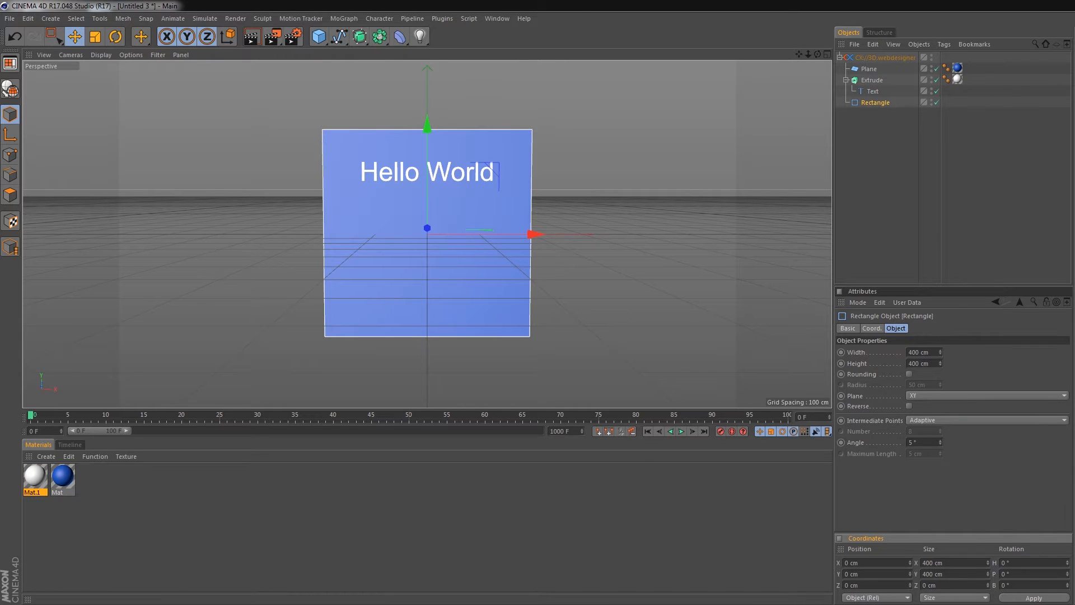
double_click(918, 351)
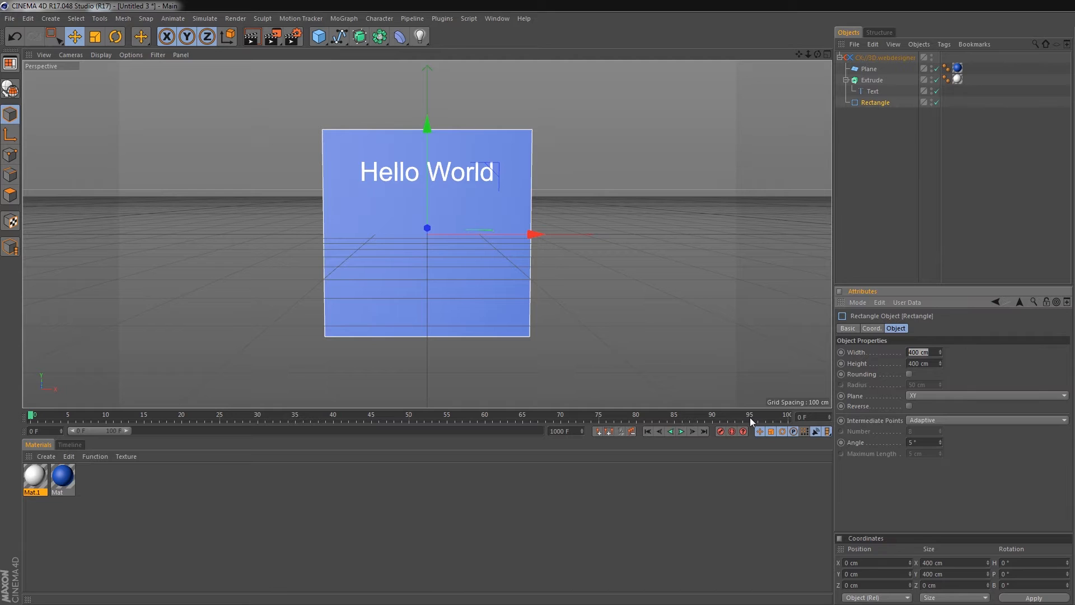
type("300")
key("Return")
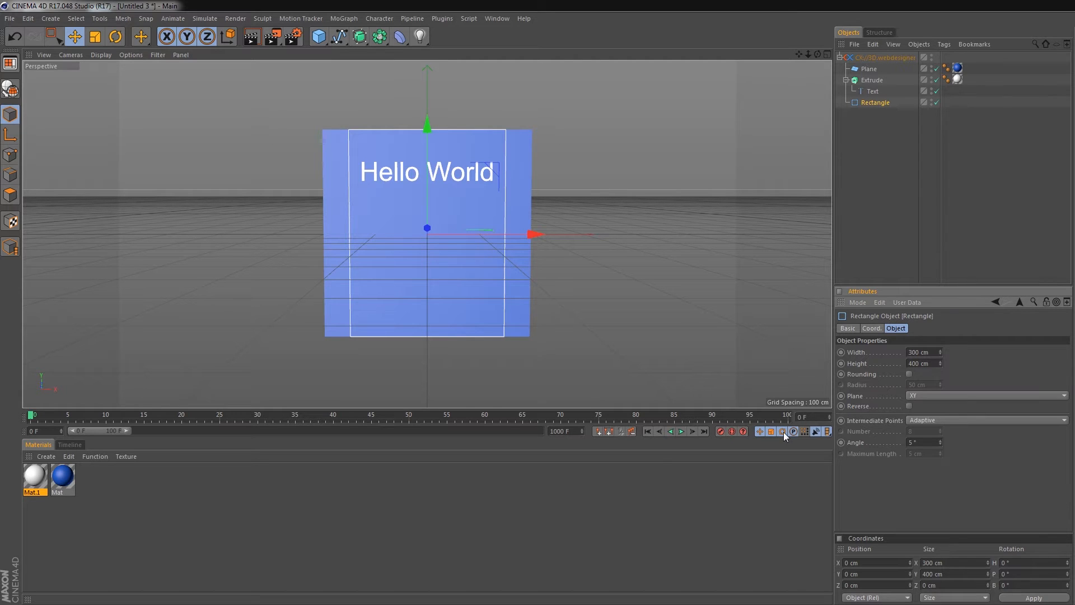
double_click(919, 363)
type("200")
key("Return")
left_click_drag(425, 140, 416, 159)
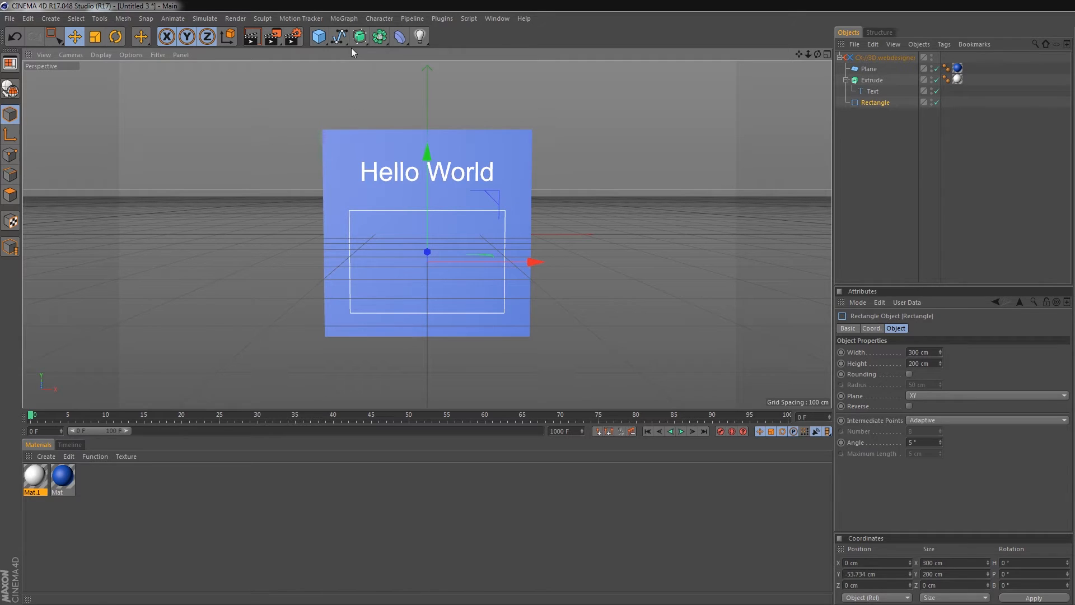
- Add a second Extrude object under the CX://3D.webdesigner object and make the rectangle spline its child
left_click_drag(362, 41, 488, 52)
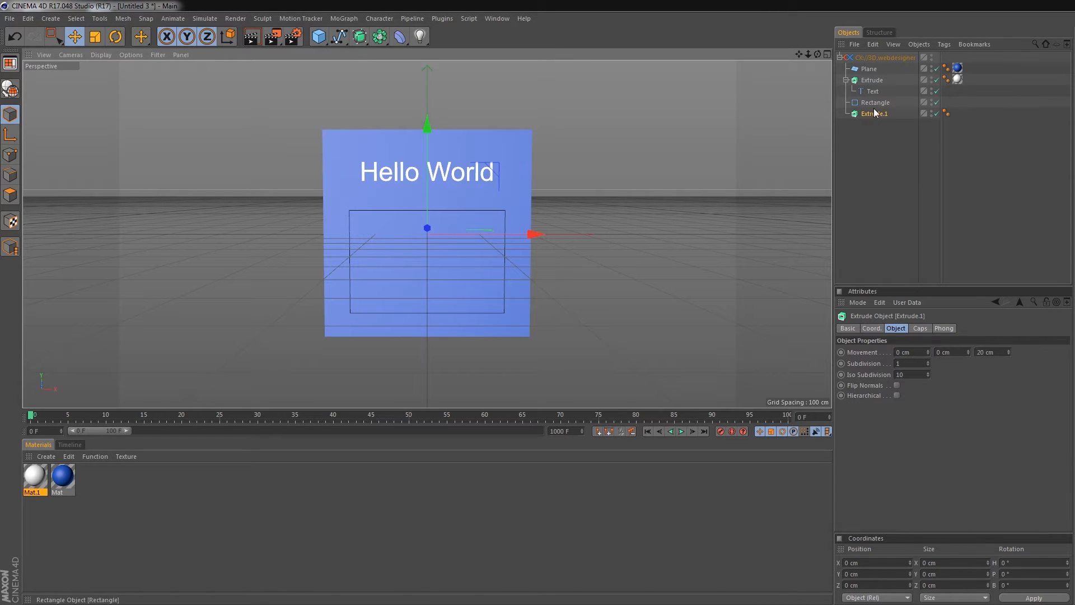
left_click_drag(872, 102, 877, 106)
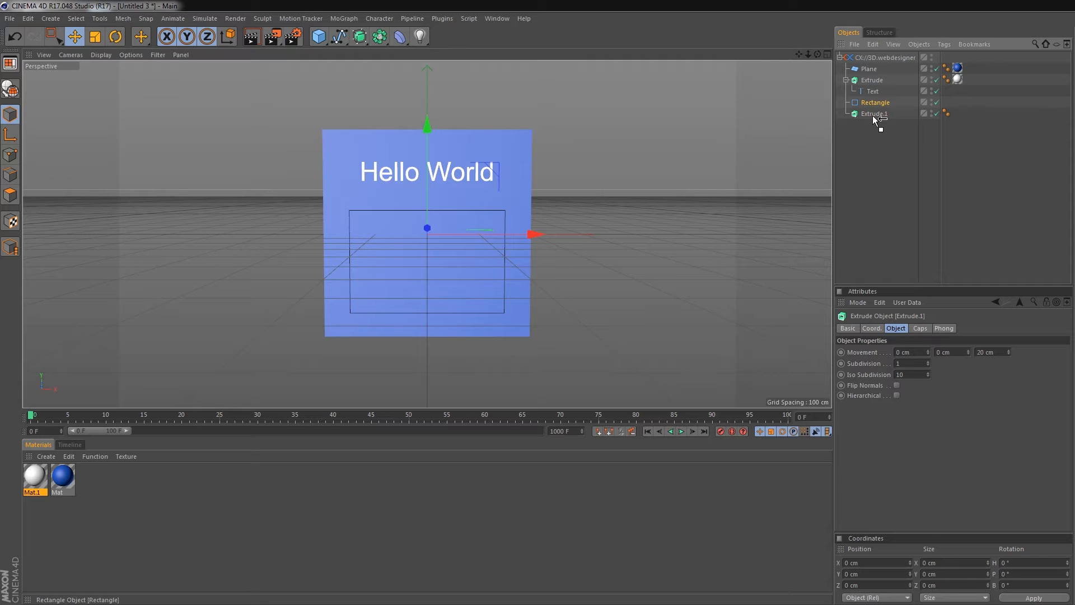
mouse_move(871, 118)
left_mouse_down()
mouse_move(889, 144)
mouse_move(874, 103)
left_mouse_up()
left_click(869, 104)
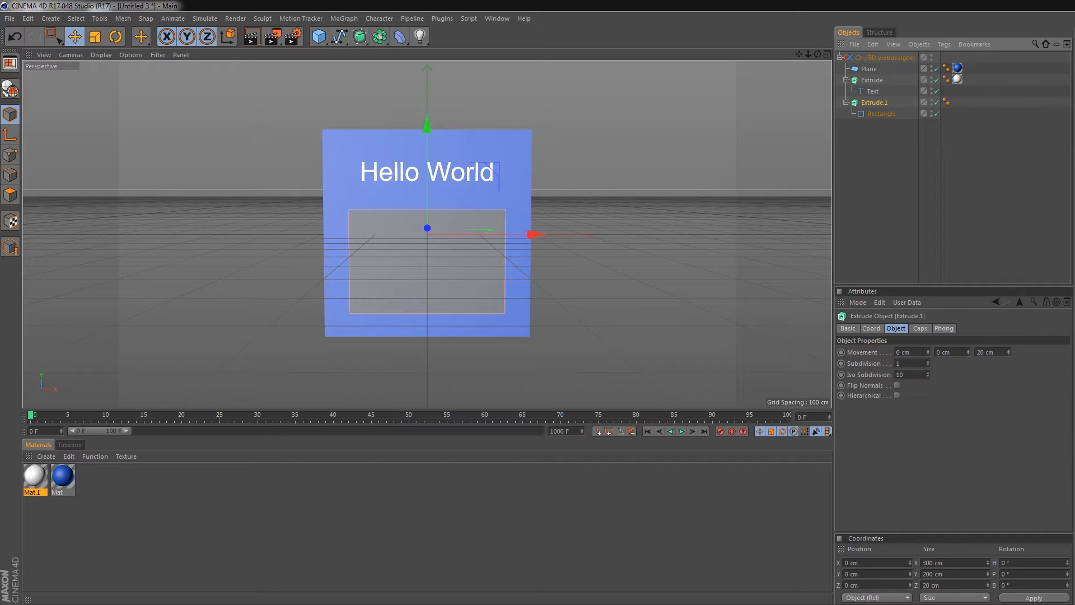
- Set the Z position of the rectangle's Extrude object to -1 cm
left_click(873, 585)
key("BackSpace")
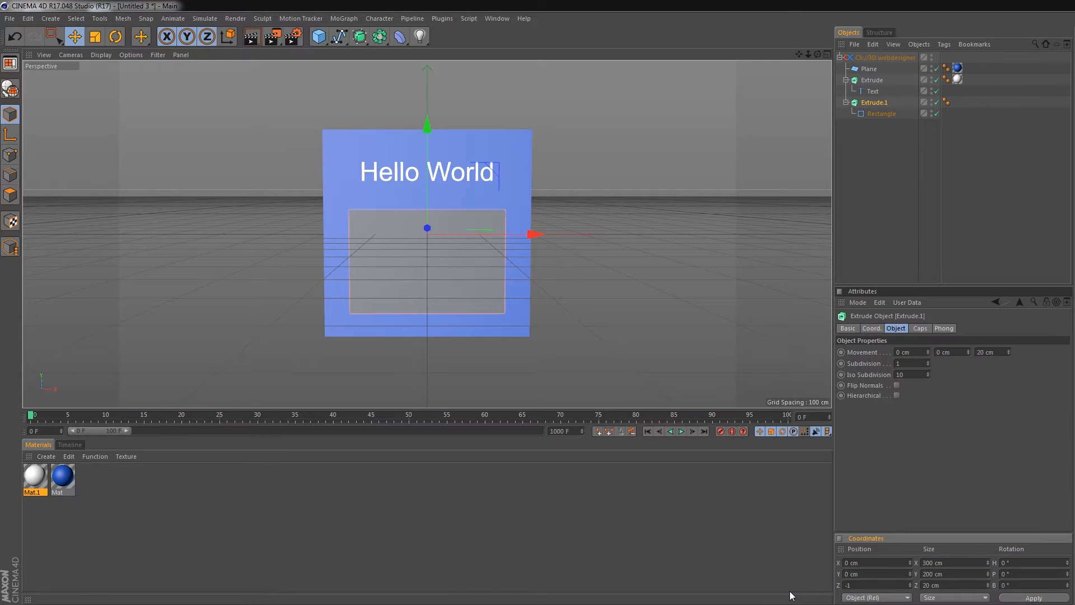
key("Return")
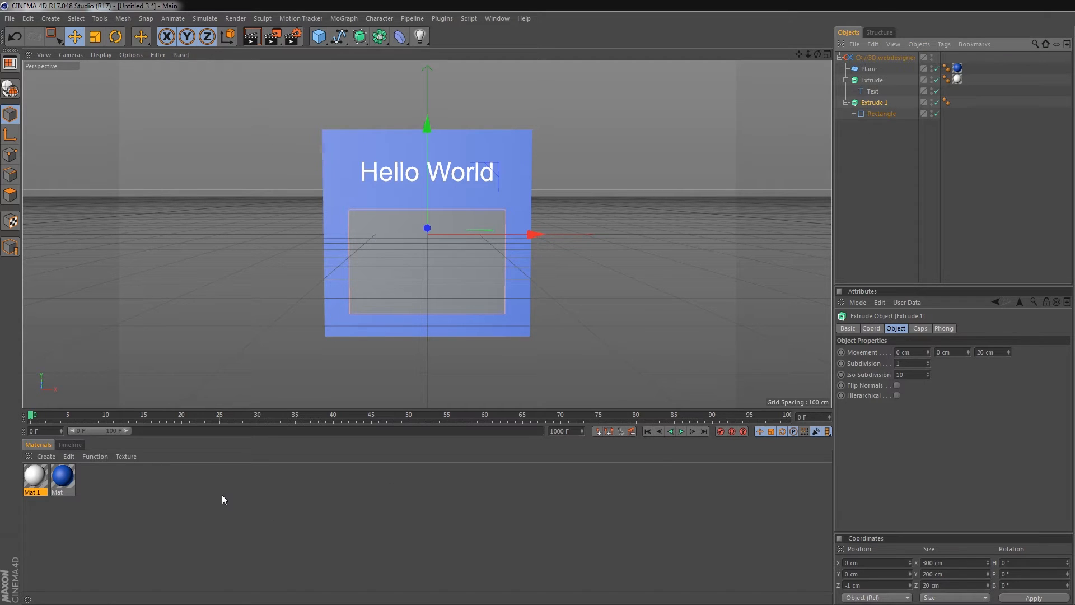
- Create a new material and load worldmap.png as its color texture
left_click(46, 456)
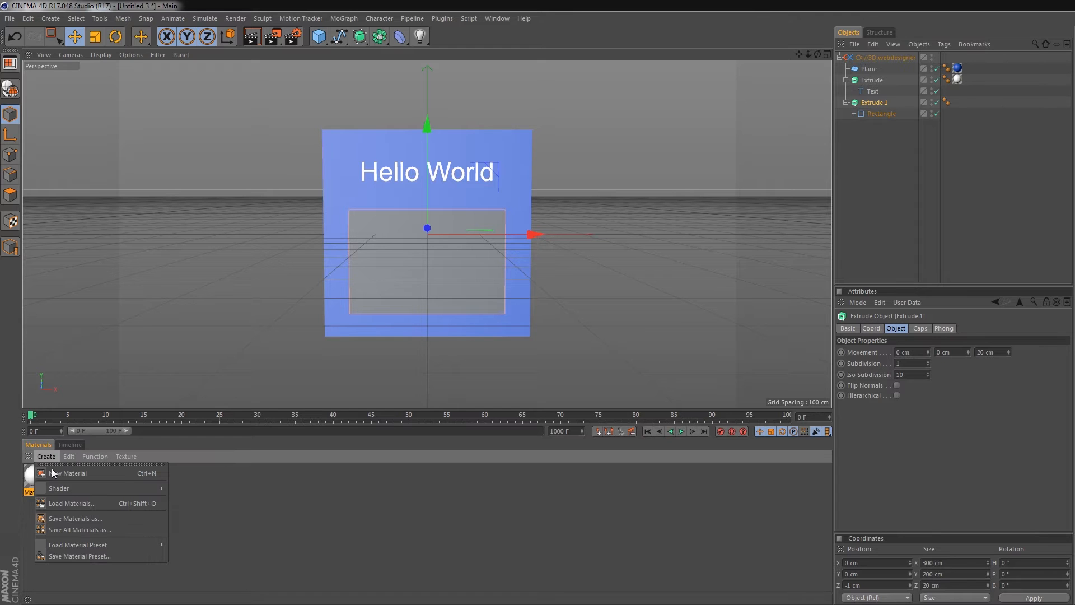
left_click(58, 478)
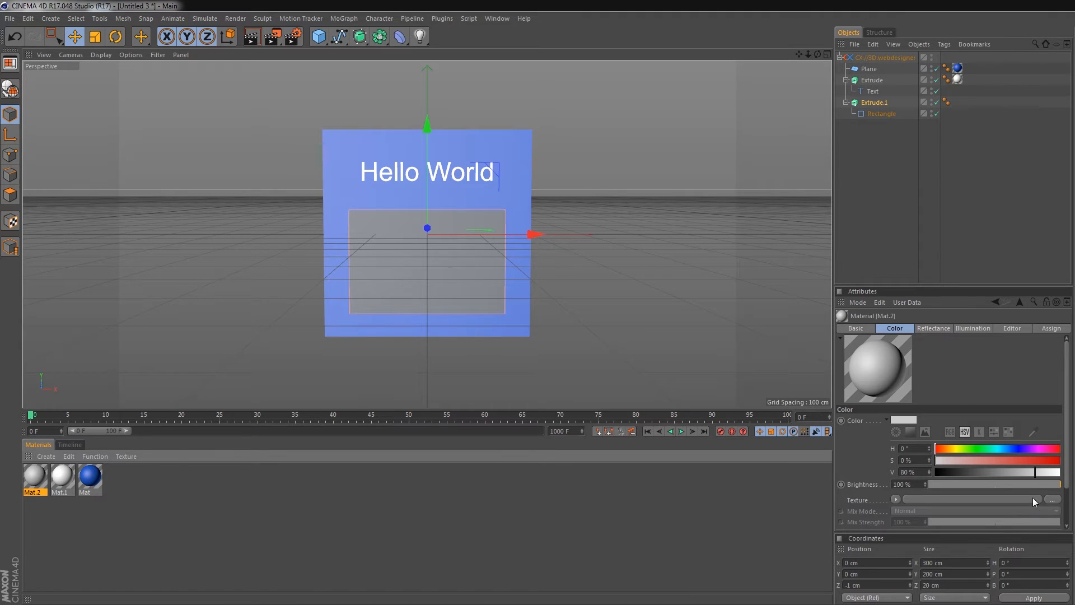
left_click(1053, 499)
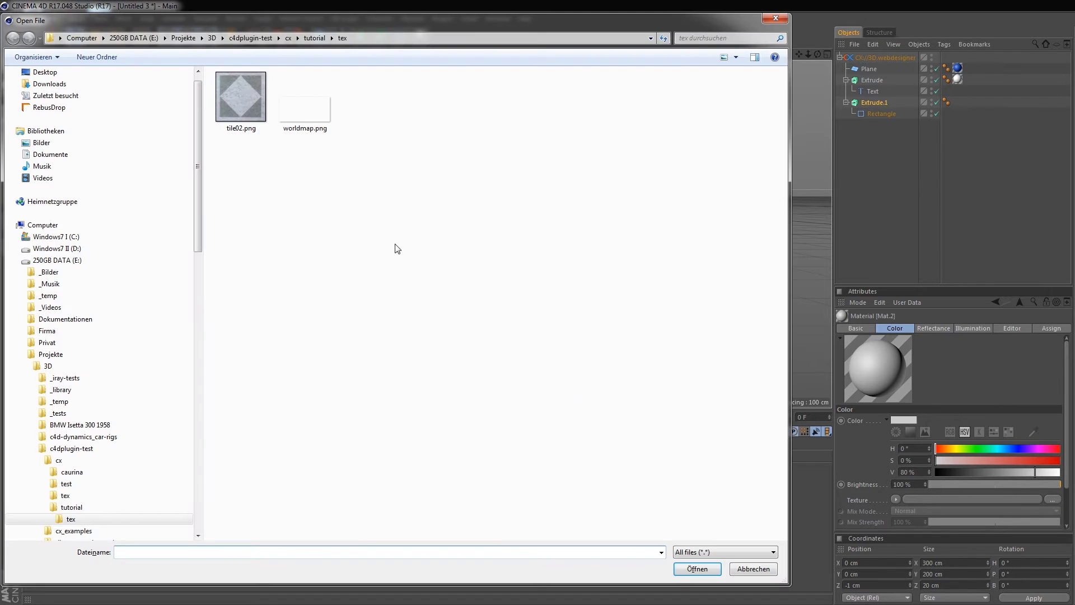
double_click(313, 112)
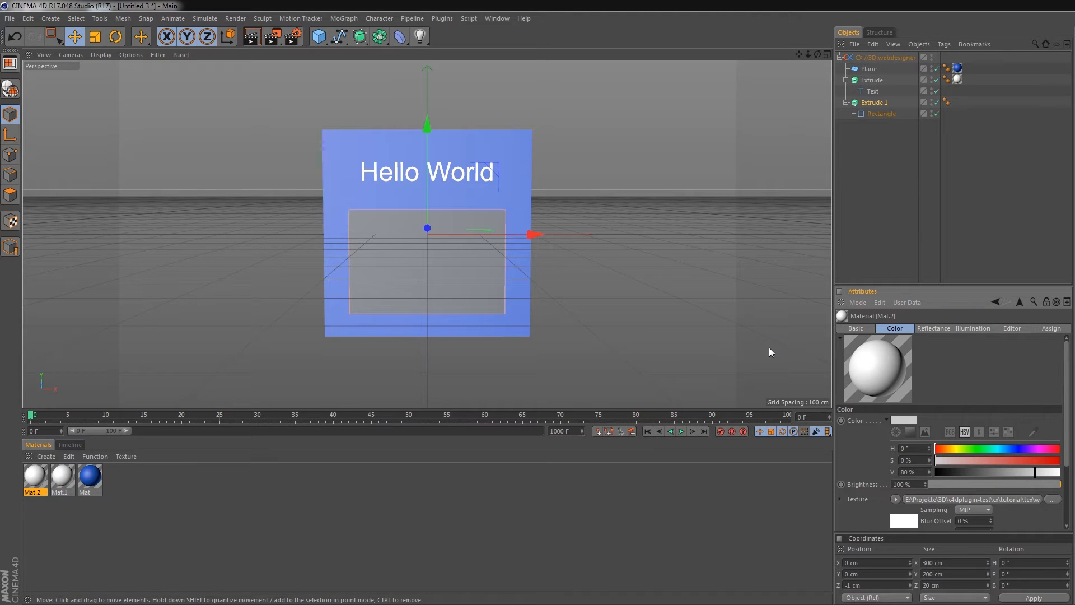
- Enable the world map material's Alpha channel and copy the color channel's texture into it
left_click(37, 479)
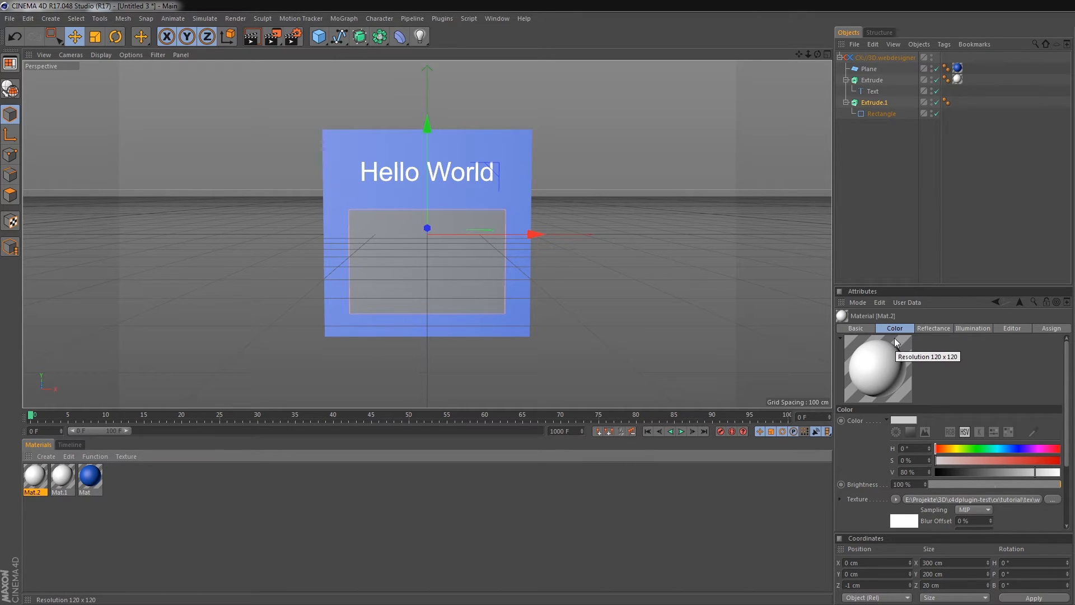
left_click(896, 499)
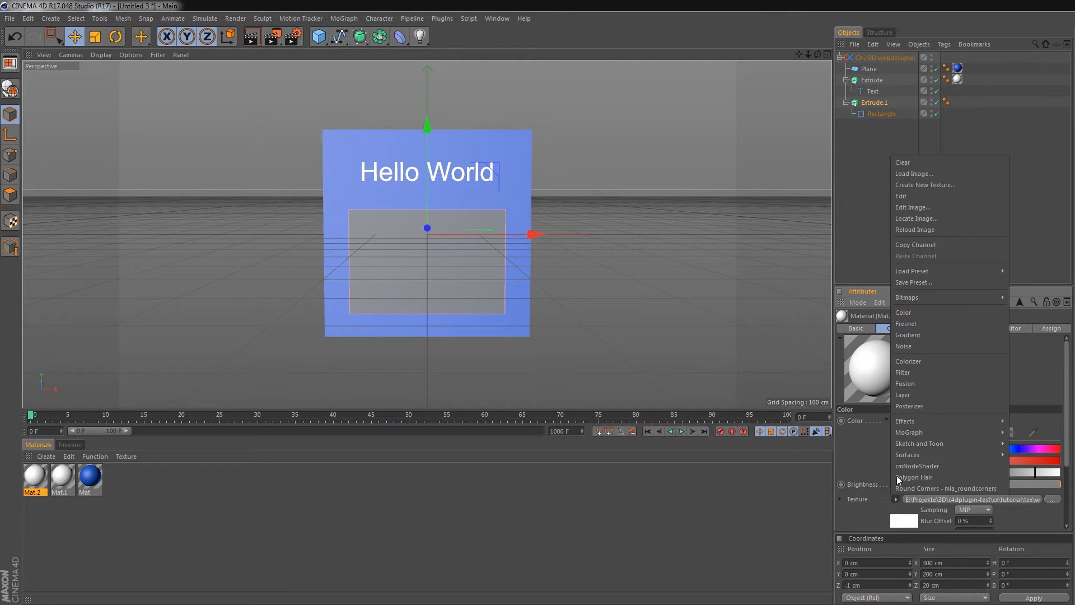
left_click(925, 246)
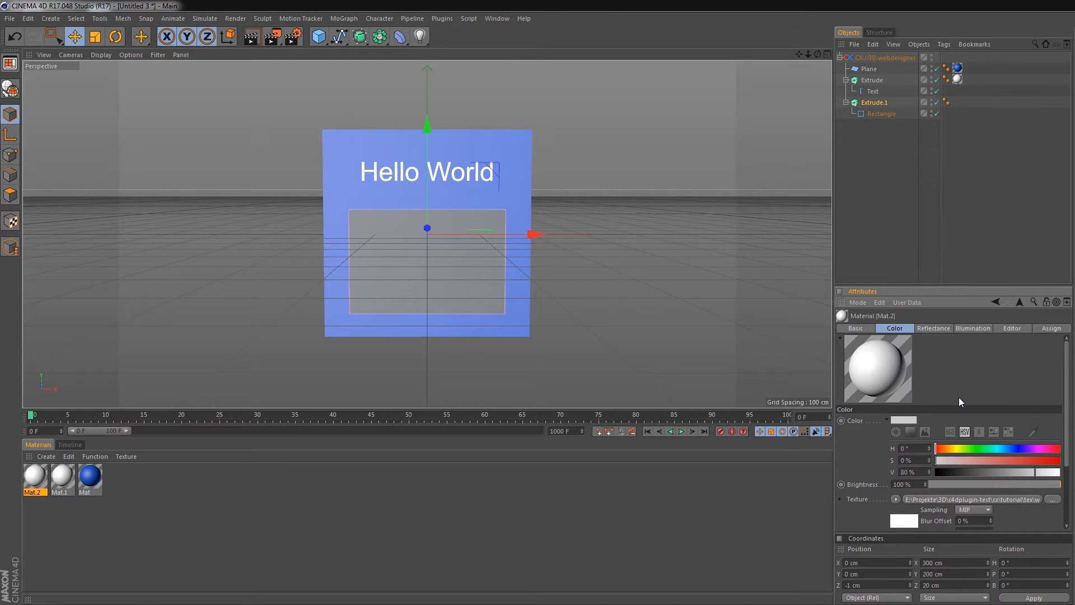
left_click(855, 328)
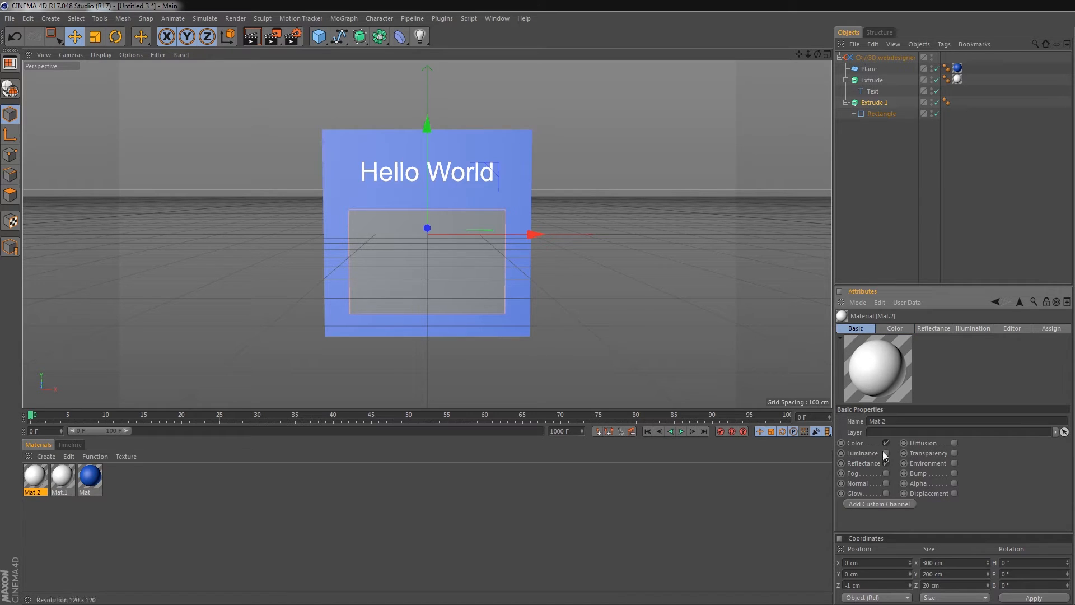
left_click(954, 483)
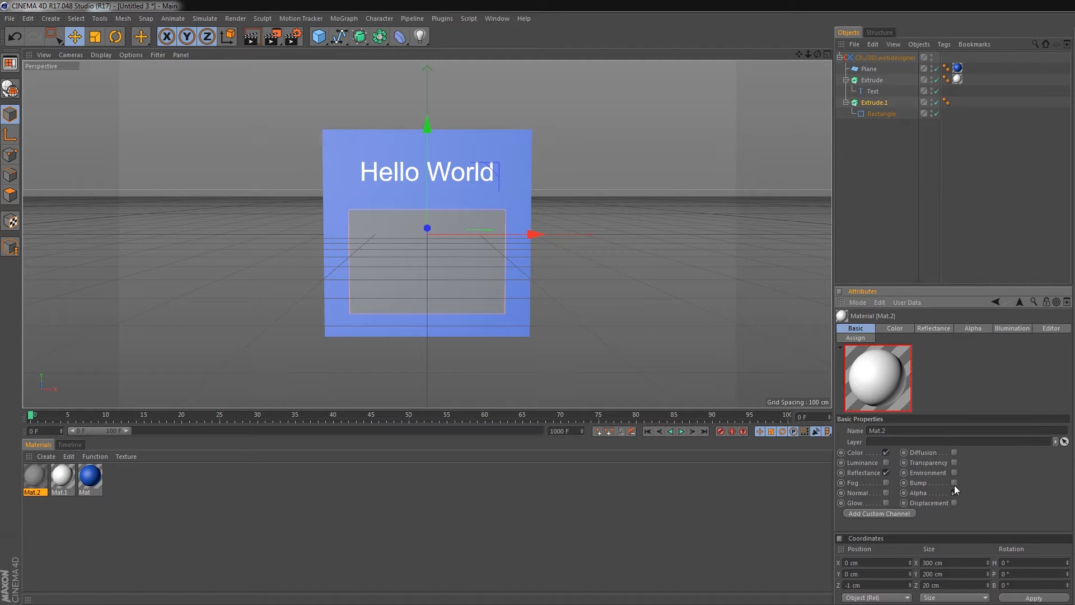
left_click(969, 329)
left_click(895, 495)
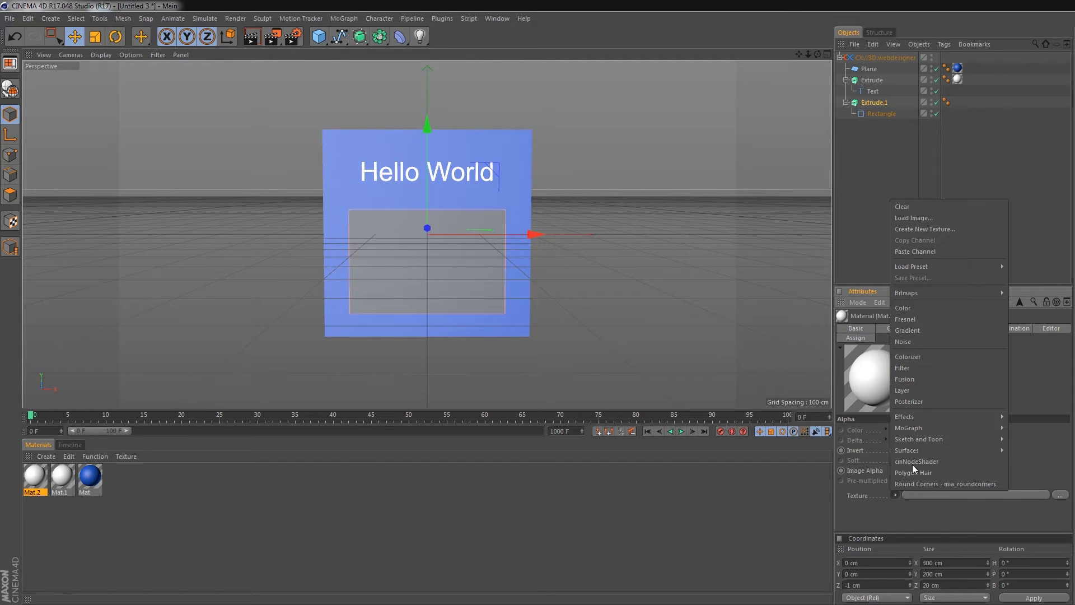
left_click(933, 253)
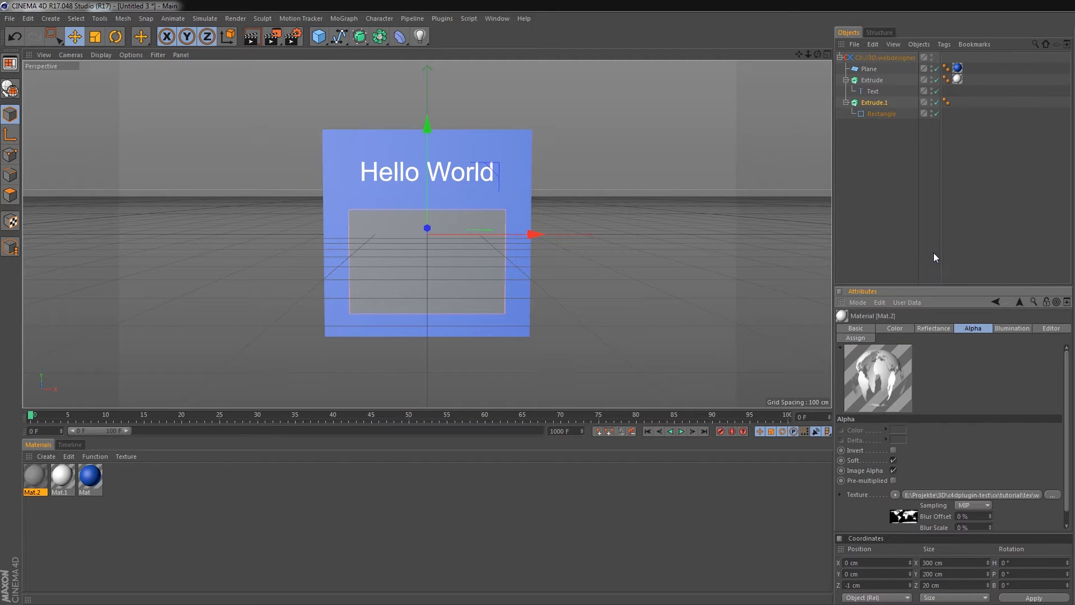
- Apply the world map material to the rectangle's Extrude object and set its projection to Flat
left_click_drag(35, 478, 411, 281)
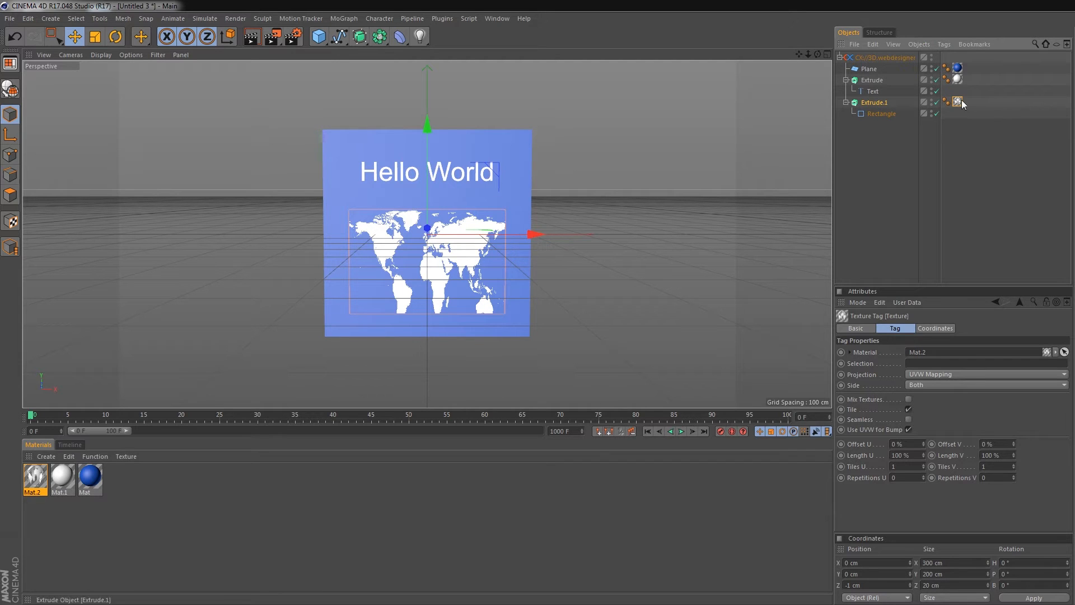
left_click(936, 375)
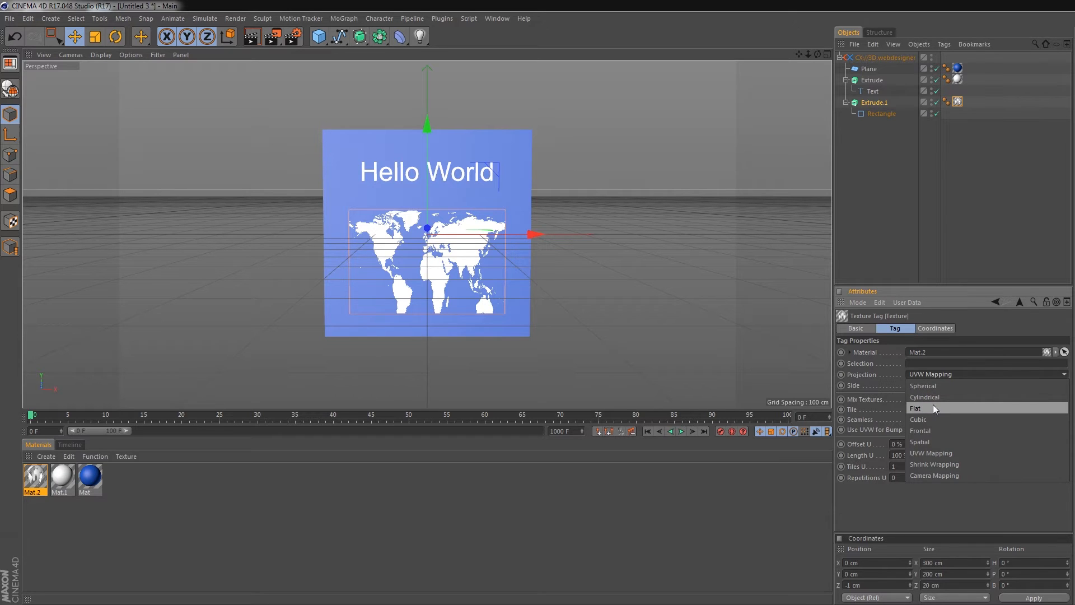
left_click(932, 406)
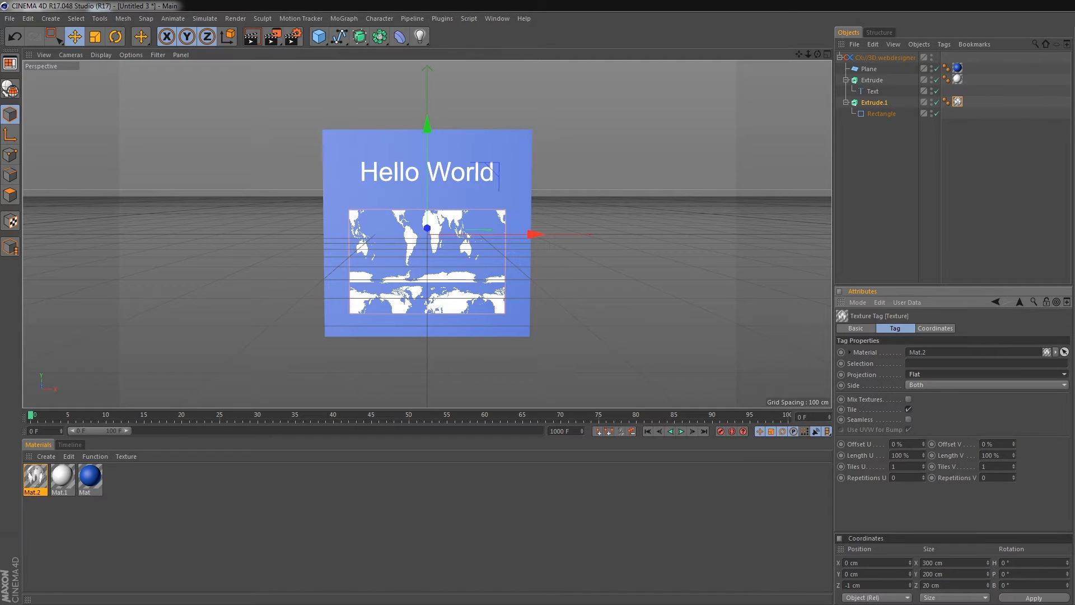
- Fit the world map texture to the extruded rectangle, including its sub-objects
right_click(958, 101)
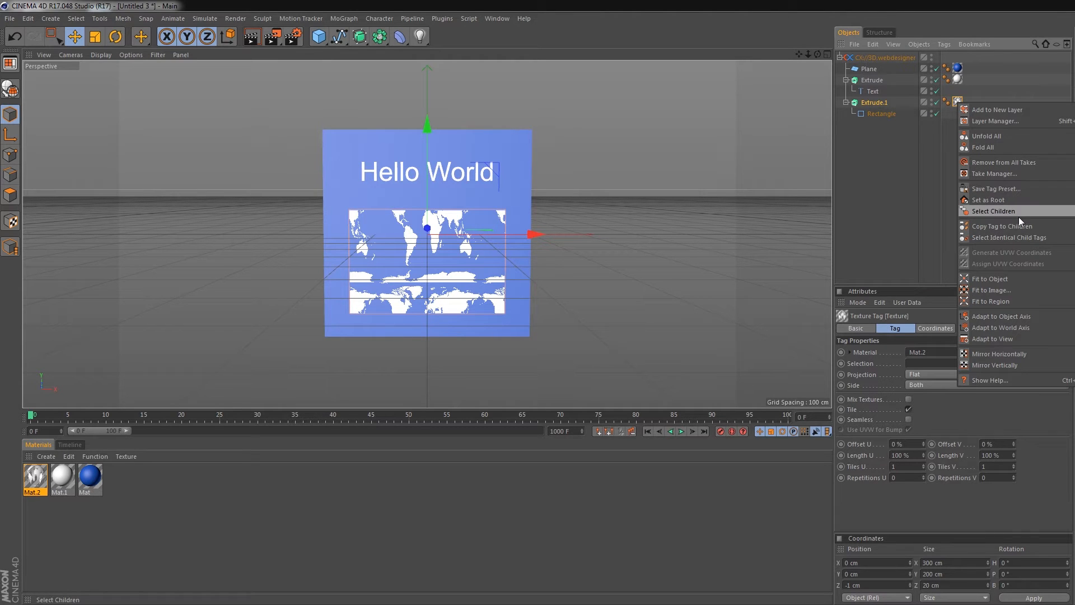
left_click(1011, 278)
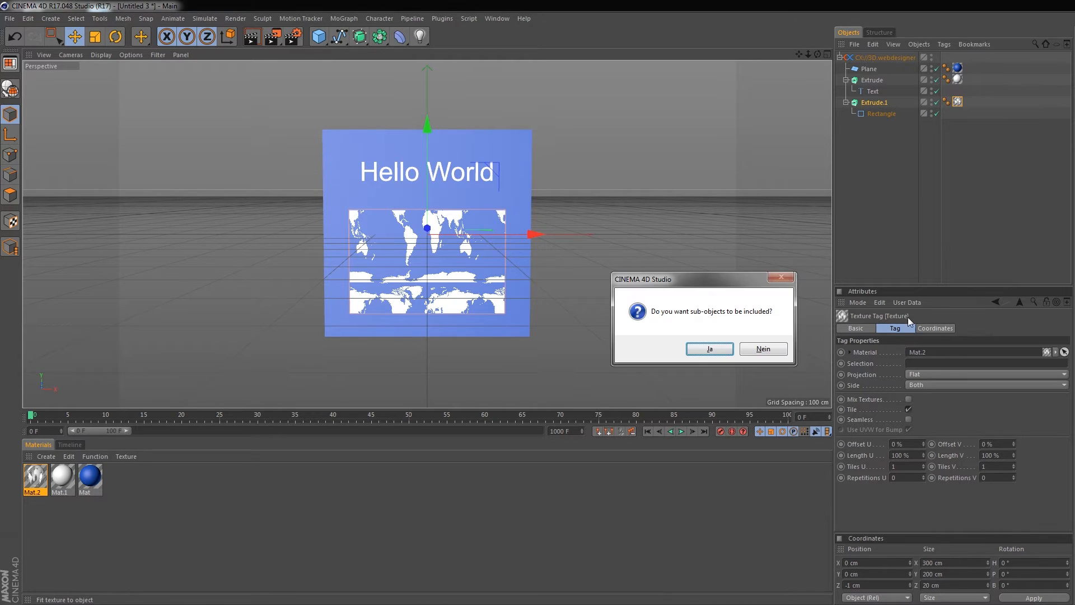
left_click(710, 348)
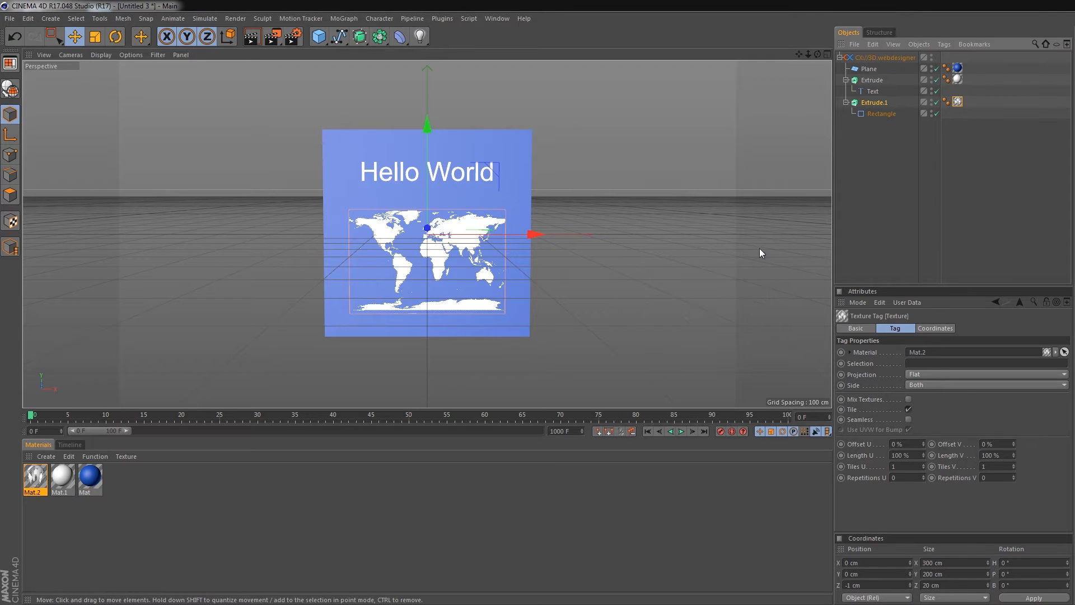
- Deselect all objects and render the scene in the perspective view
left_click(740, 196)
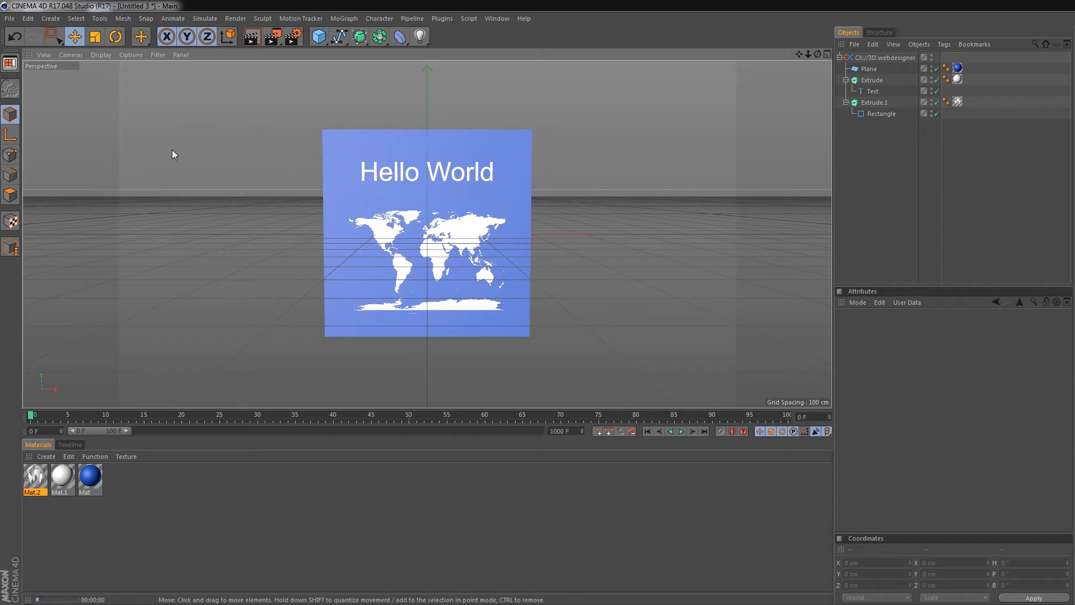
key("ctrl+r")
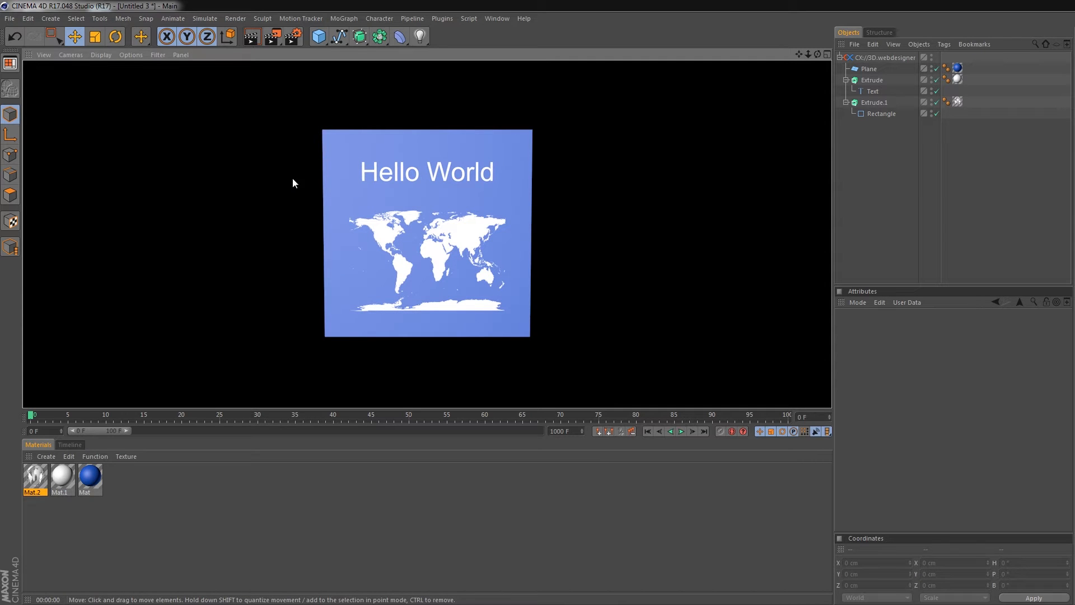
- Review the Transformation and Time Range options of the CX://3D.webdesigner object's export settings and turn off Automatic IDs
left_click(898, 58)
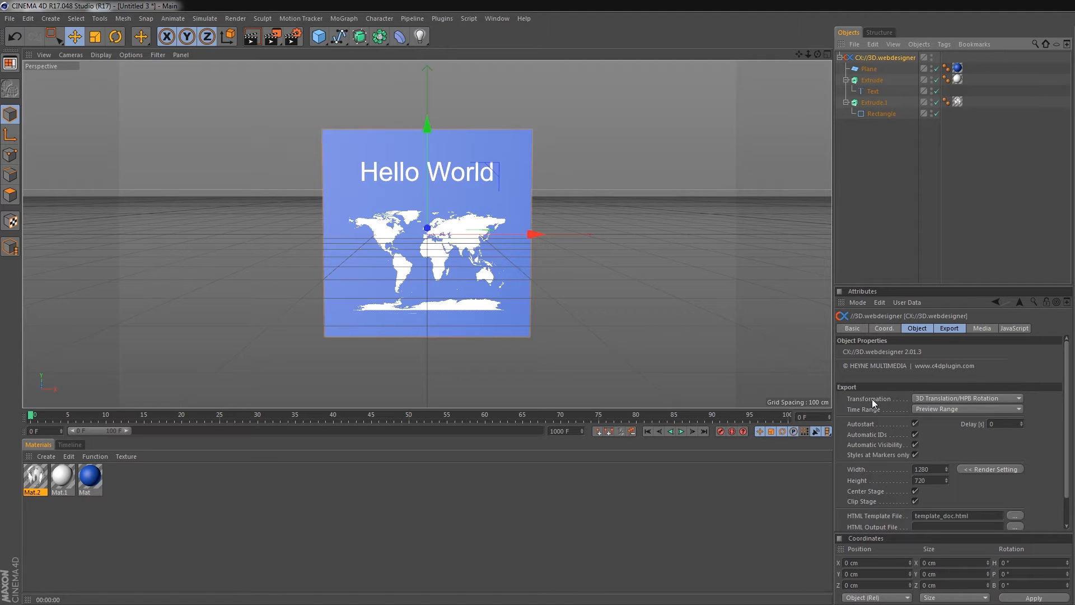
left_click(1008, 399)
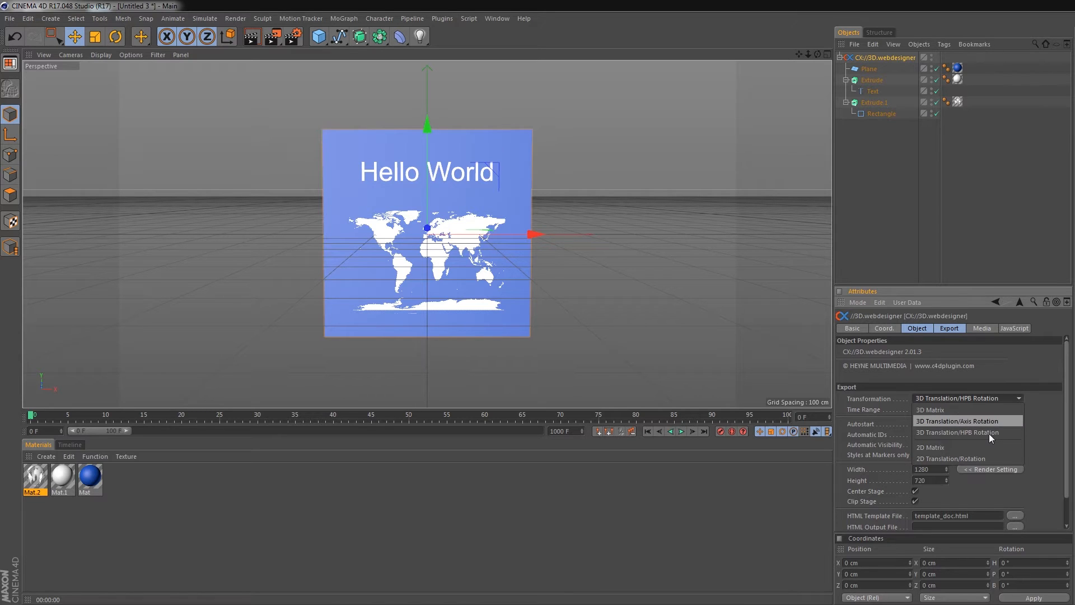
left_click(1040, 410)
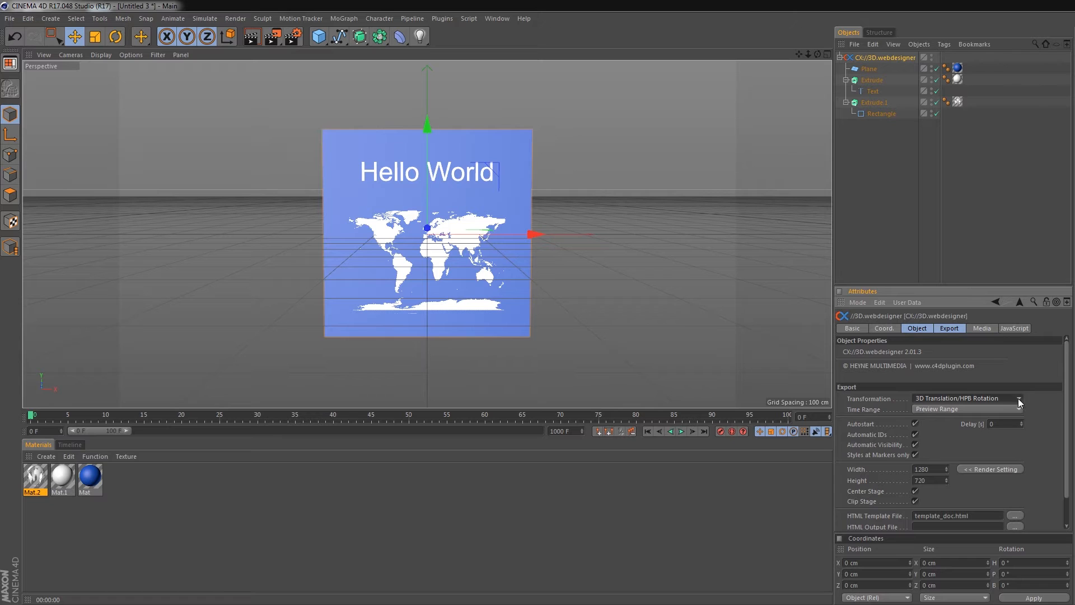
left_click(1018, 398)
left_click(1048, 413)
left_click(1020, 410)
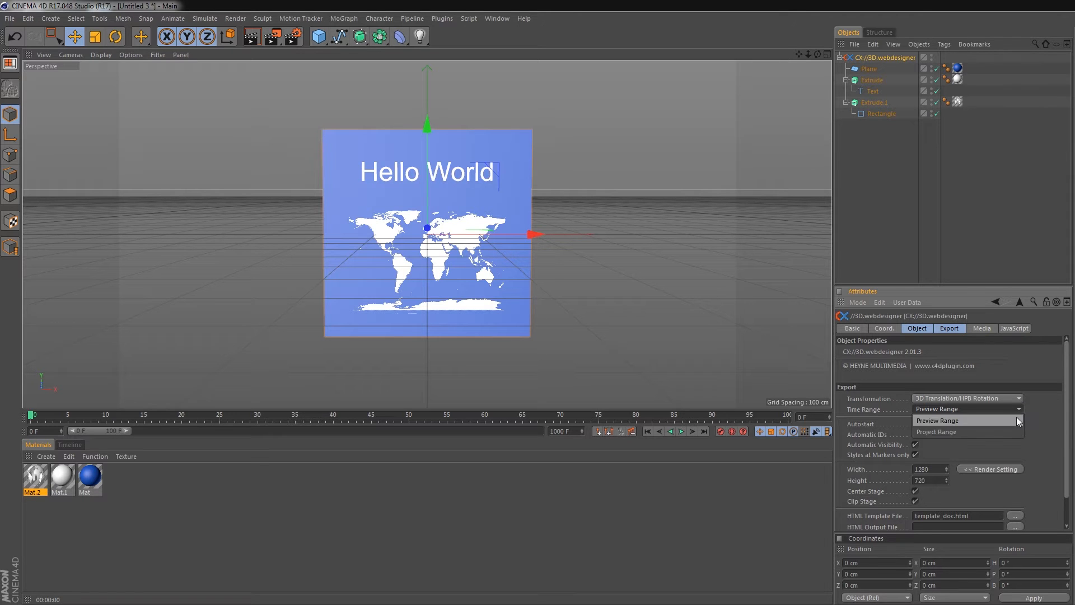
left_click(1040, 414)
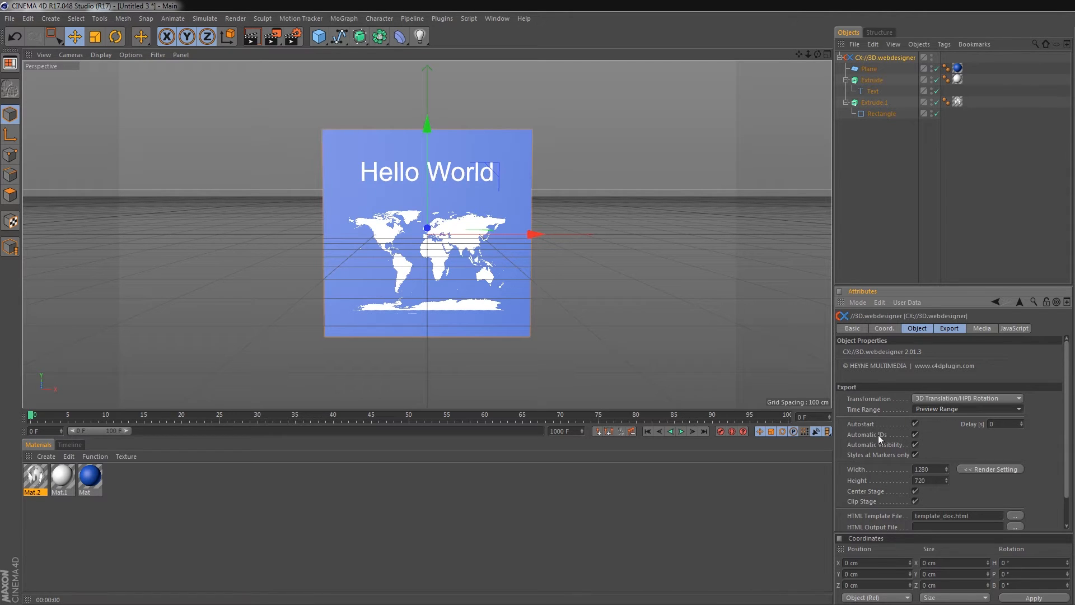
left_click(915, 435)
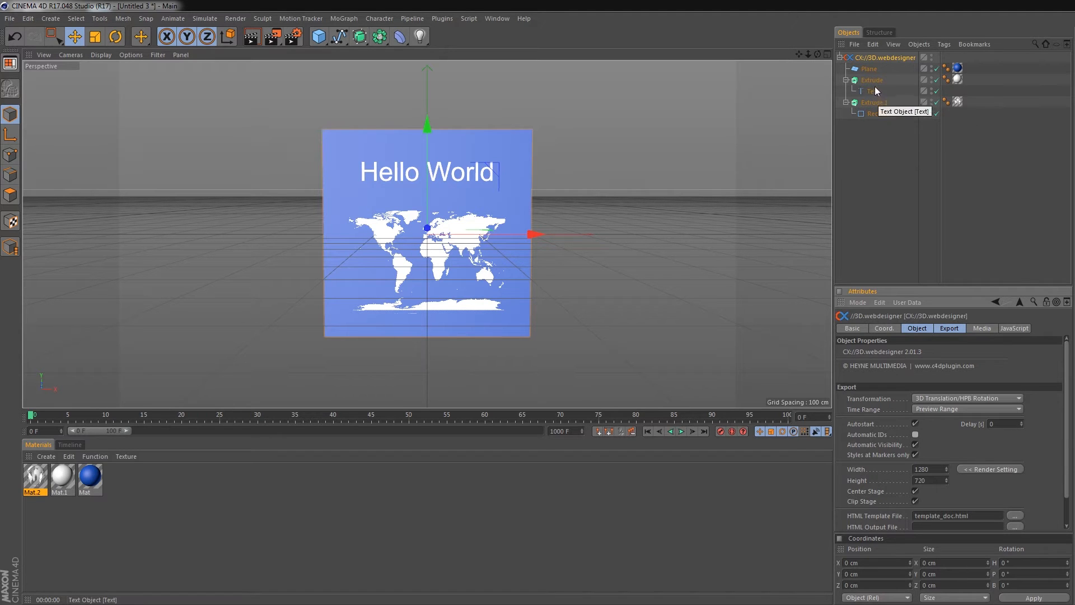
- Rename the Extrude object that contains the text as hello
left_click(877, 162)
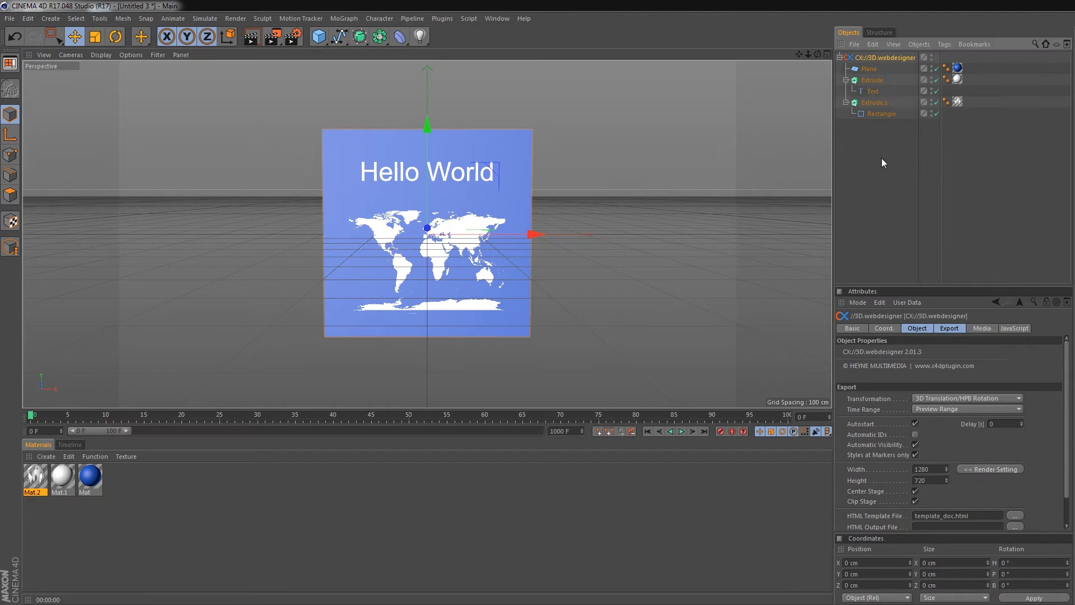
double_click(868, 79)
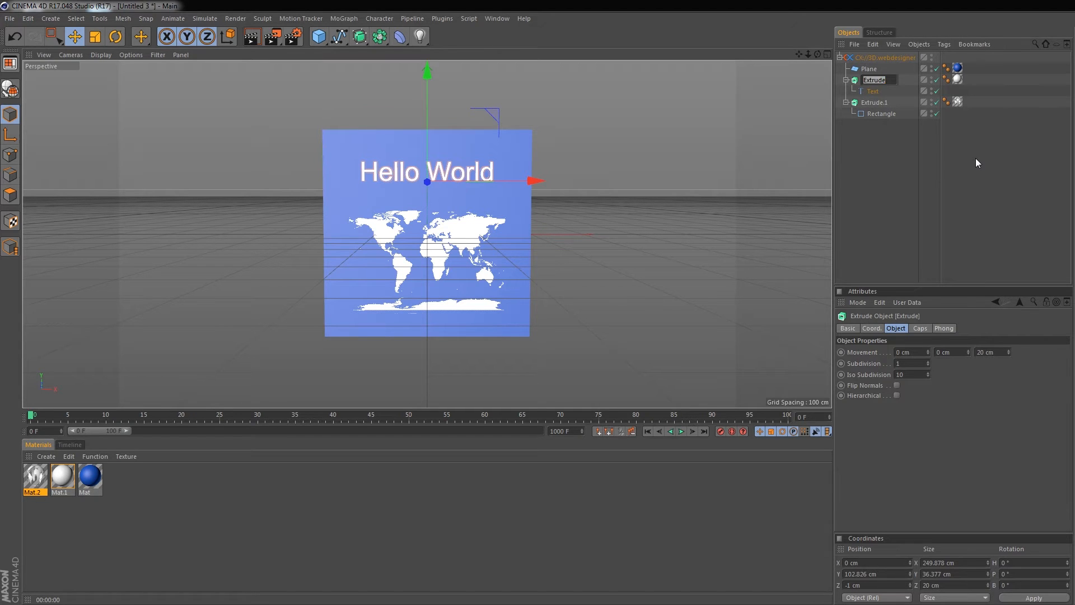
type("hello")
key("Return")
- Rename the Extrude object that contains the rectangle as world
left_click(877, 104)
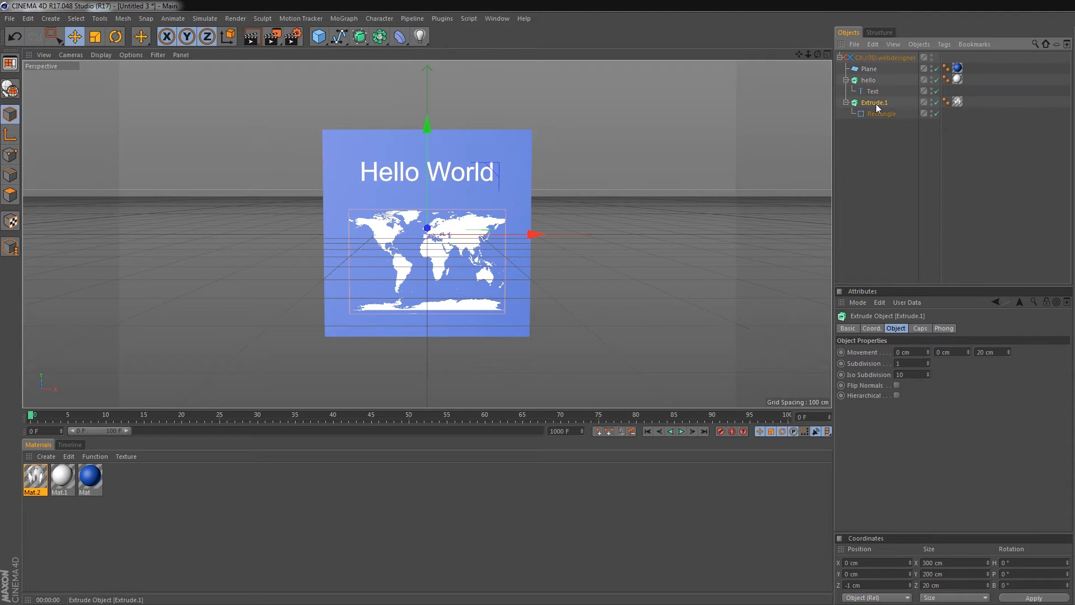
double_click(876, 104)
key("BackSpace")
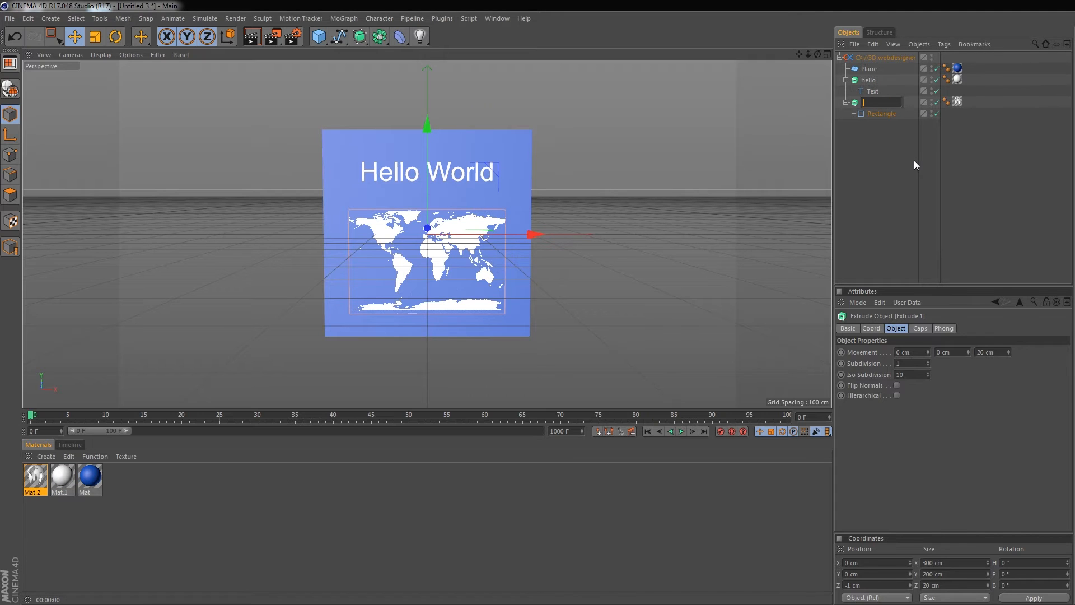
type("world")
key("Return")
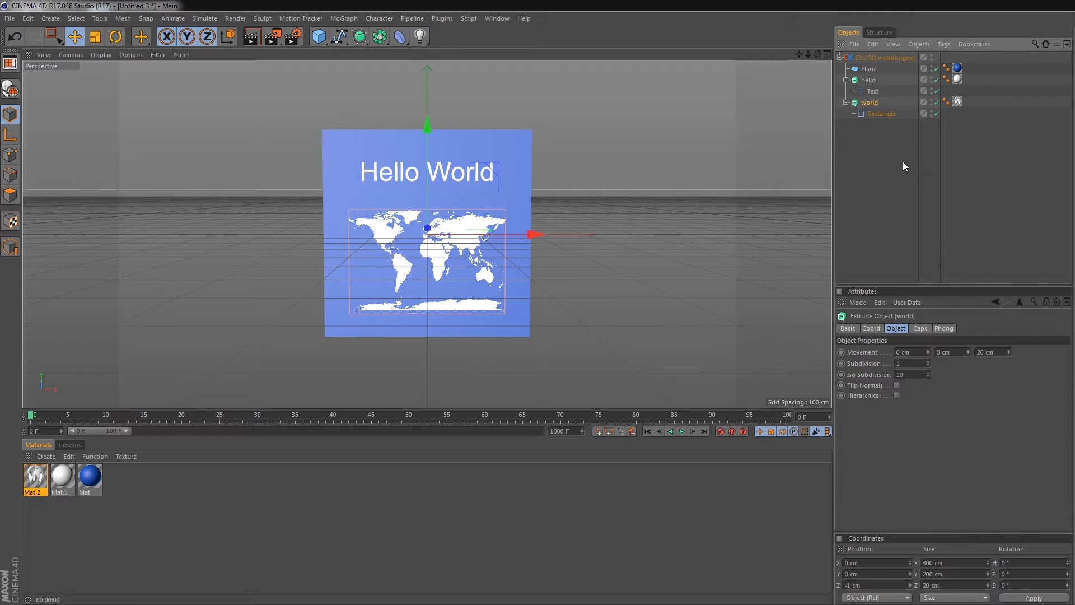
- Collapse the hello and world objects and make both of them children of the Plane
left_click(846, 80)
left_click(846, 91)
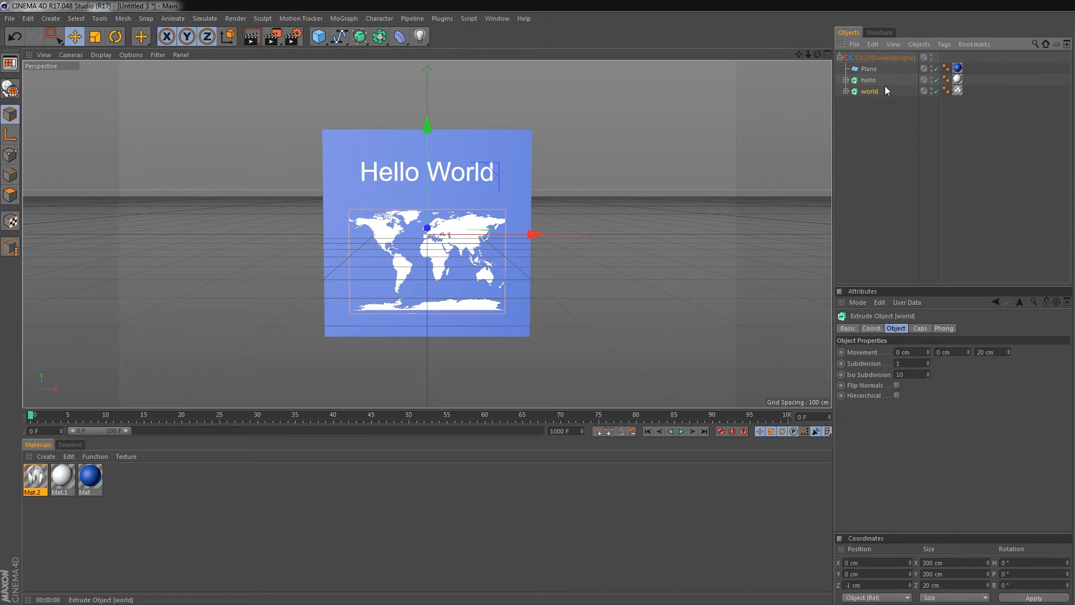
left_click(870, 82, "ctrl")
left_click_drag(881, 78, 871, 68)
left_click(910, 210)
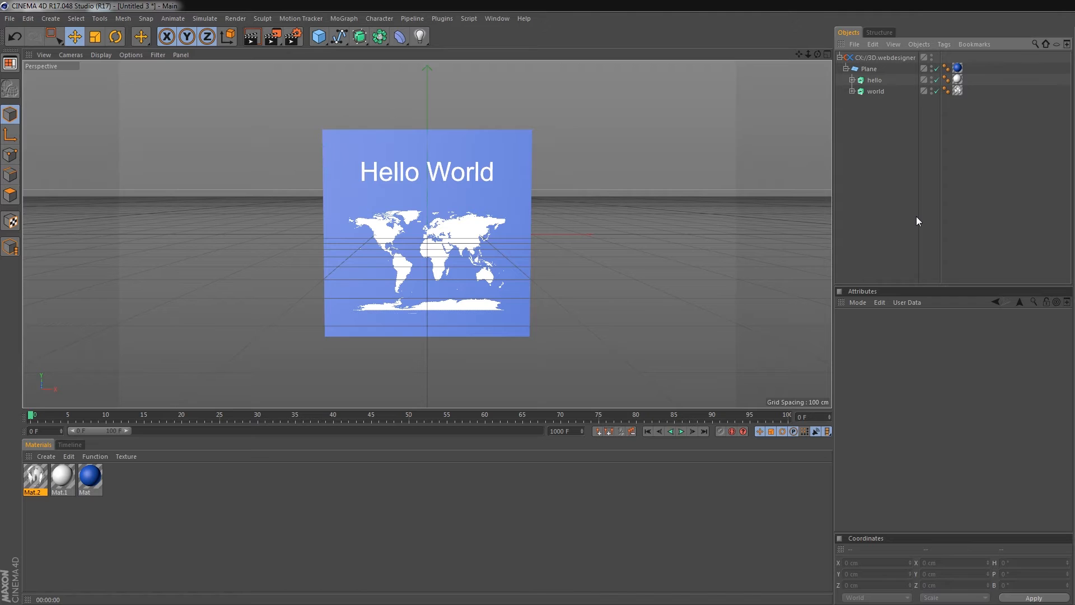
- Set the HTML output file of the CX://3D.webdesigner object to helloworld in the tutorial folder
left_click(888, 59)
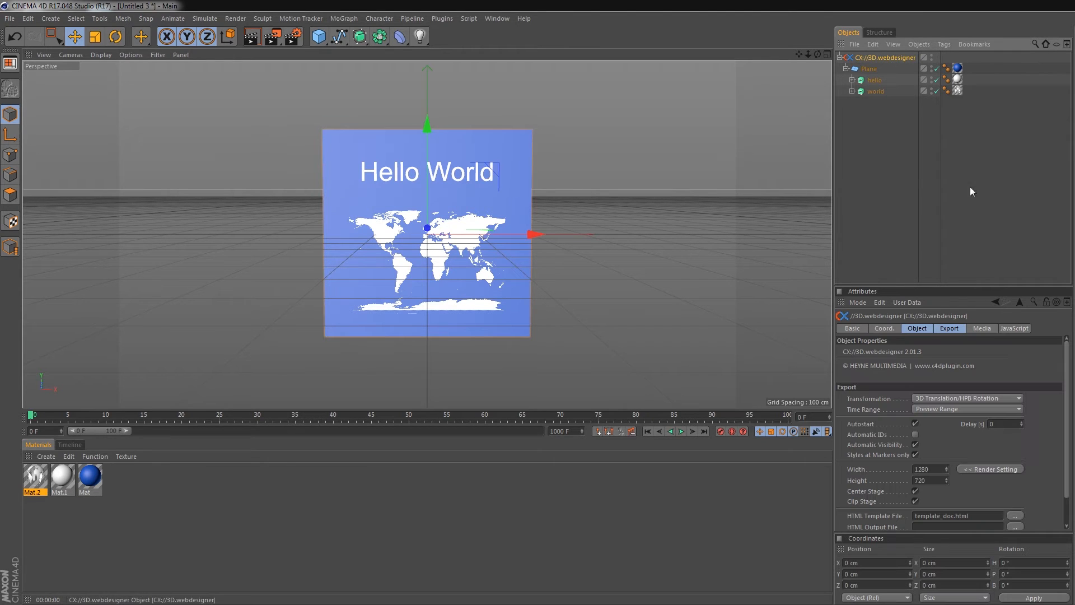
scroll(1060, 442, "down", 2)
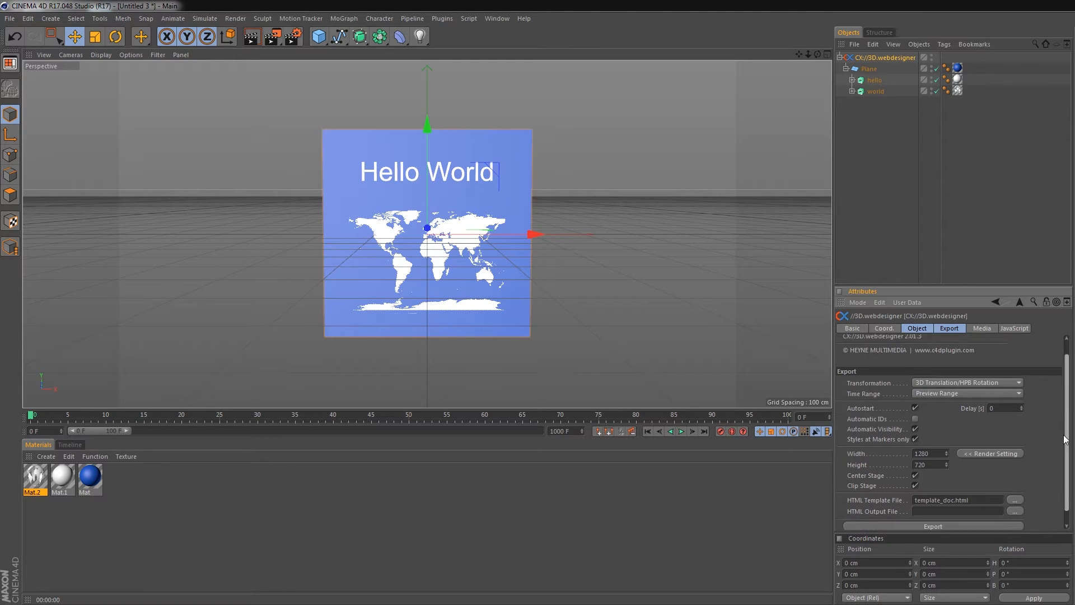
scroll(1061, 453, "down", 1)
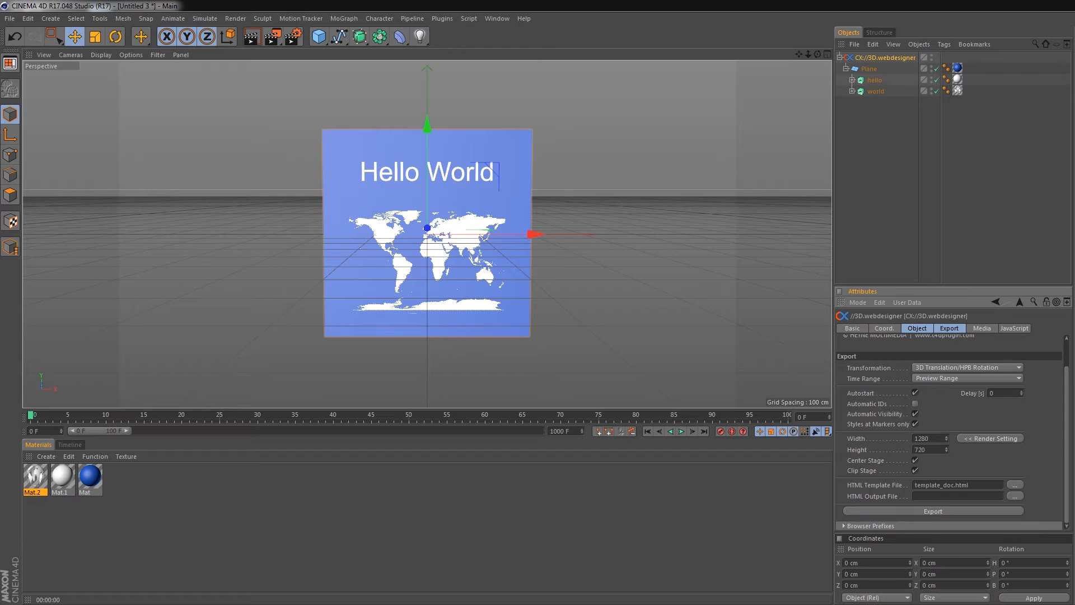
left_click(1014, 496)
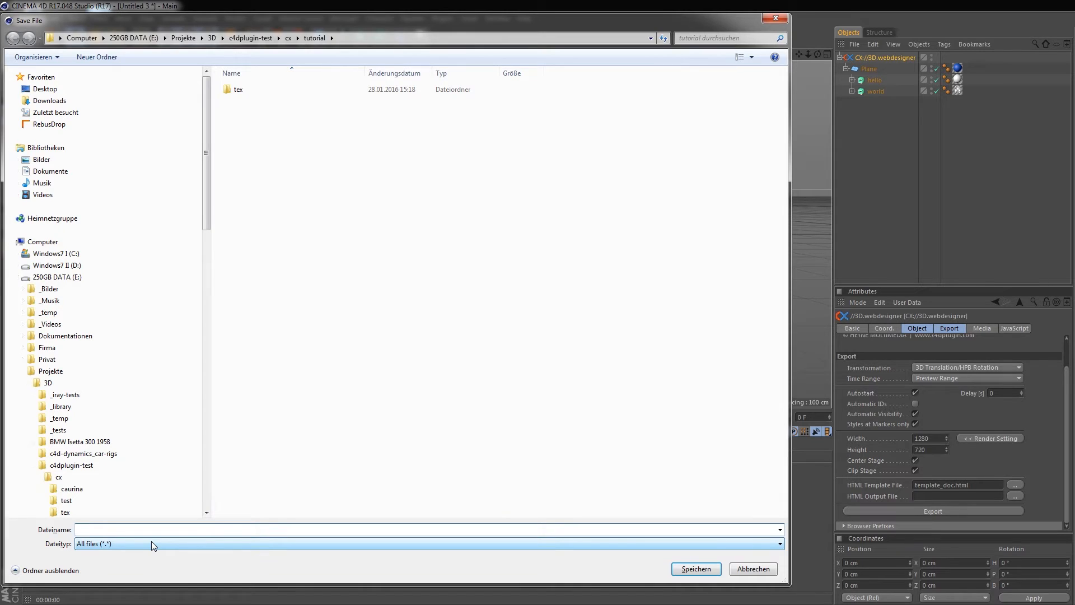
type("helloworld")
key("Return")
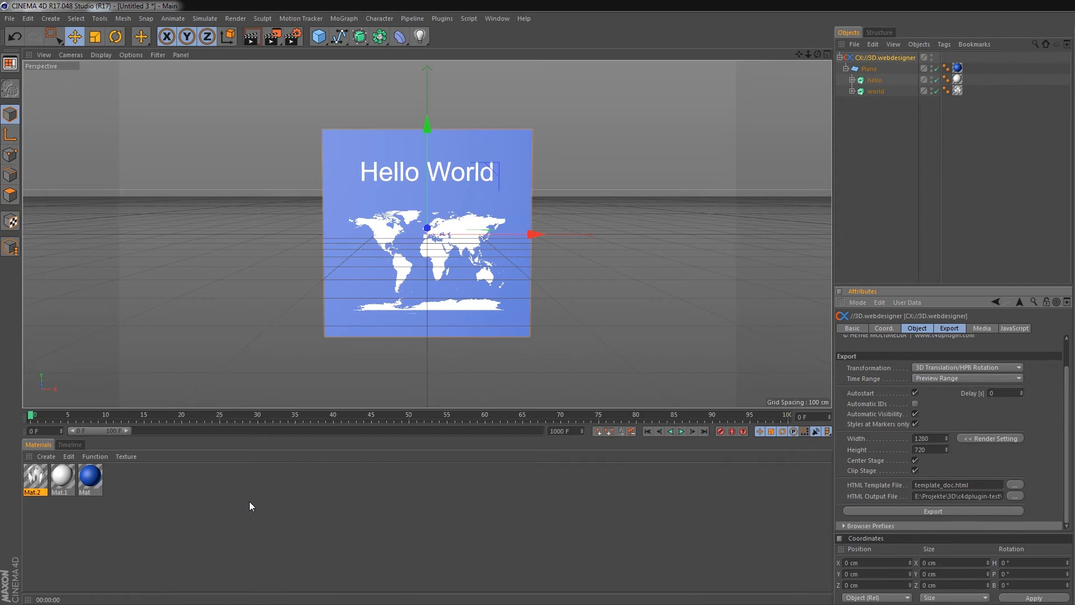
- Save the project as helloworld in the tutorial folder
left_click(9, 22)
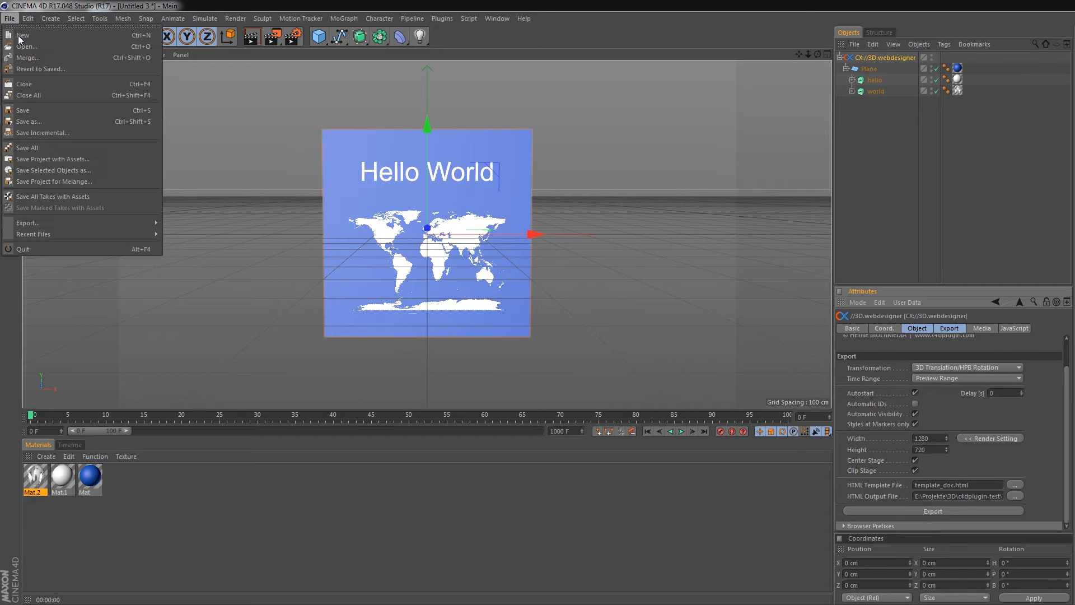
left_click(48, 121)
type("he")
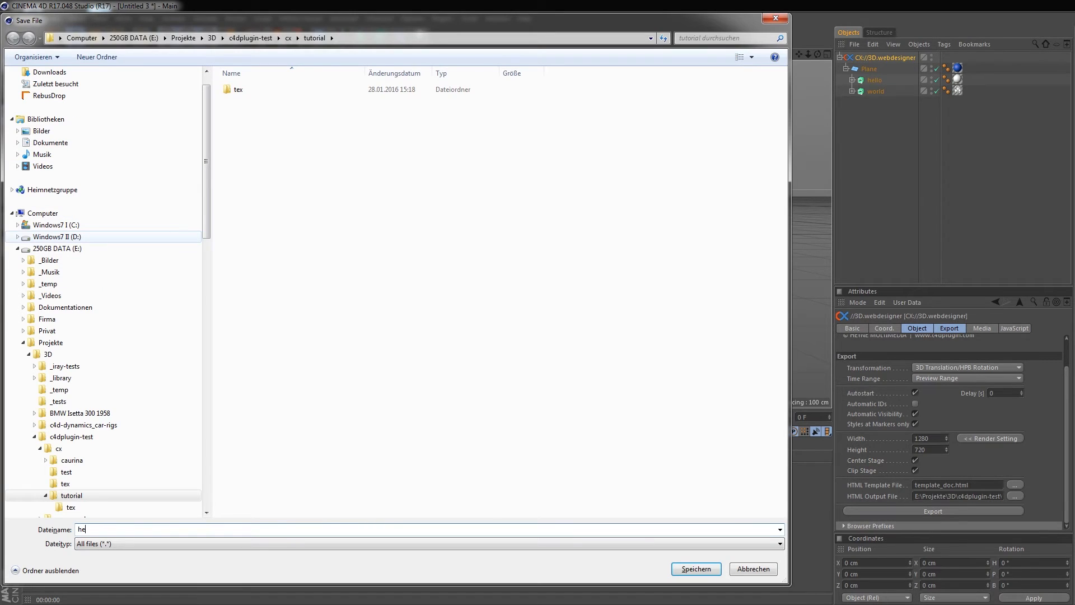
type("lloworld")
key("Return")
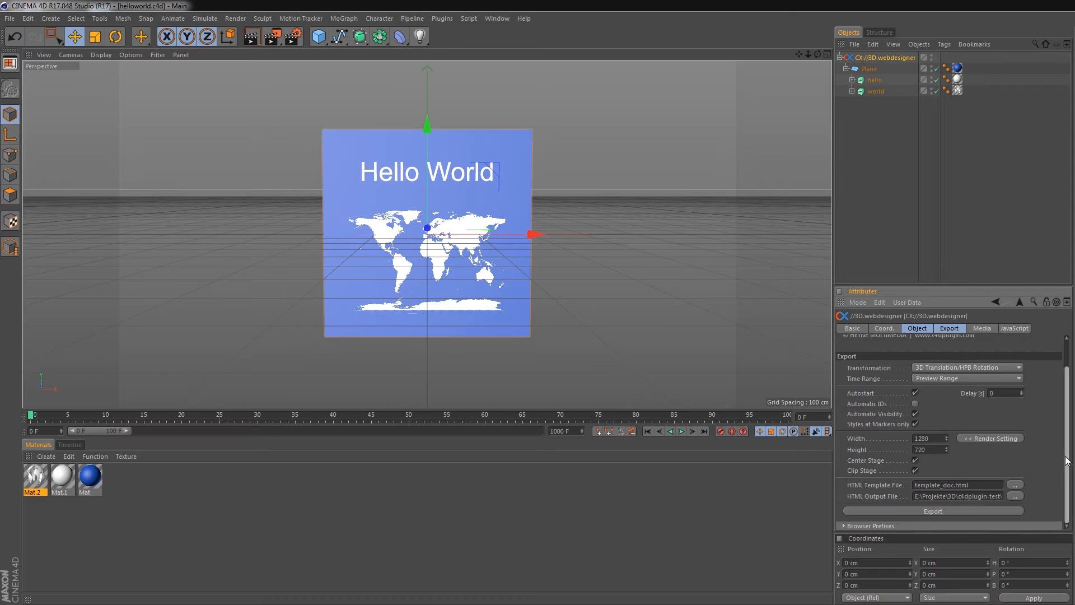
- Review the Browser Prefixes options of the CX://3D.webdesigner object and export the scene to the HTML output file
left_click(843, 526)
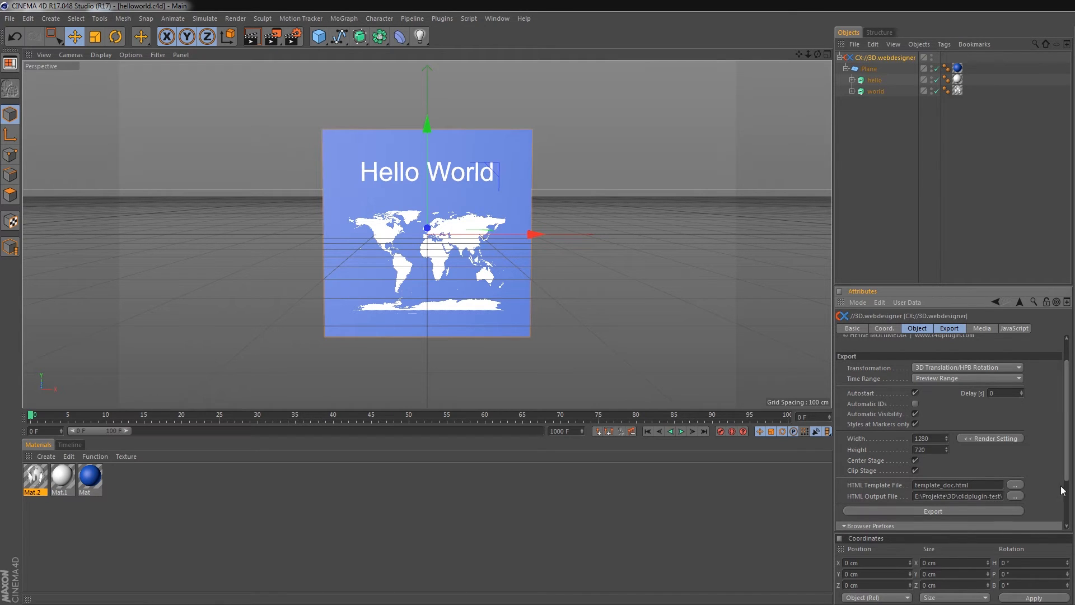
left_click_drag(1068, 438, 1068, 480)
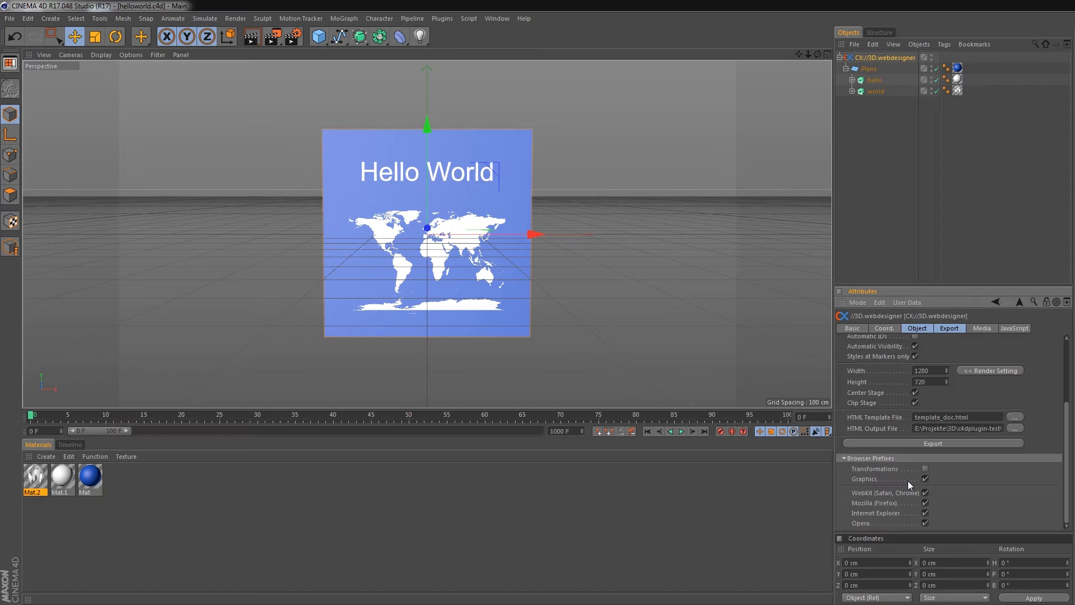
left_click(843, 459)
left_click(915, 511)
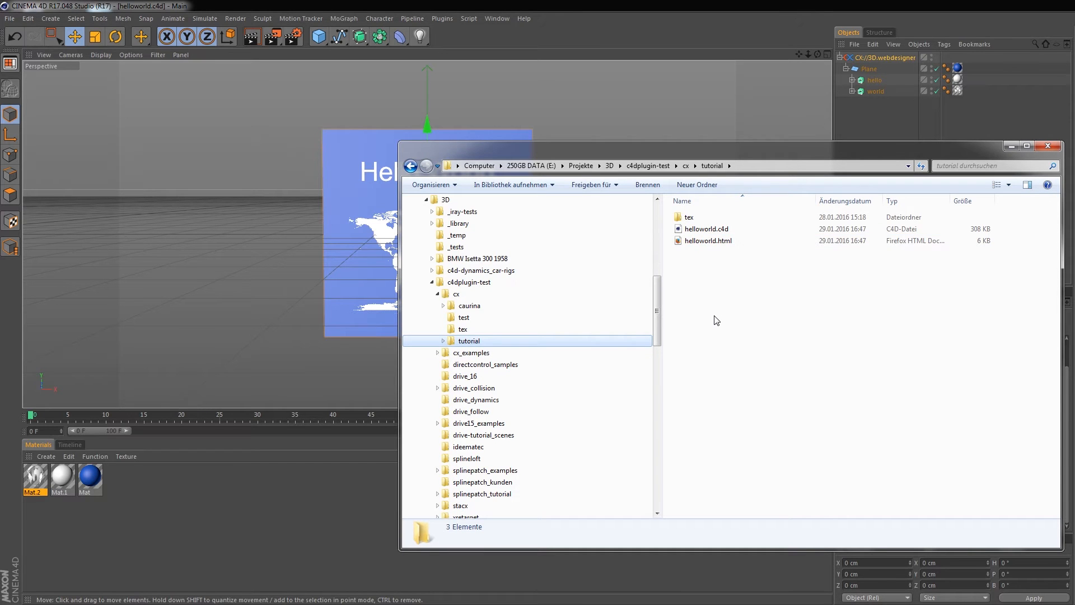
- Open the exported helloworld.html from the tutorial folder in the browser to check it, and return to Cinema 4D
left_click(679, 242)
double_click(679, 241)
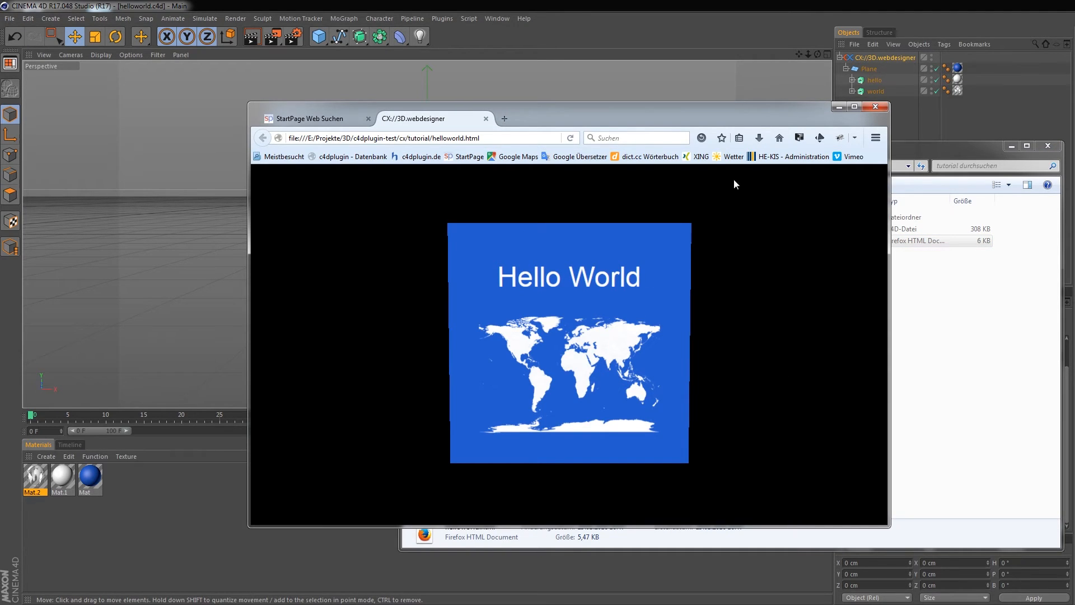
left_click_drag(651, 114, 964, 165)
left_click(711, 4)
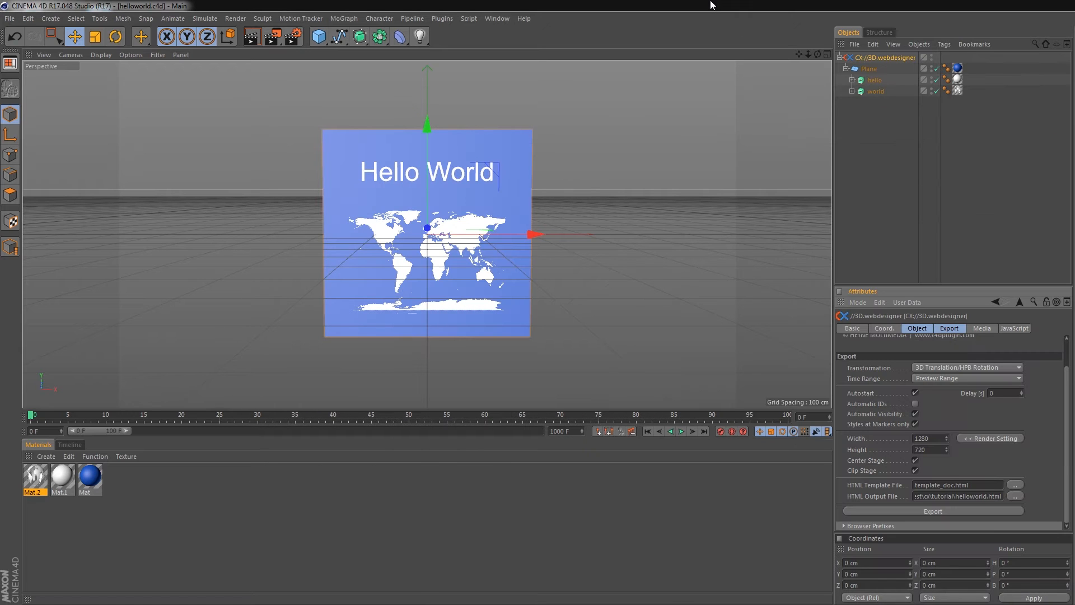
- Render the perspective view and add a Background object to the scene
left_click(252, 37)
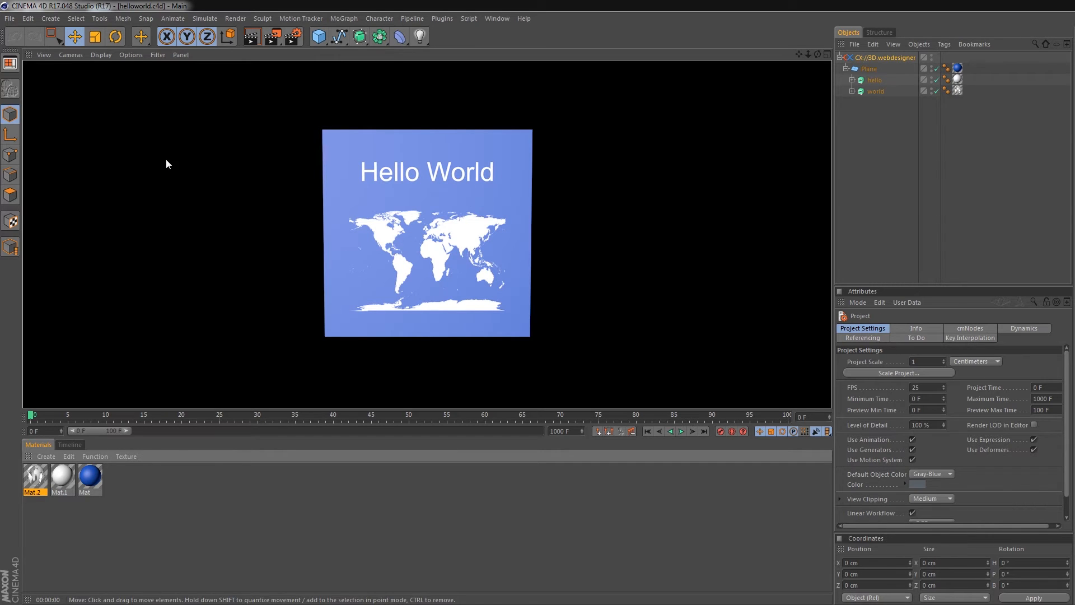
left_click(59, 18)
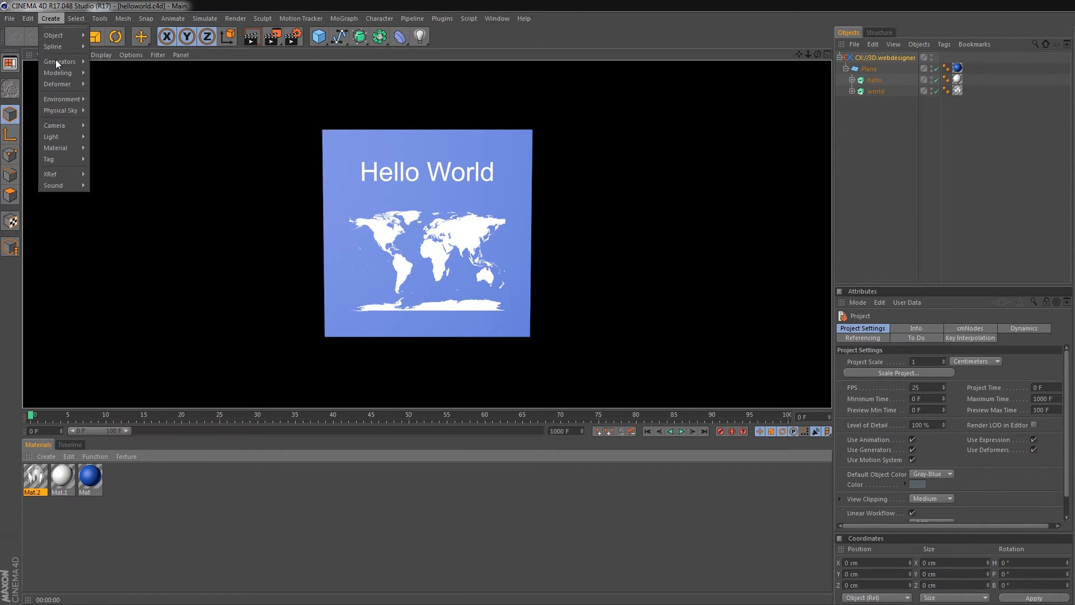
mouse_move(67, 99)
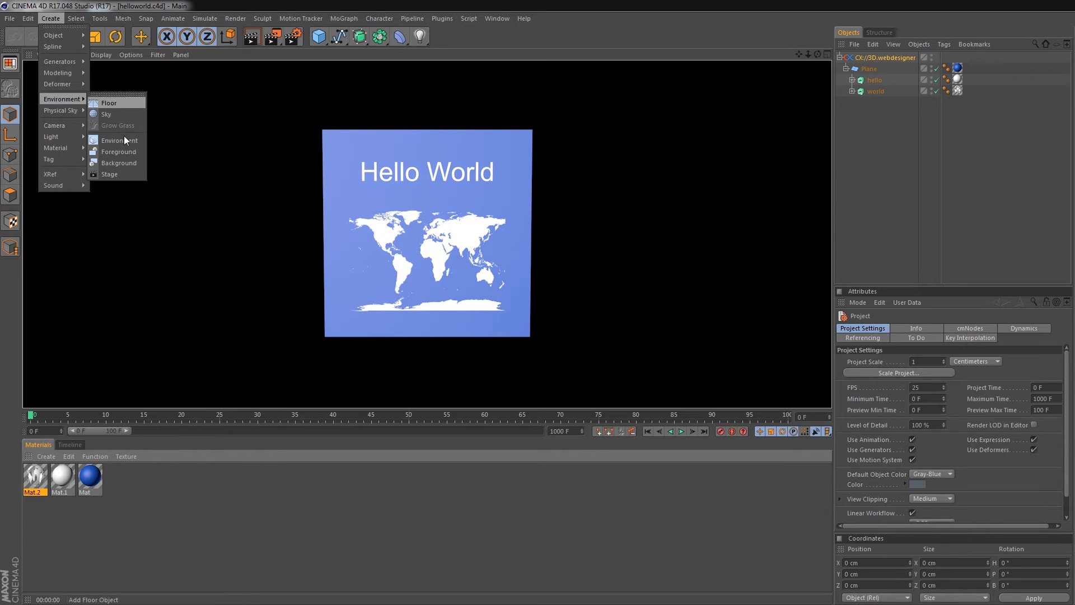
left_click(132, 164)
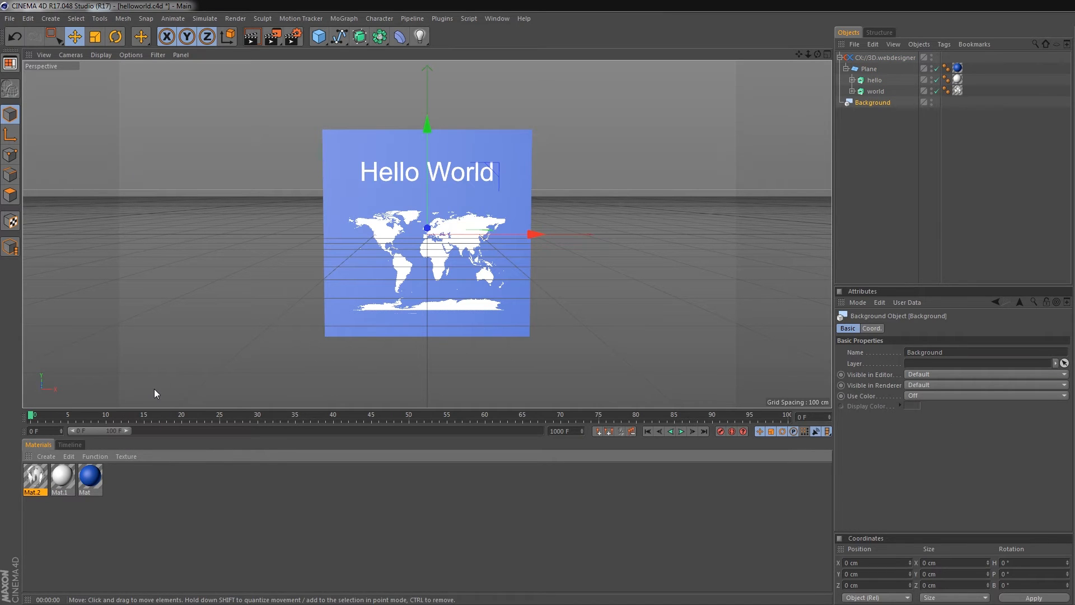
- Create a new material and load a Gradient shader as its color texture
left_click(46, 456)
left_click(58, 474)
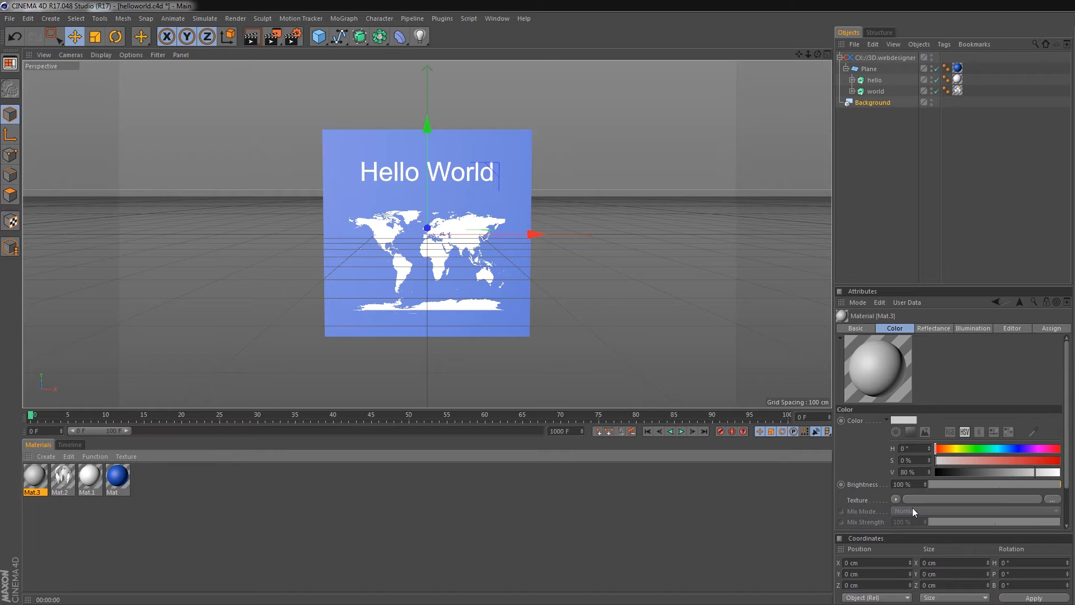
left_click(896, 499)
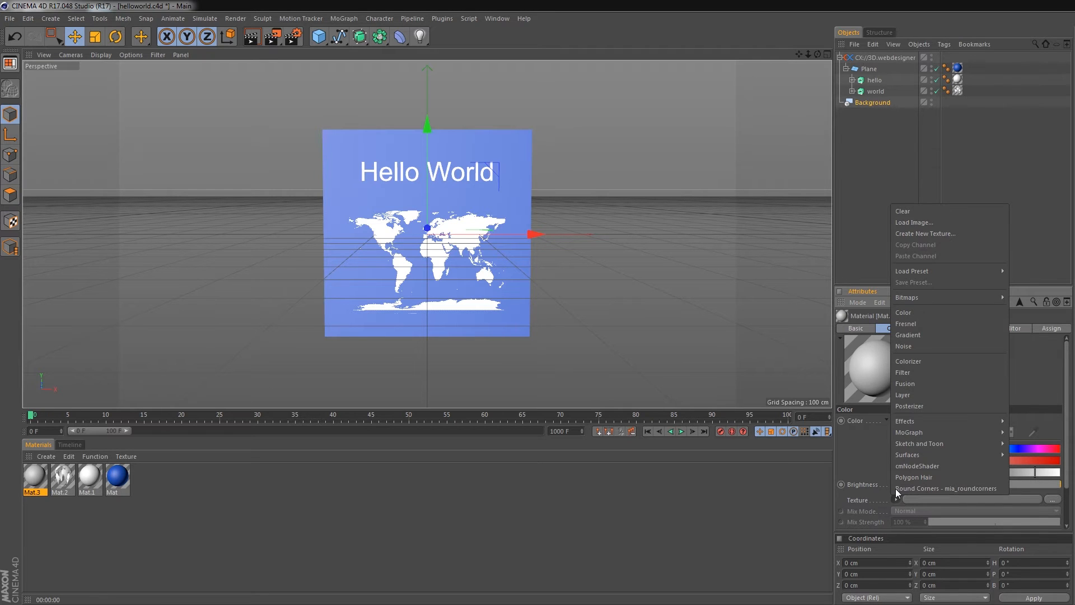
left_click(925, 334)
- Add a knot at the middle of the gradient and set the gradient type to 2D - V
left_click(952, 500)
left_click(972, 427)
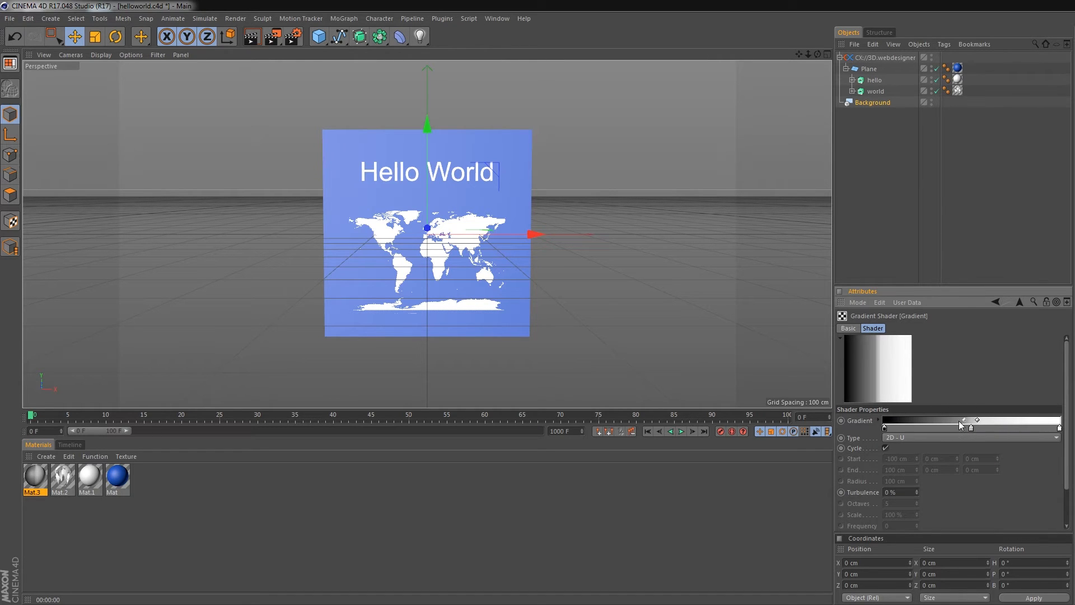
left_click(952, 438)
left_click(922, 446)
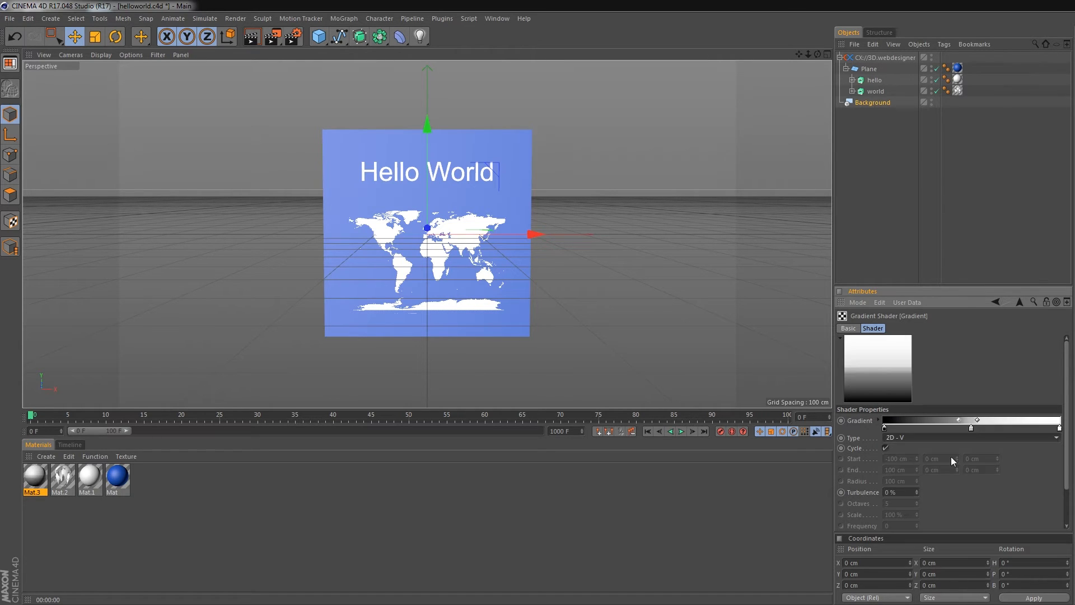
- Recolor the gradient's knots in neutral greys, with the last knot at 60% value and the middle knot lighter than both ends
double_click(1059, 427)
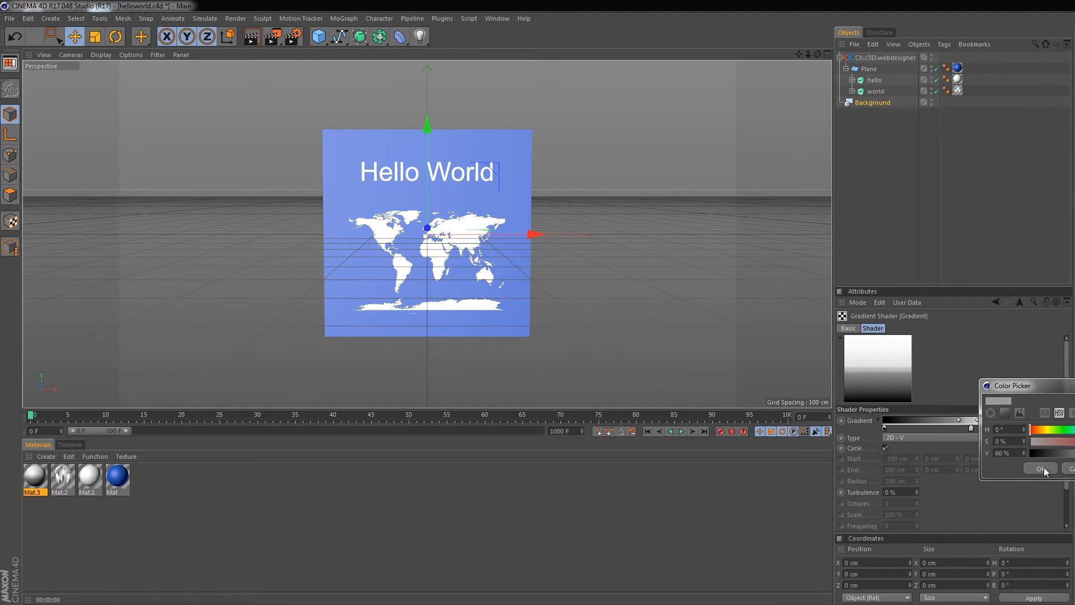
left_click(1043, 469)
double_click(885, 427)
left_click(922, 453)
left_click(872, 465)
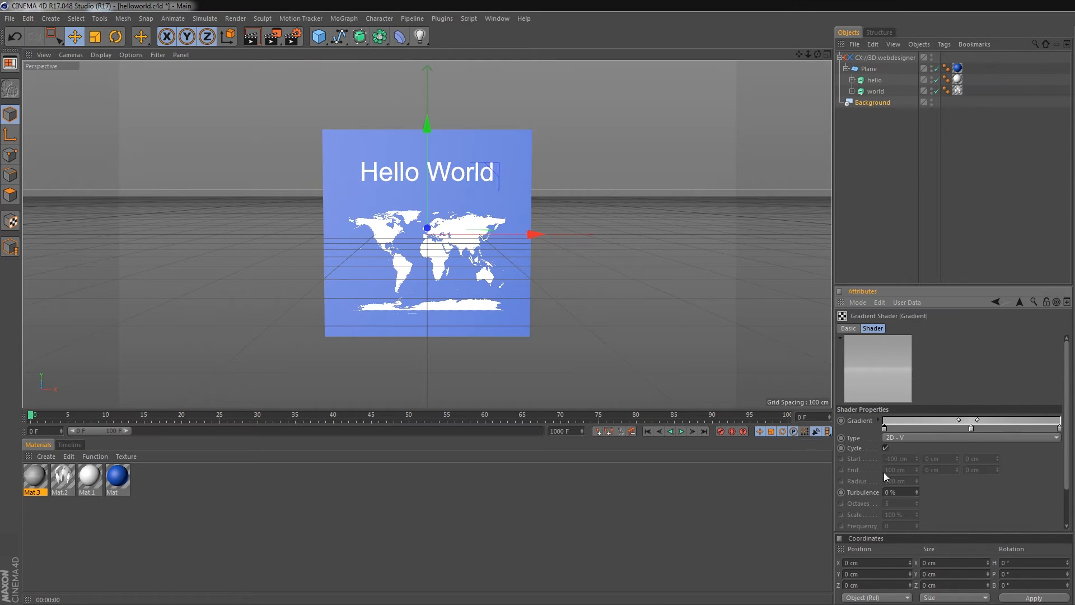
double_click(972, 428)
left_click(950, 465)
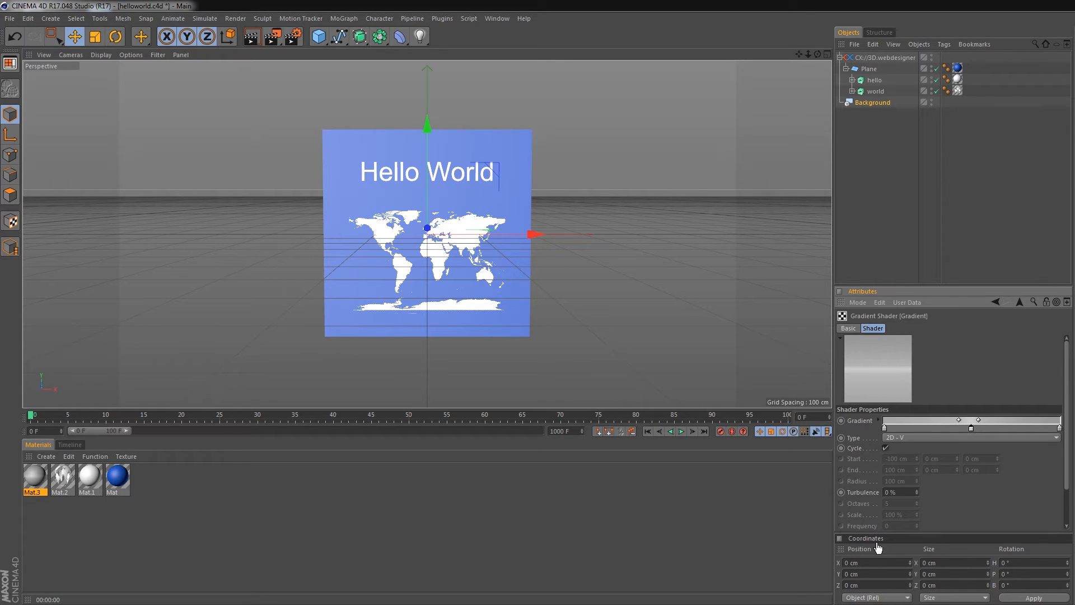
- Apply the grey gradient material to the Background object and move it into the CX://3D.webdesigner object above the Plane
left_click_drag(48, 481, 886, 106)
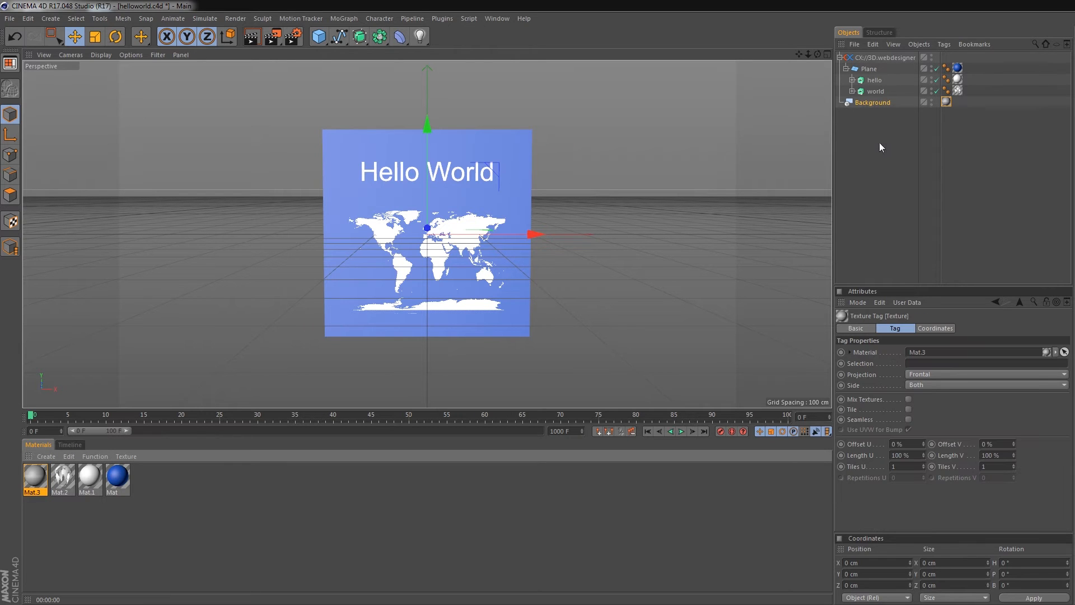
left_click_drag(873, 65, 874, 64)
- Export the scene with its background again from the CX://3D.webdesigner object to the HTML output file
left_click(885, 58)
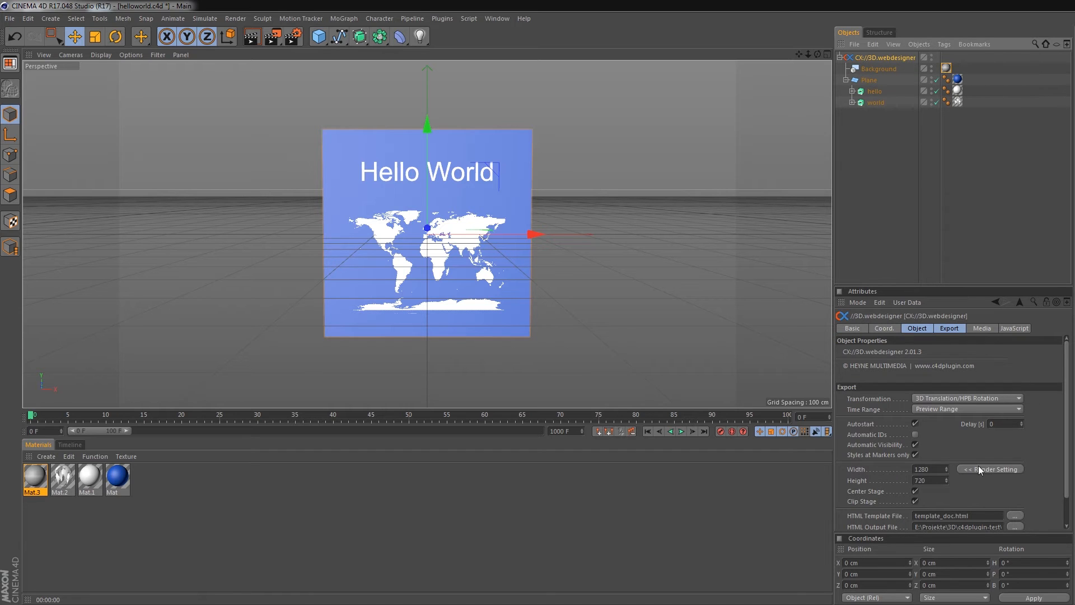
left_click_drag(1069, 463, 1056, 518)
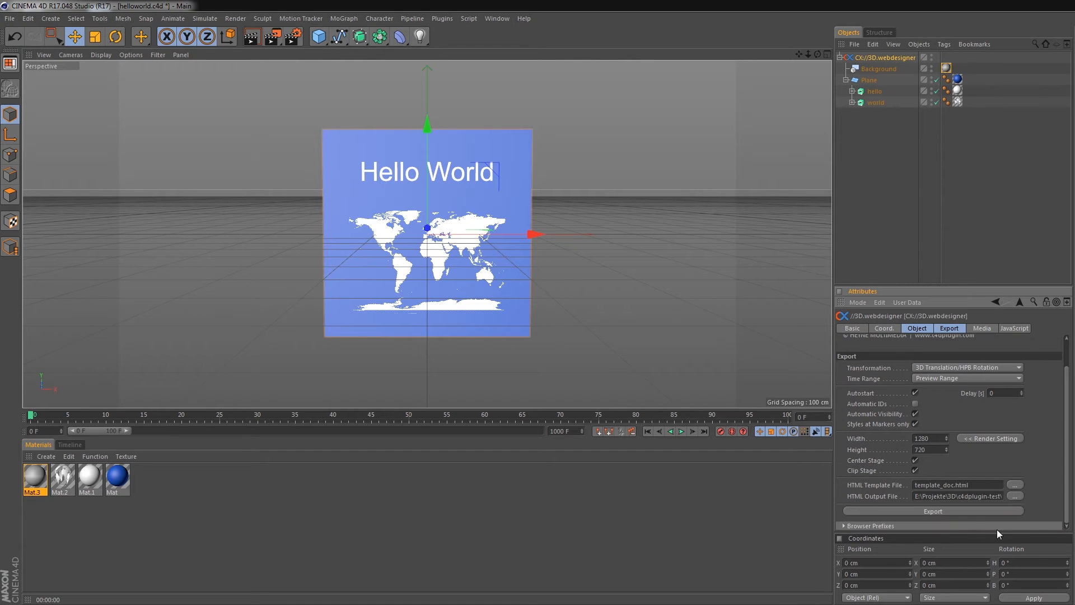
left_click(936, 511)
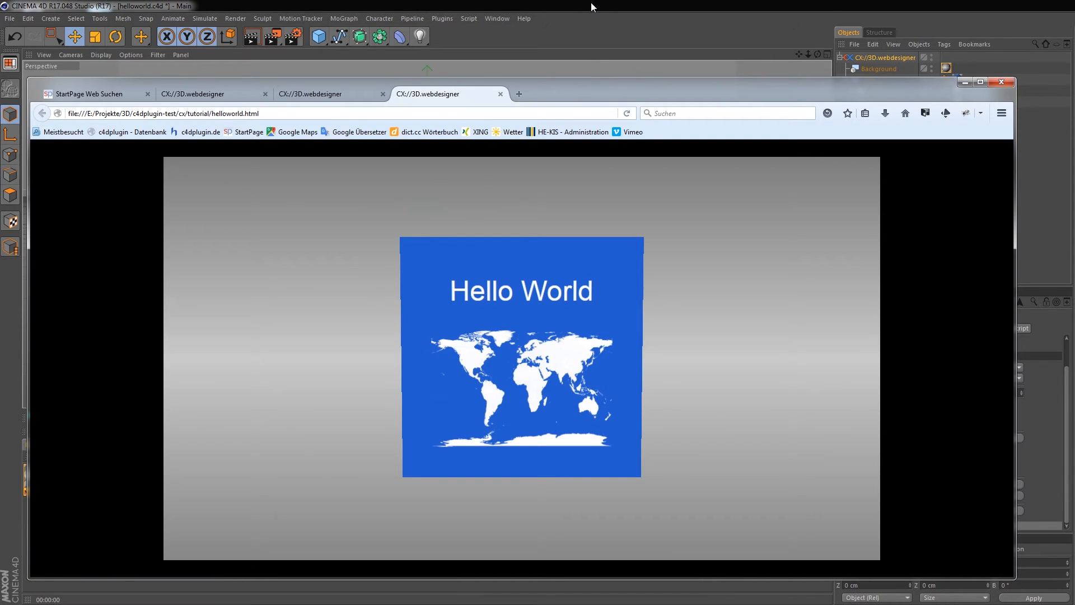
- Switch back to CINEMA 4D, bring up the timeline and record a keyframe for the Plane at frame 50
key("alt+Tab")
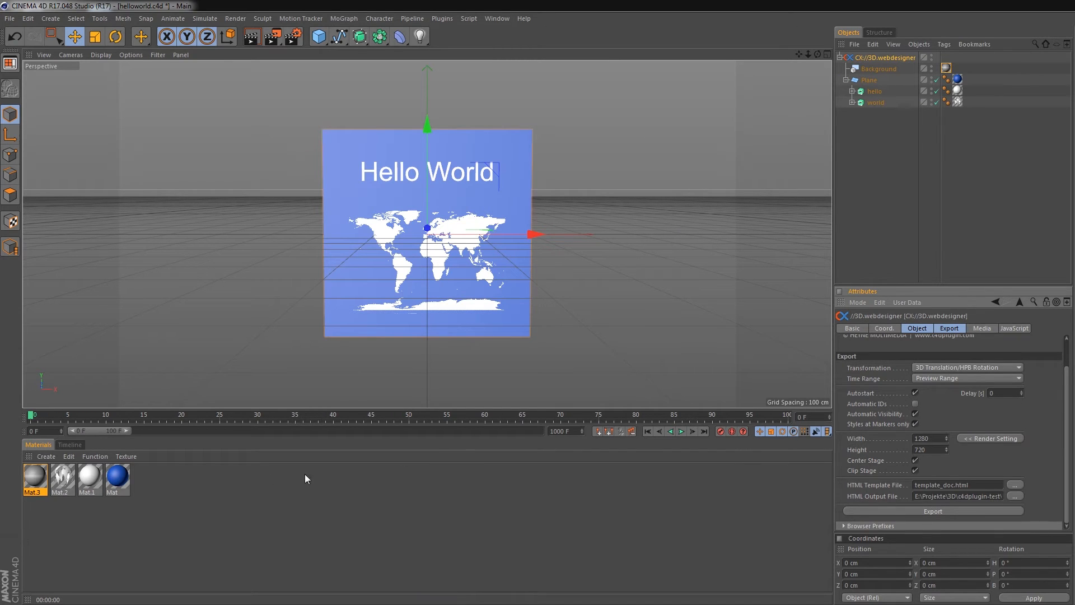
left_click(78, 445)
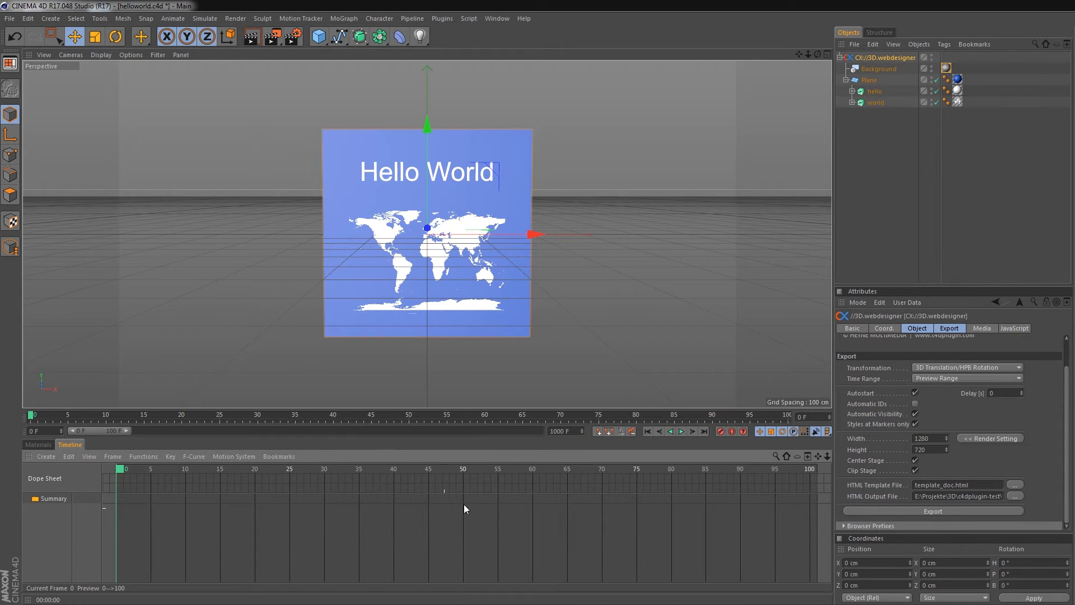
left_click(463, 468)
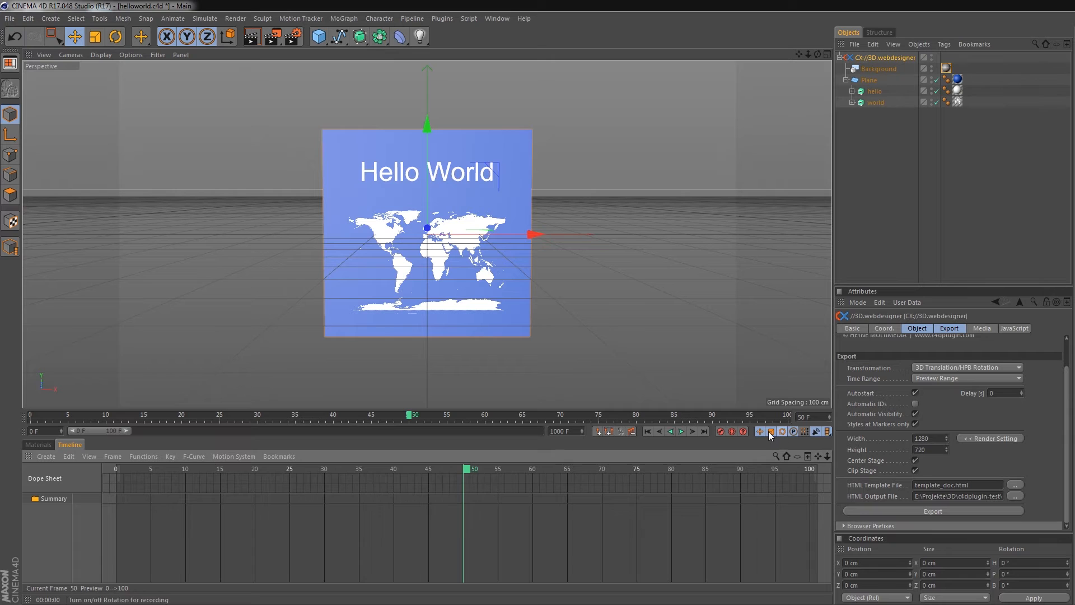
left_click(816, 431)
left_click(870, 80)
left_click(720, 431)
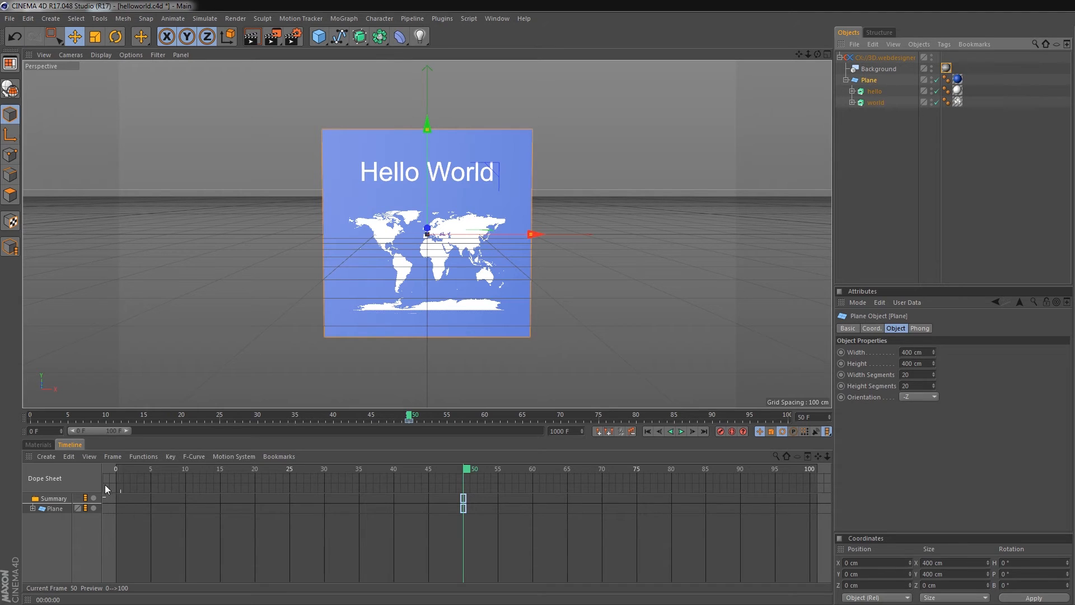
- At frame 0, move the Plane about 725 cm along X and turn its heading to about -98°
left_click(117, 470)
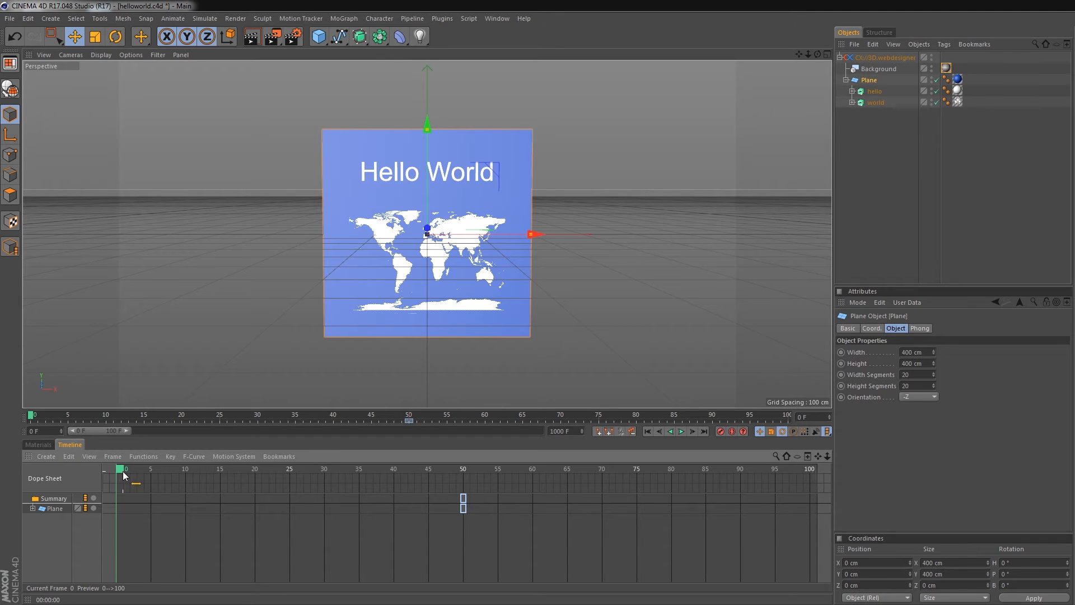
left_click_drag(538, 234, 998, 239)
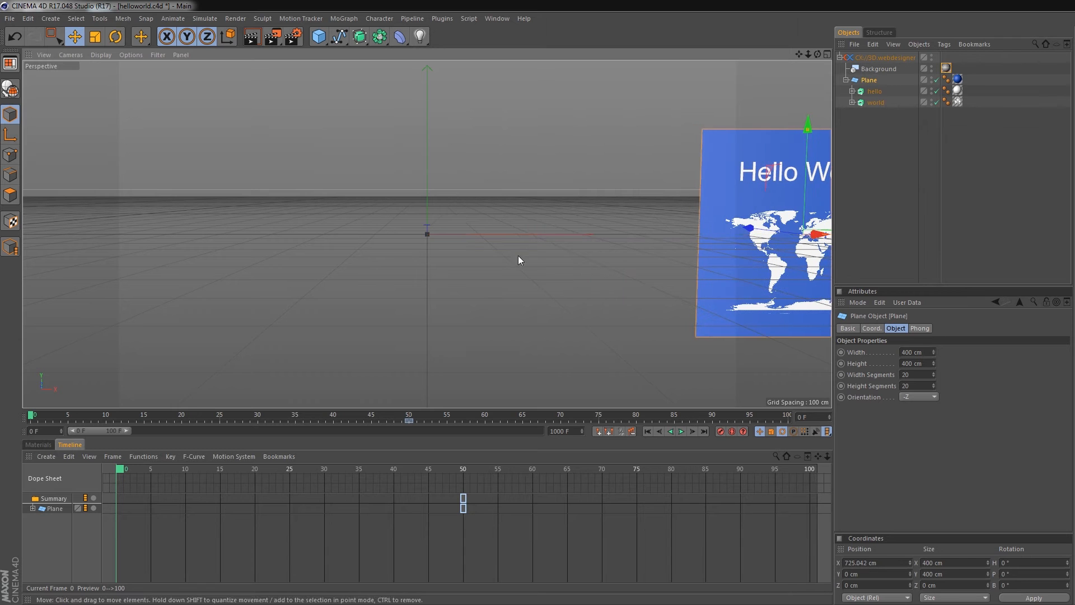
left_click(115, 36)
left_click_drag(772, 235, 677, 290)
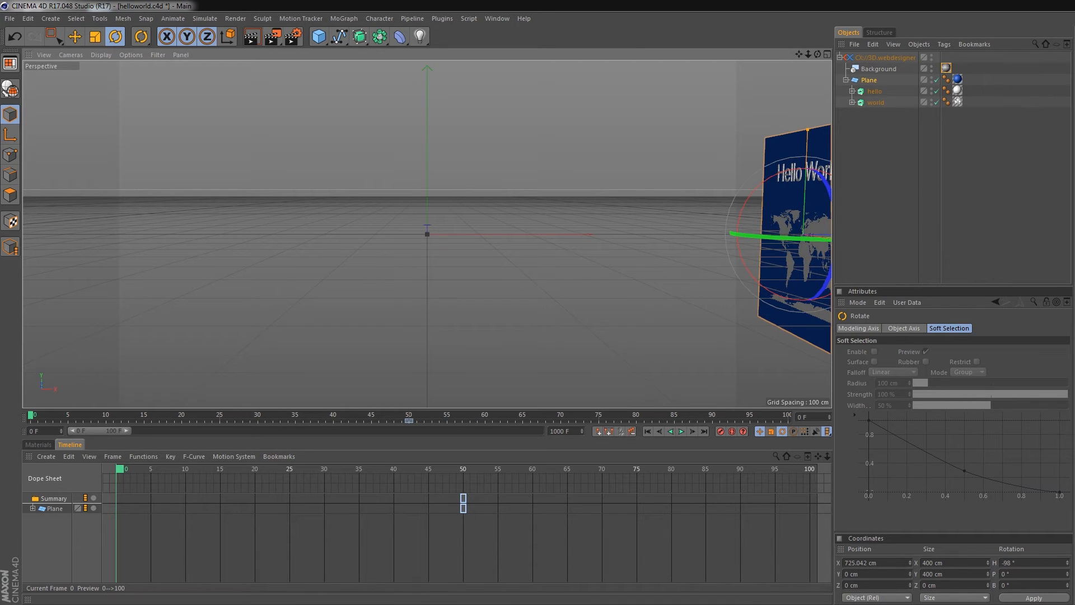
- Set the Plane's heading rotation to -90° and record its keyframe at frame 0
left_click_drag(1020, 563, 951, 546)
type("-90")
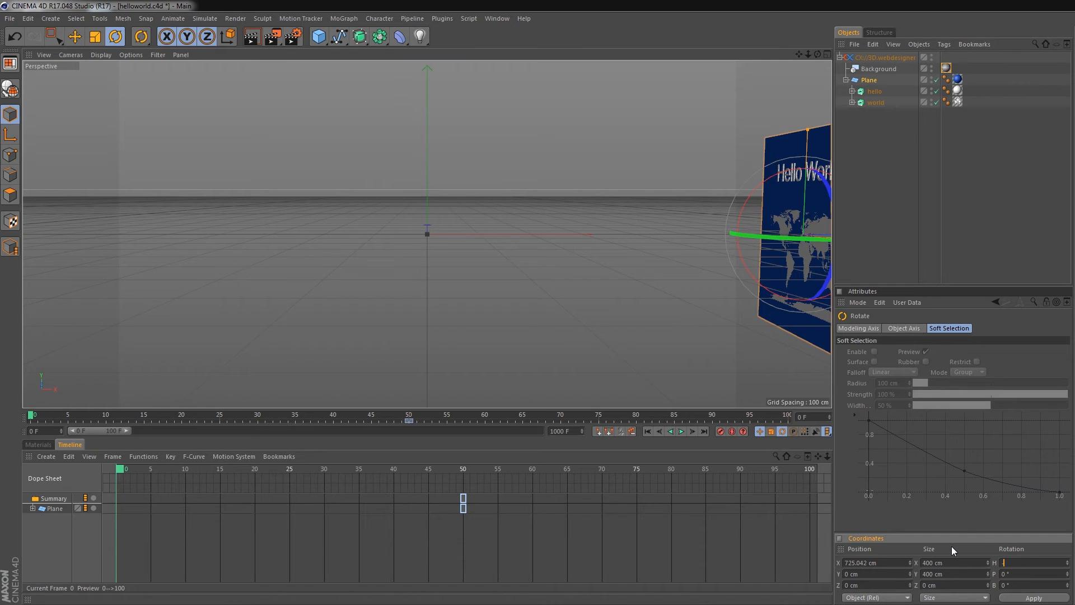
key("Return")
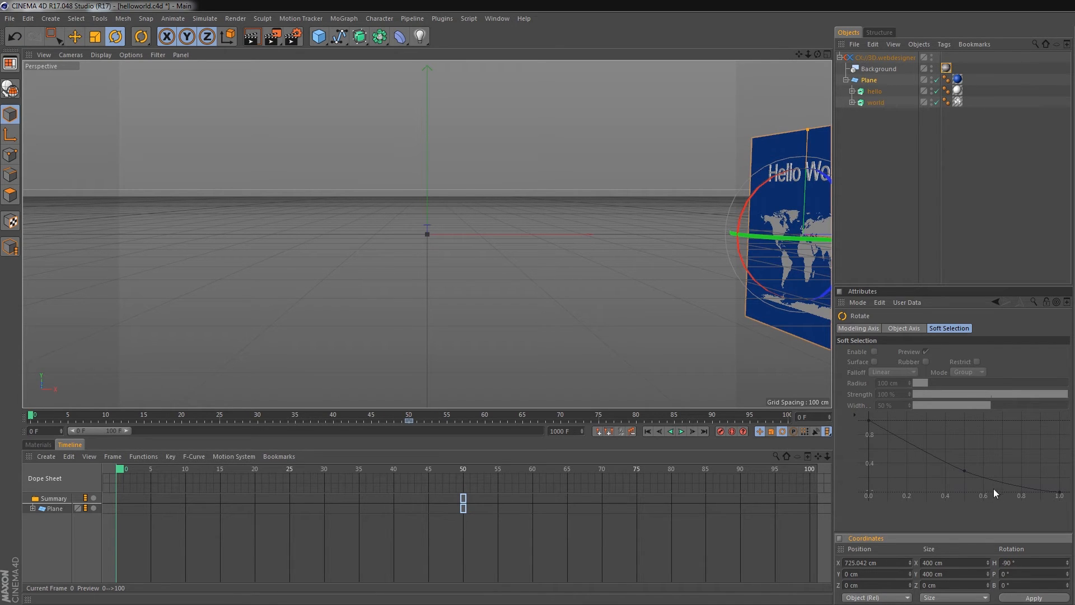
left_click(720, 431)
- Play the Plane's animation in the viewport, stop it and return to the first frame
left_click(681, 431)
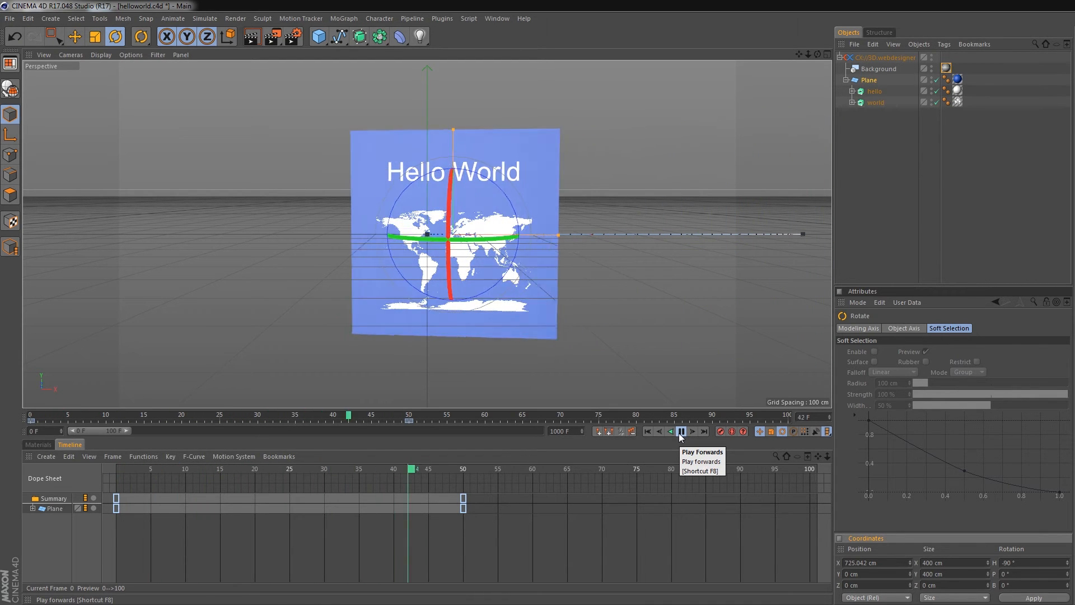
left_click(681, 431)
left_click(647, 431)
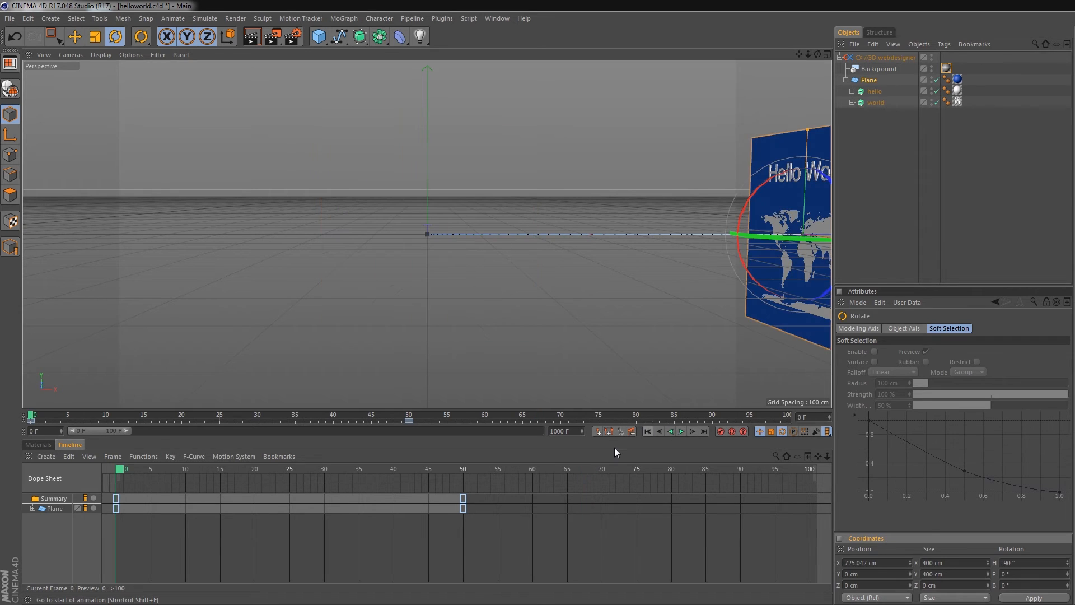
- Export the keyframed scene from the CX://3D.webdesigner object and reload helloworld.html in the browser to check it
left_click(878, 59)
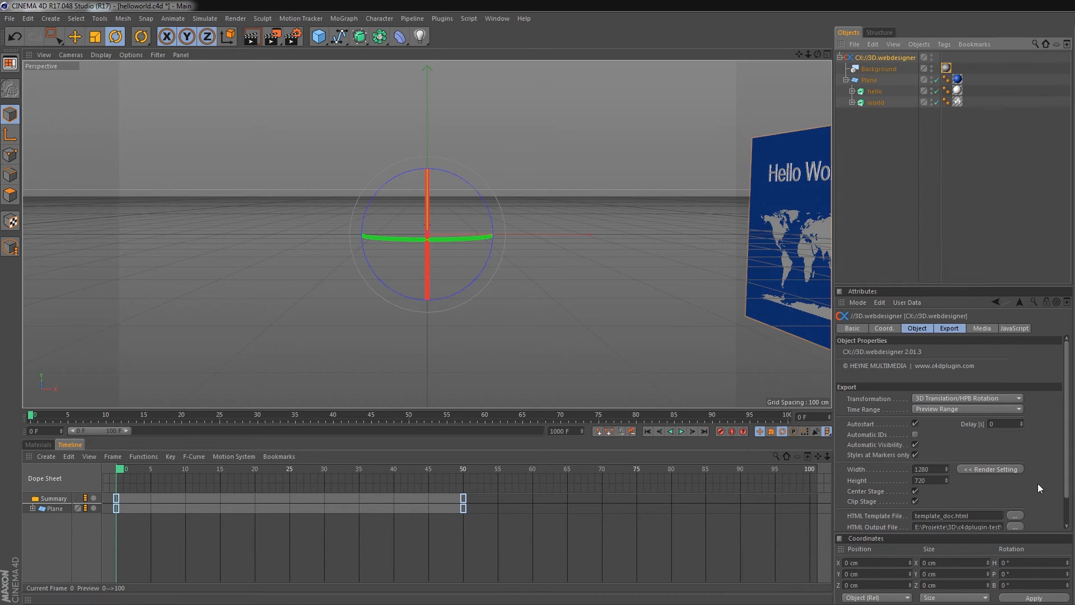
scroll(951, 512, "down", 1)
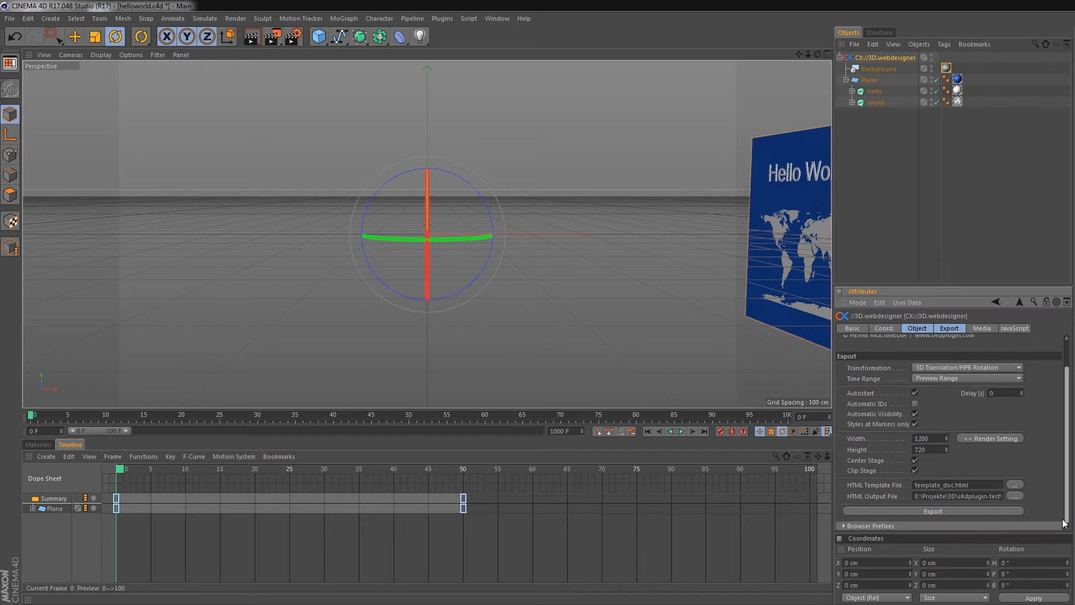
left_click(952, 511)
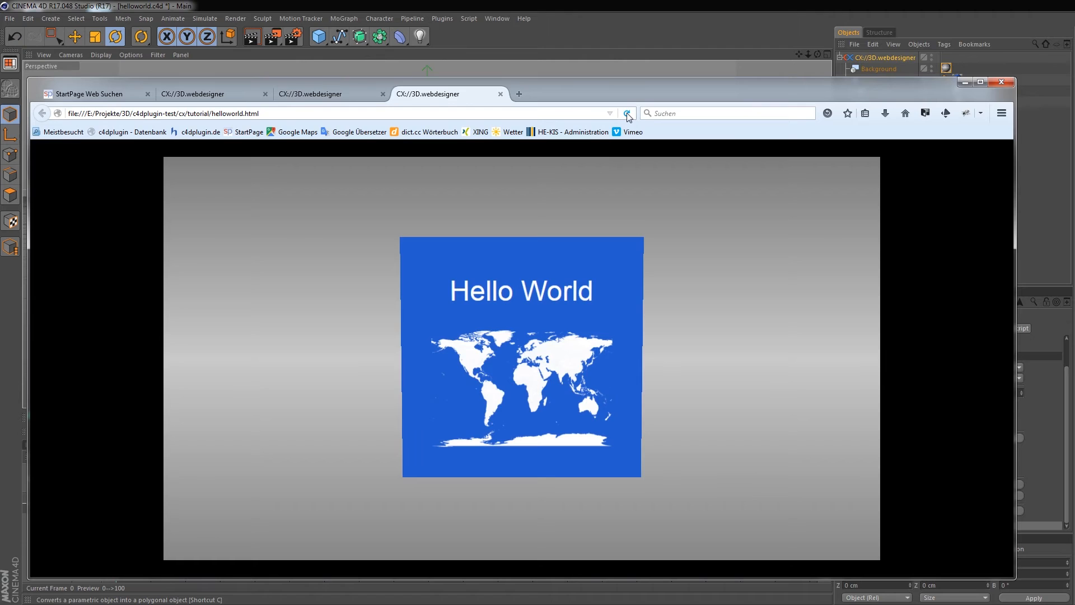
left_click(627, 114)
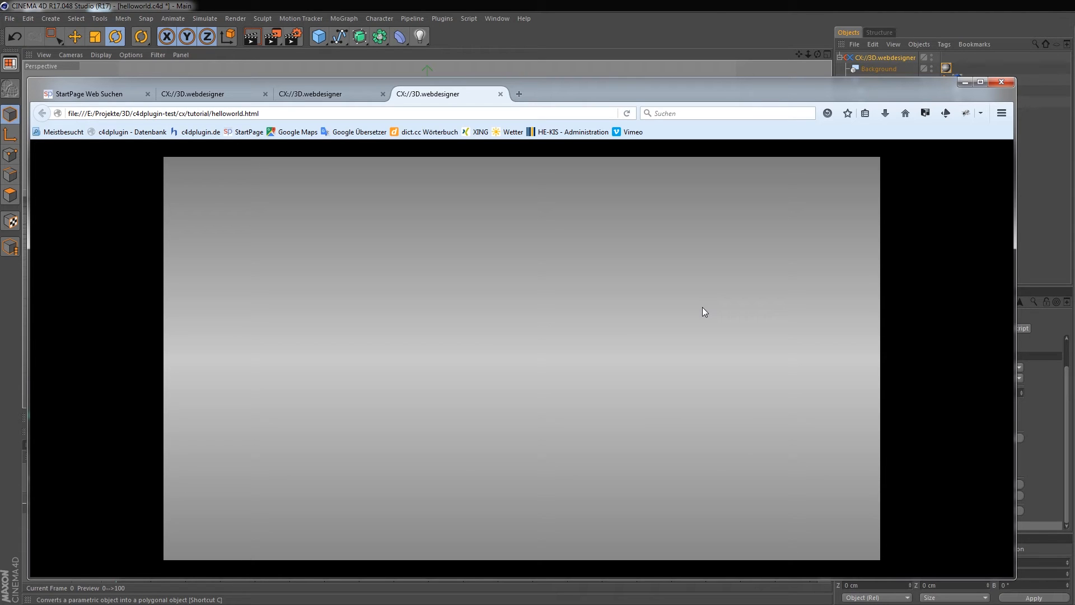
left_click(713, 4)
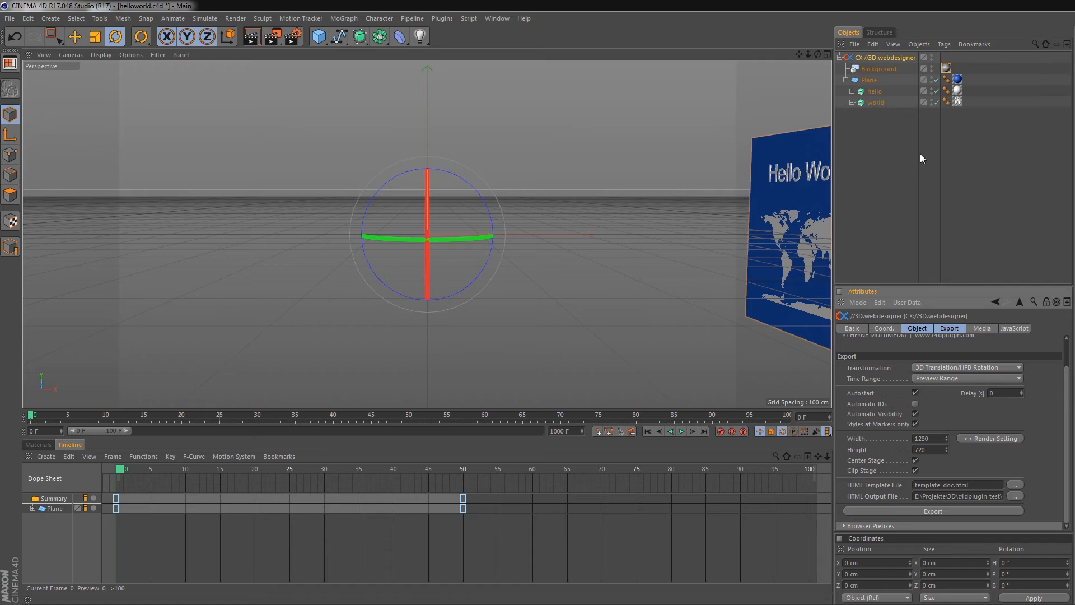
- Add a CX://Actions tag to the CX://3D.webdesigner object and set its Keyframe Animation to Simple
left_click(877, 59)
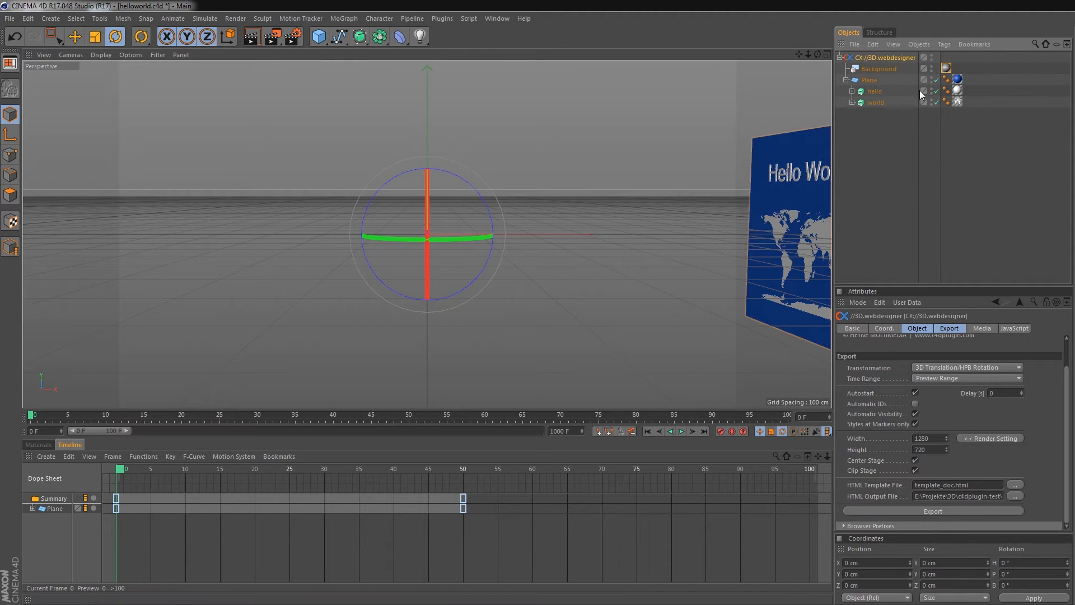
right_click(899, 56)
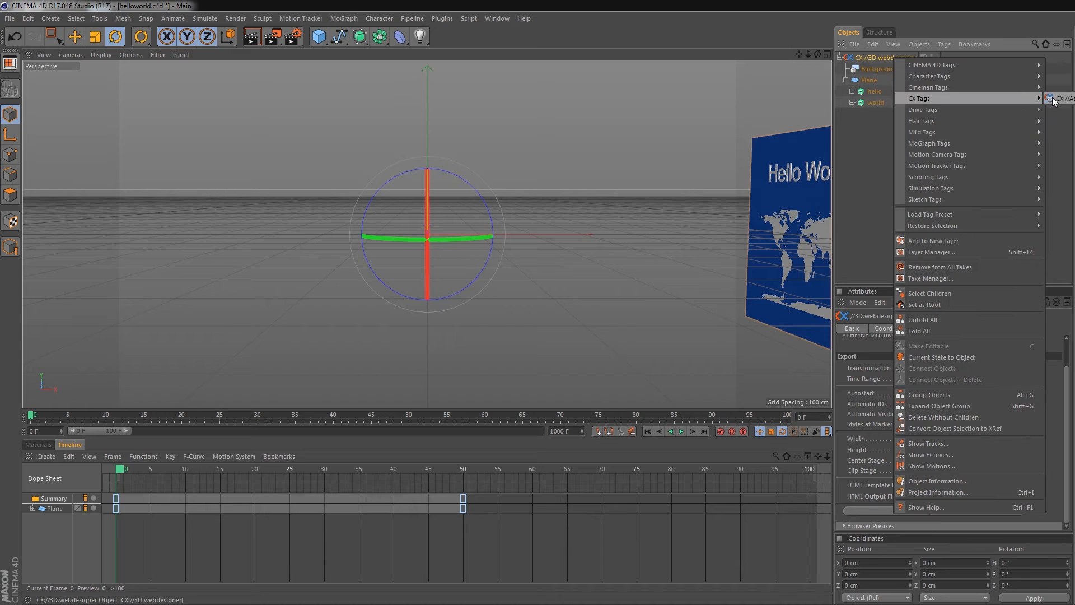
left_click(1058, 100)
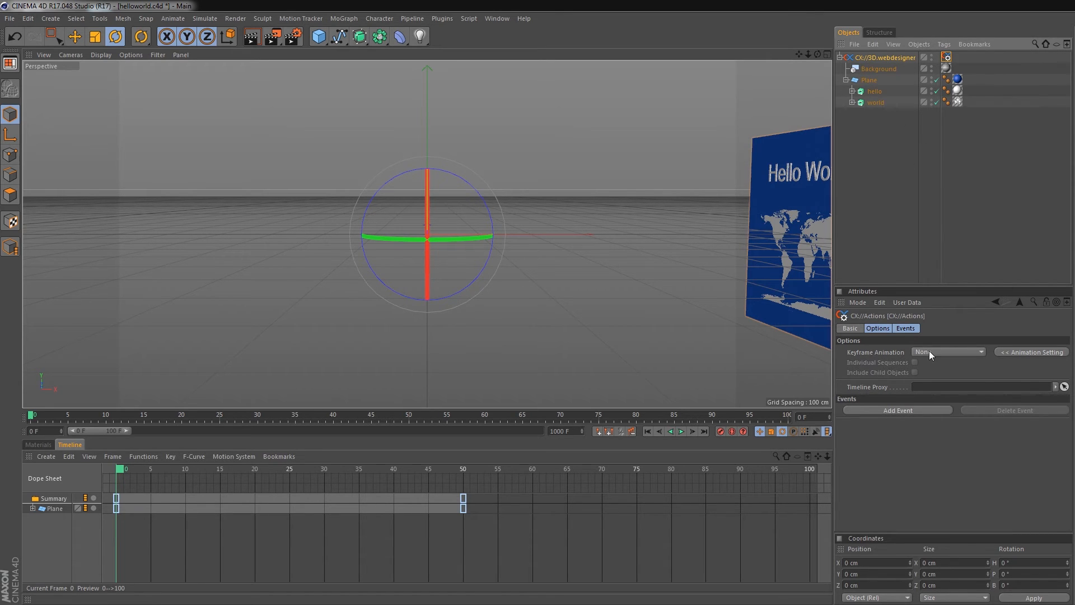
left_click(951, 353)
left_click(938, 375)
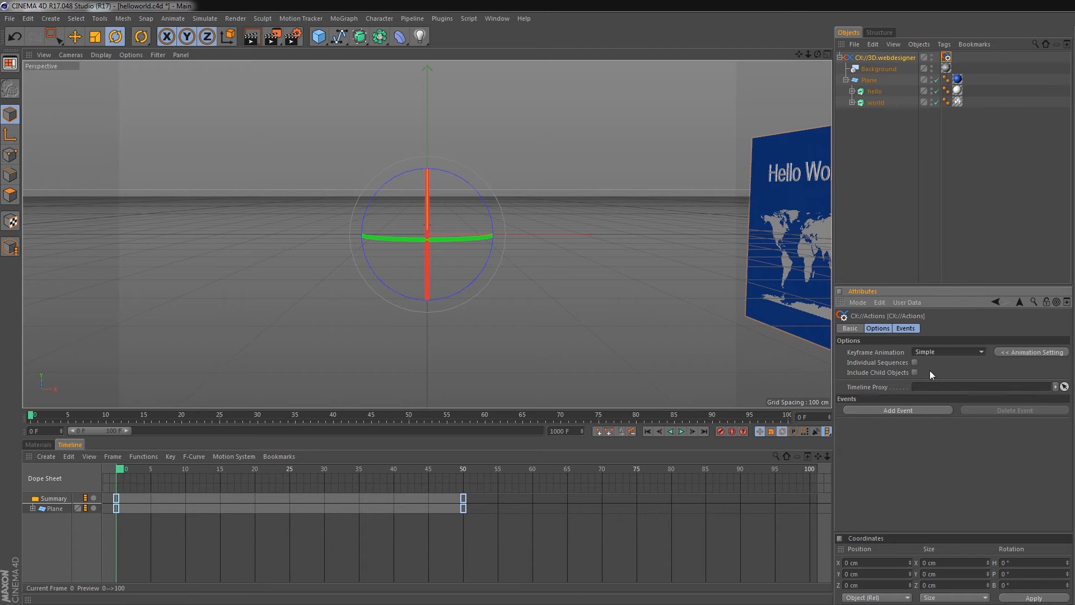
- Export the scene with its actions tag from the CX://3D.webdesigner object and watch the animation in the browser
left_click(886, 58)
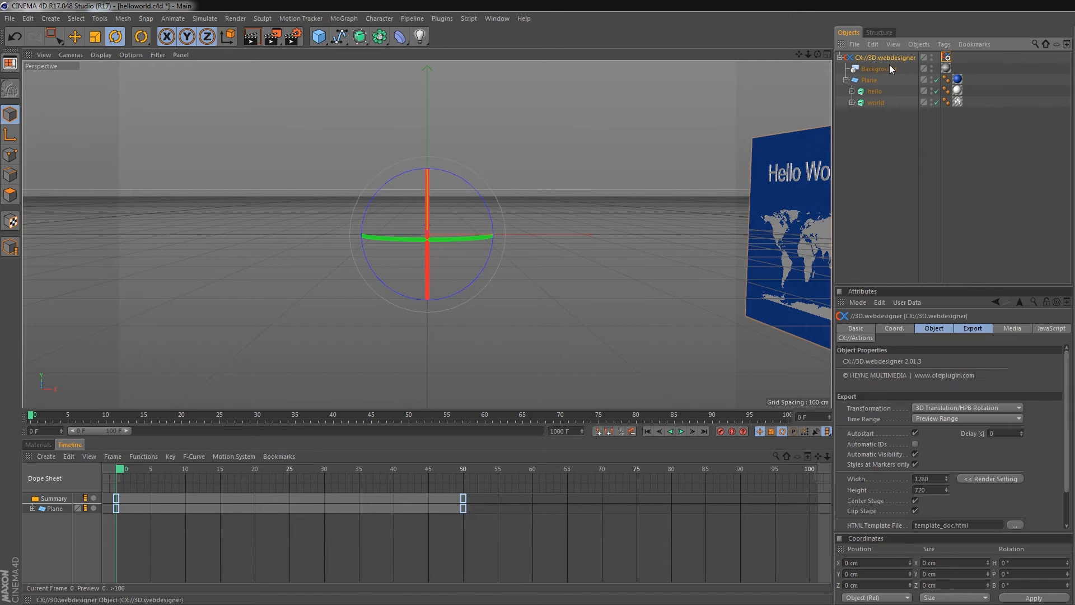
scroll(1022, 506, "down", 2)
left_click(949, 509)
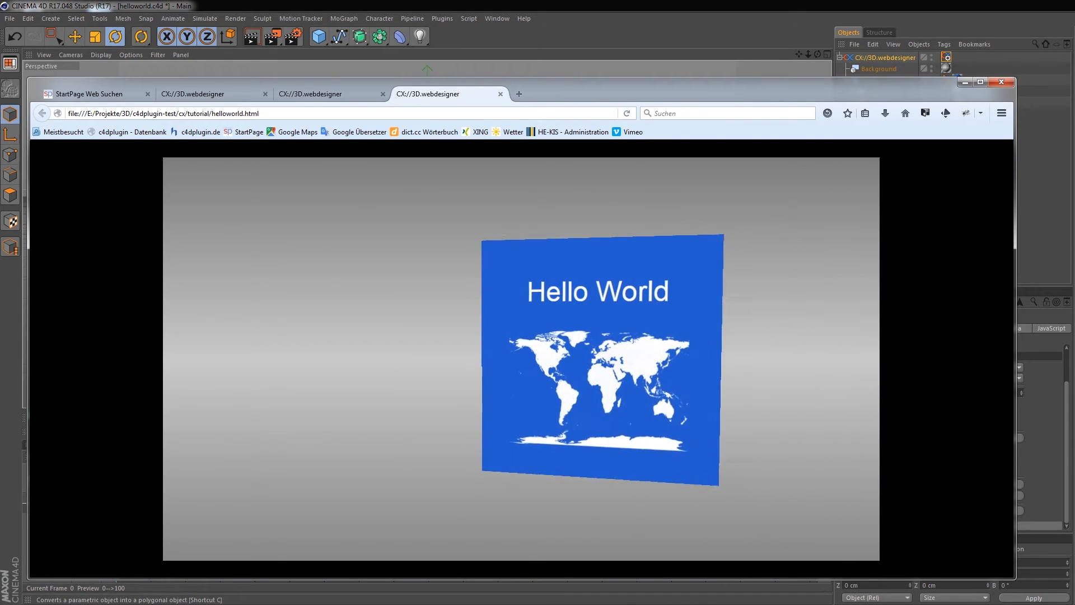
left_click(658, 6)
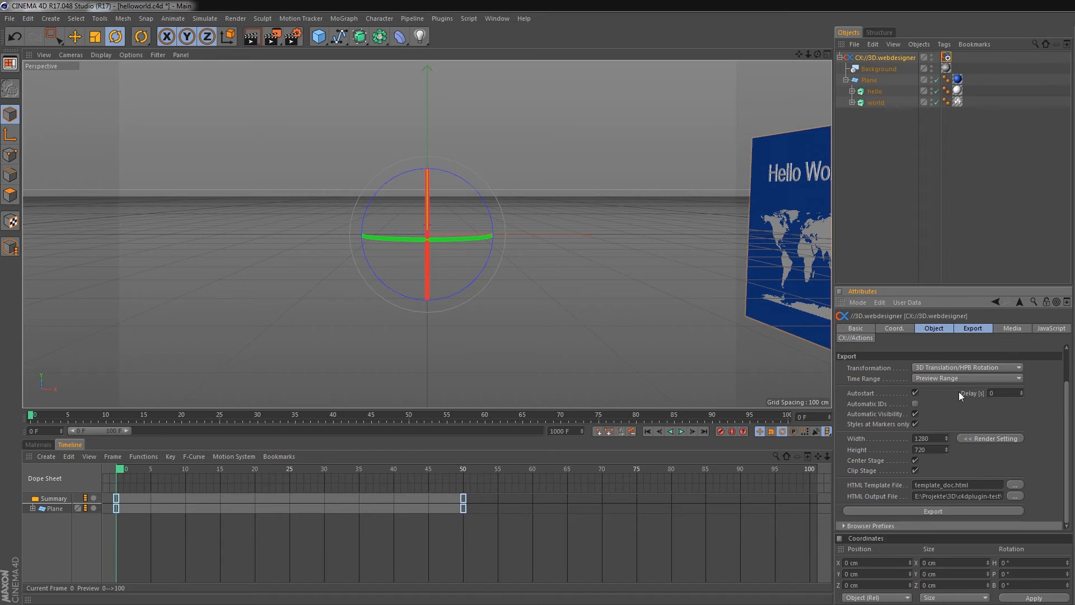
- Set the autostart delay to 1 second, export again and replay the page in the browser
left_click(992, 392)
type("1")
left_click(933, 511)
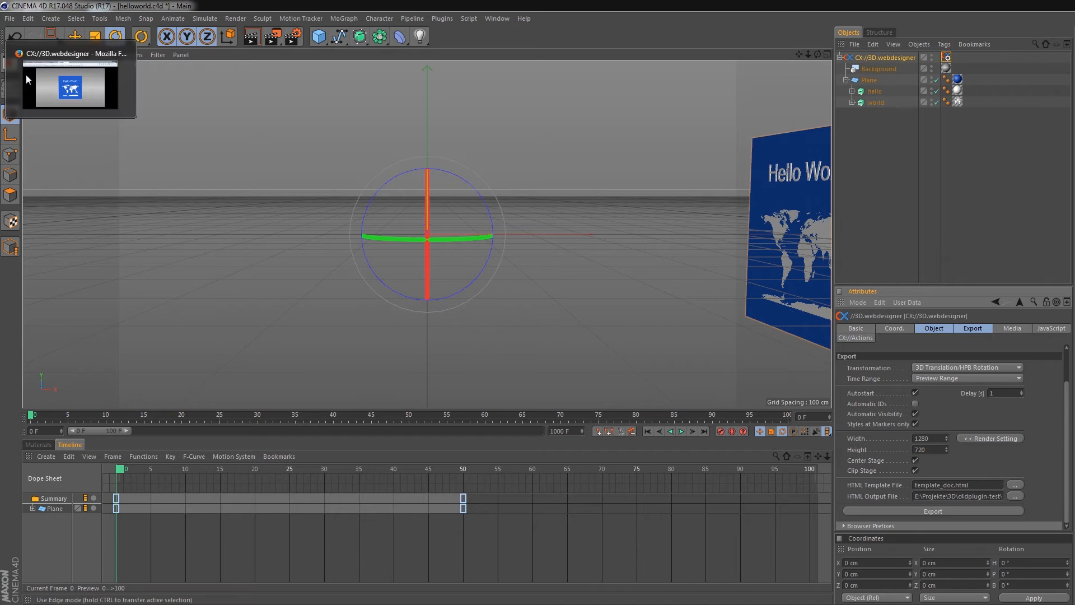
left_click(43, 77)
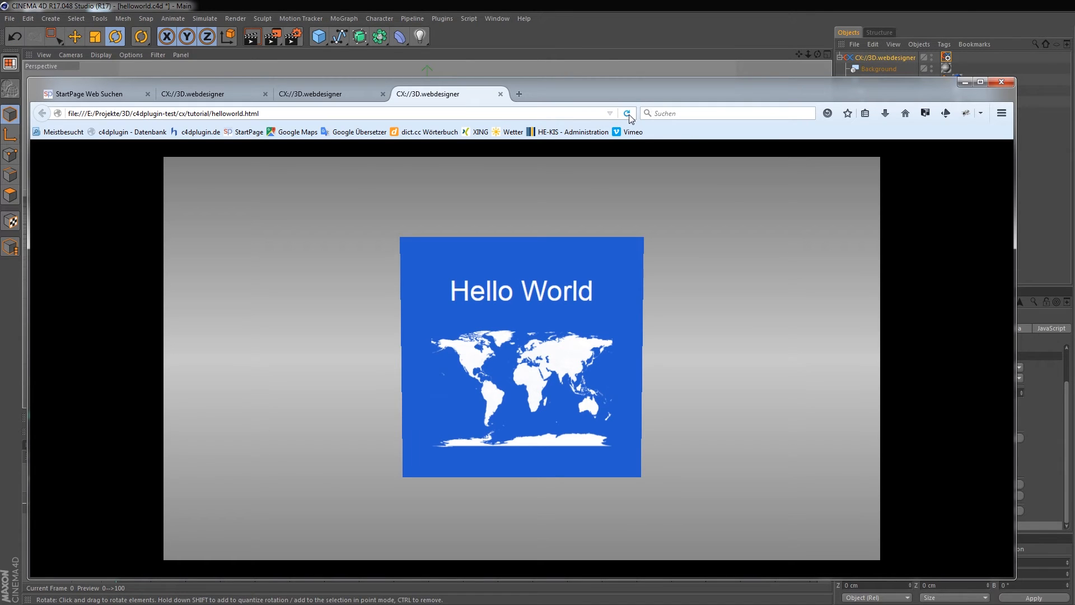
left_click(626, 113)
left_click(732, 5)
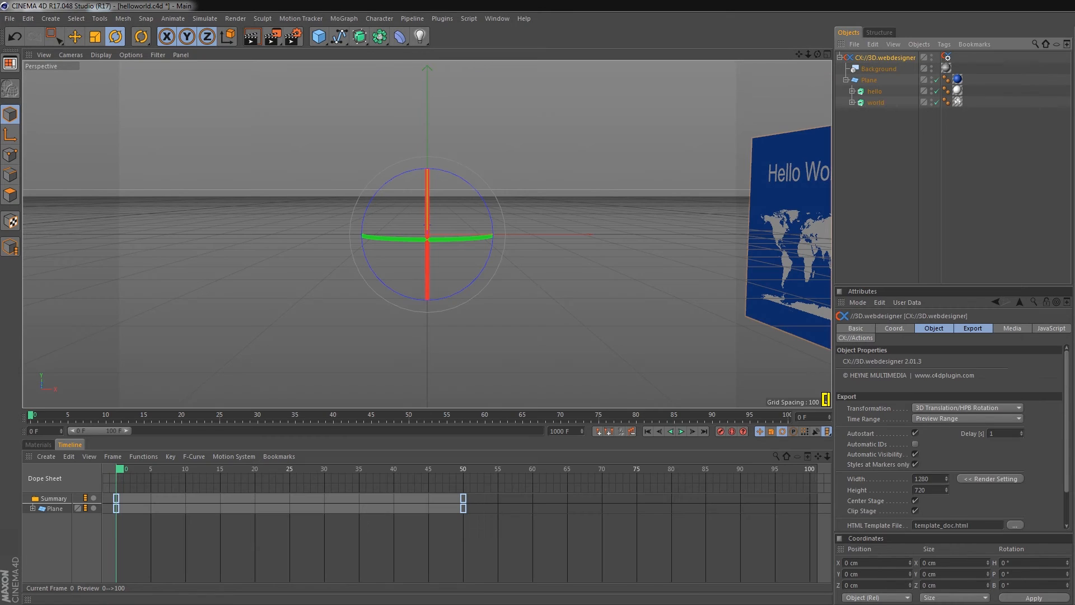
- Disable Clip Stage, export the scene and reload the page in the browser to check the unclipped background
left_click(931, 510)
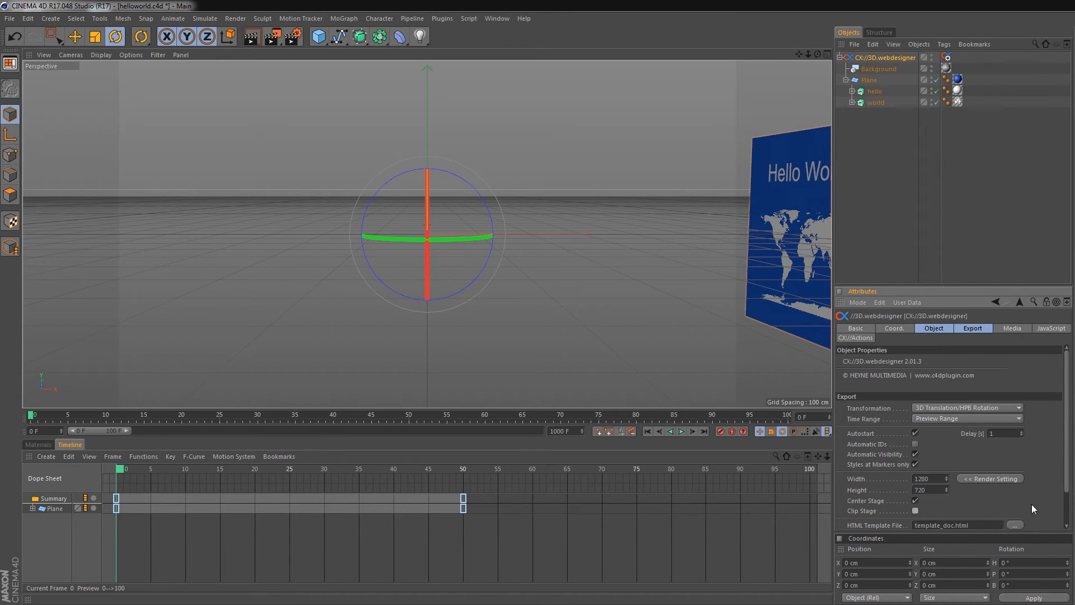
left_click_drag(980, 285, 973, 237)
left_click(925, 503)
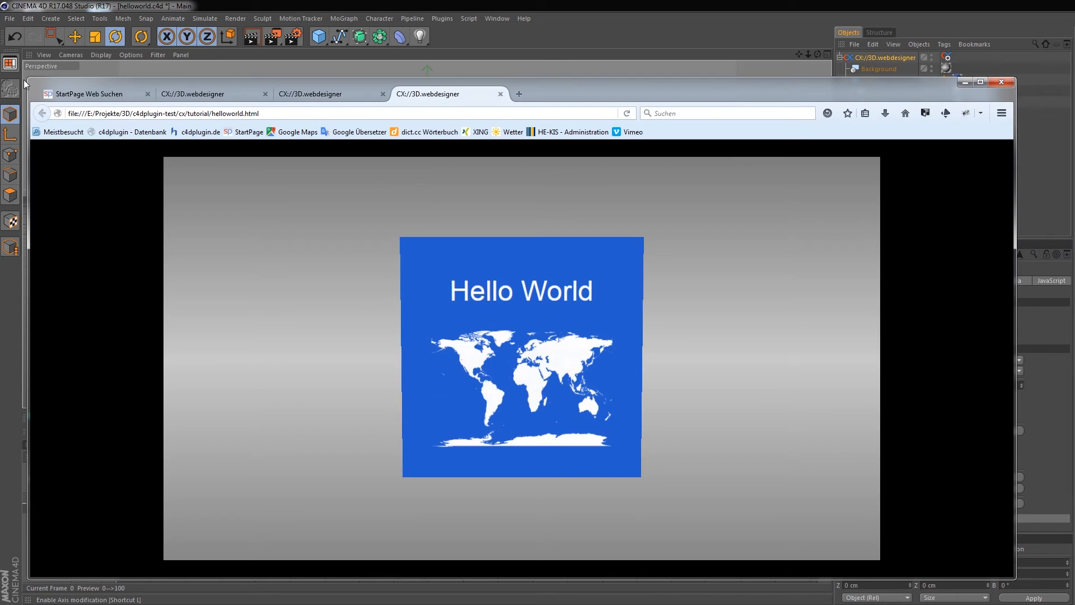
left_click(627, 113)
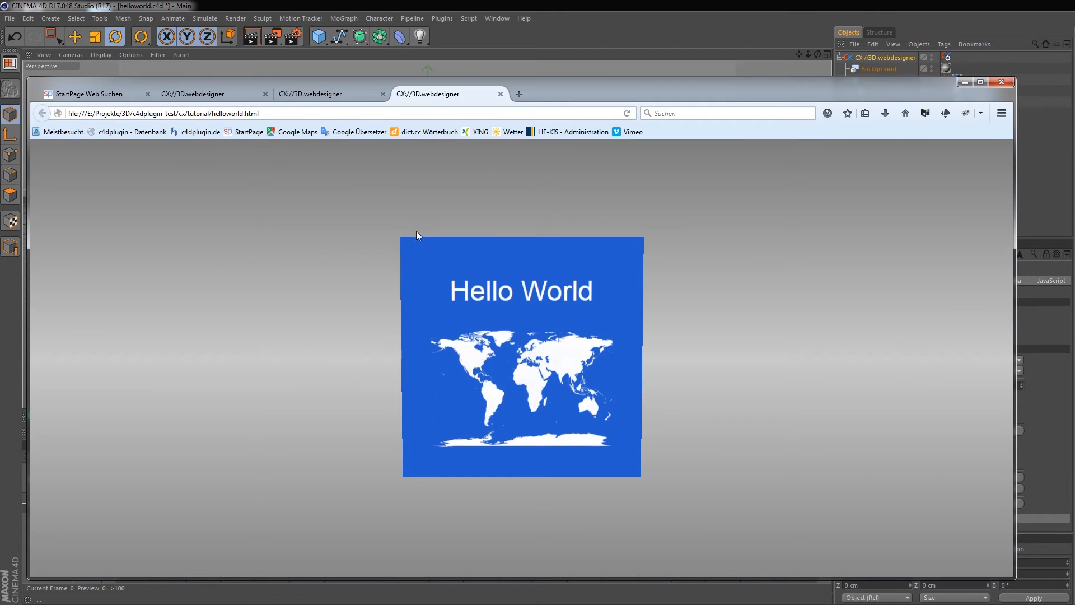
left_click(628, 114)
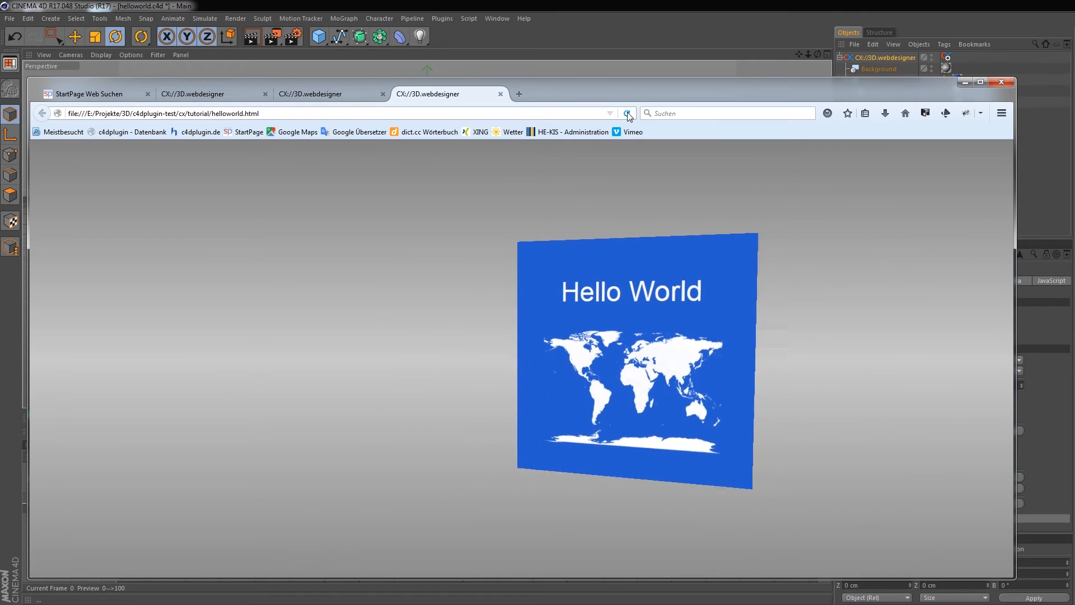
left_click(647, 11)
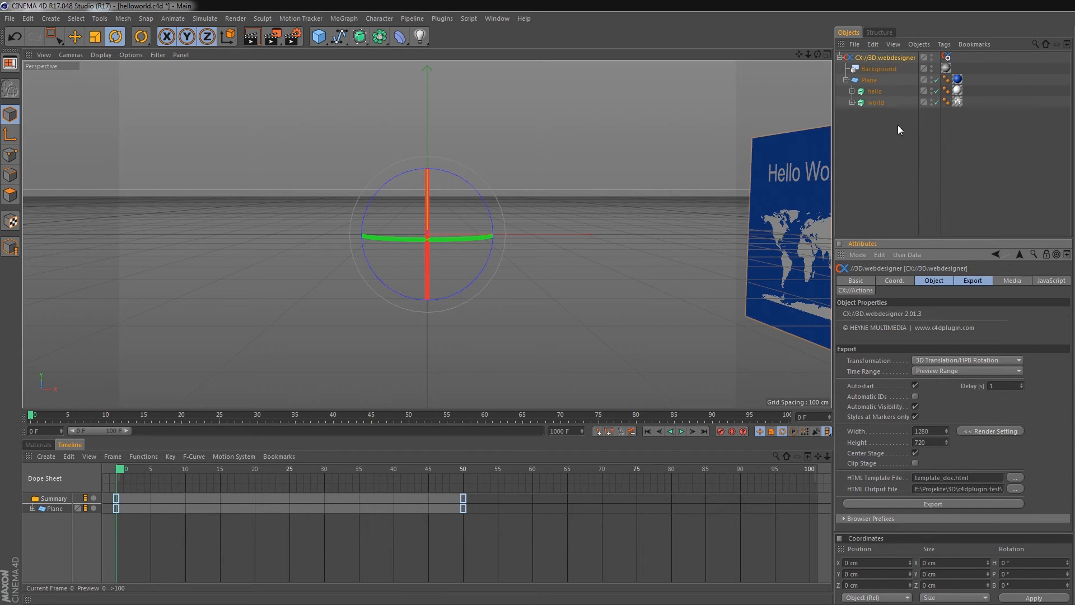
- Add a Display tag to the Plane and enable the use of its Visibility property
left_click(868, 80)
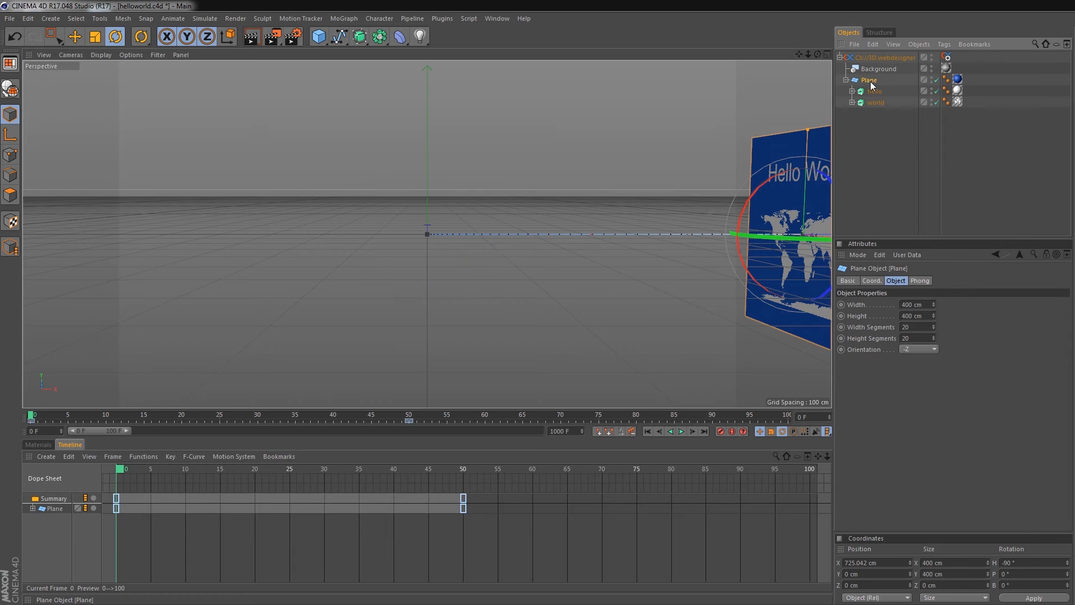
right_click(867, 83)
mouse_move(959, 89)
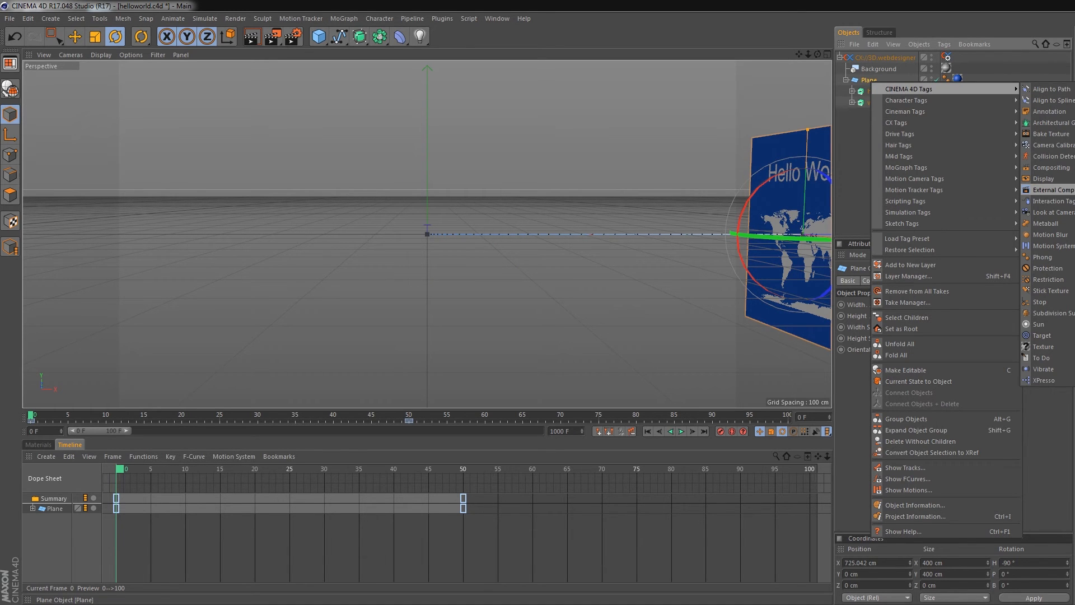
left_click(1043, 178)
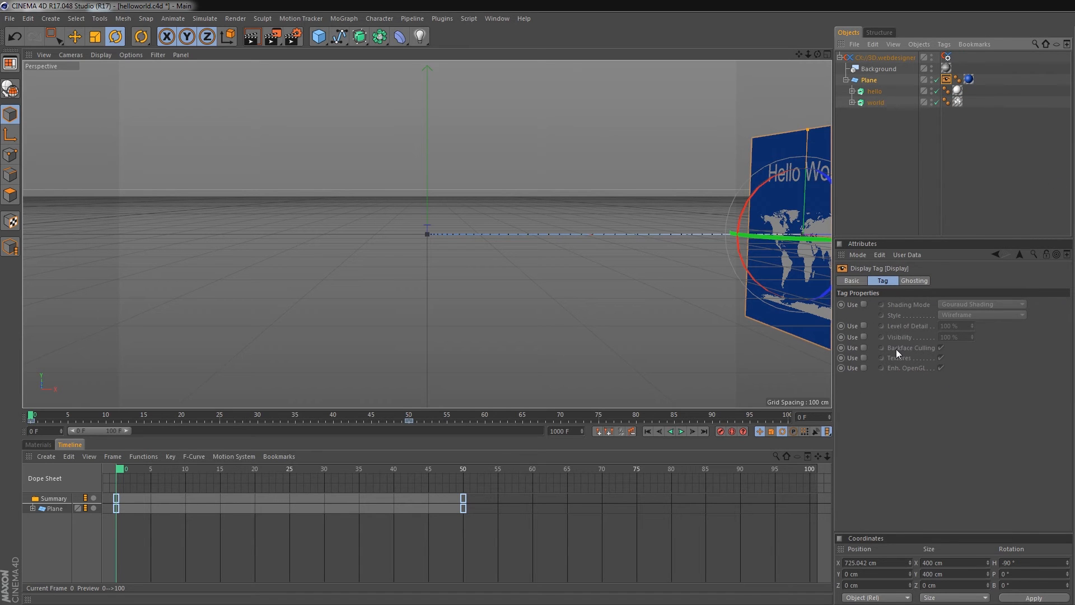
left_click(863, 336)
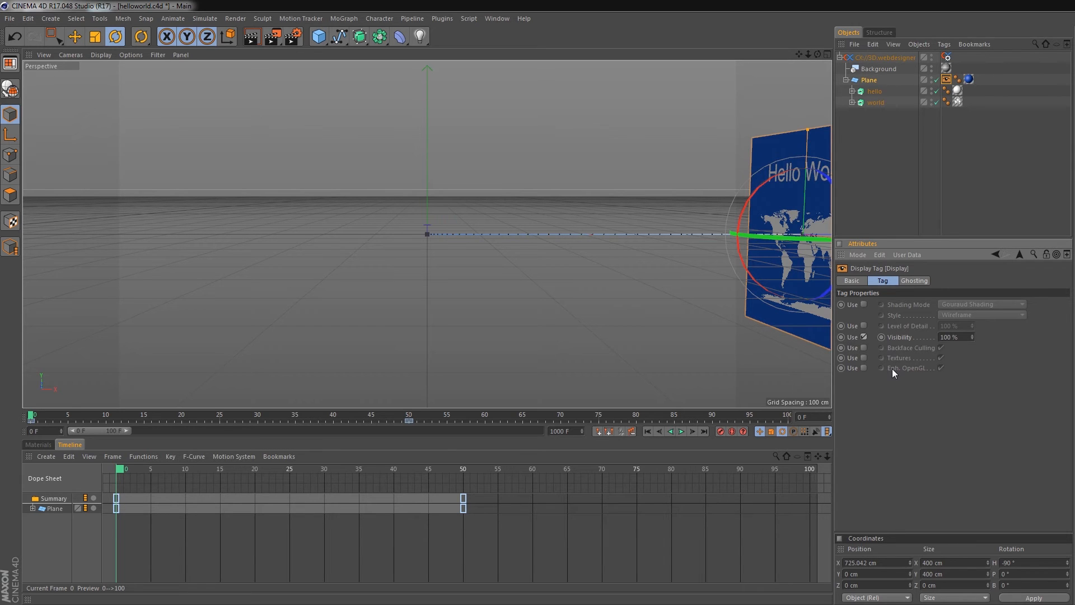
- Keyframe the Display tag's Visibility at 100 % on frame 50 and at 0 % on frame 0
left_click(463, 469)
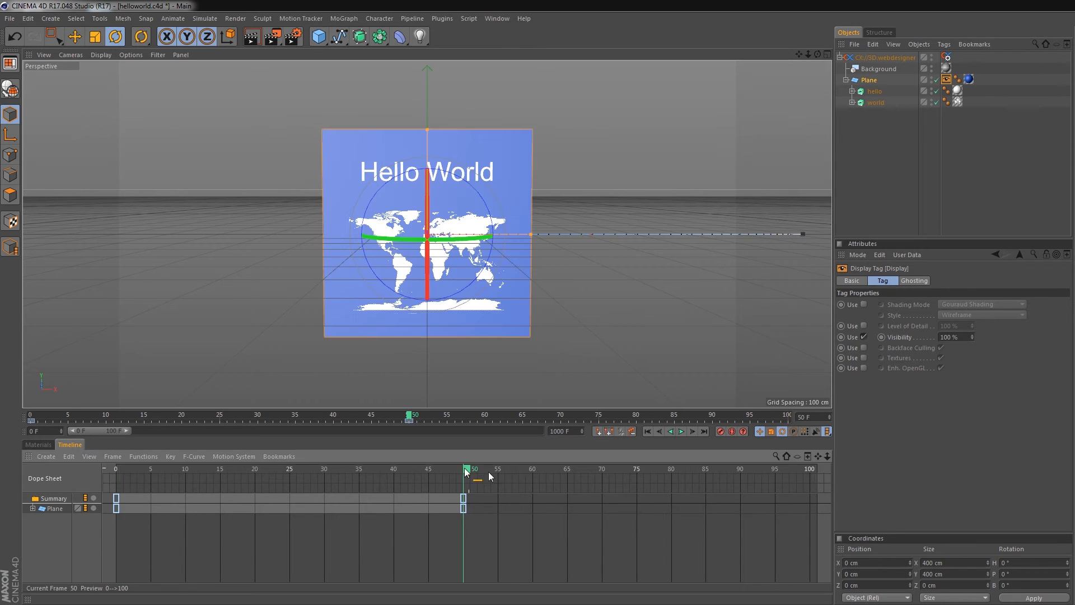
left_click(879, 337)
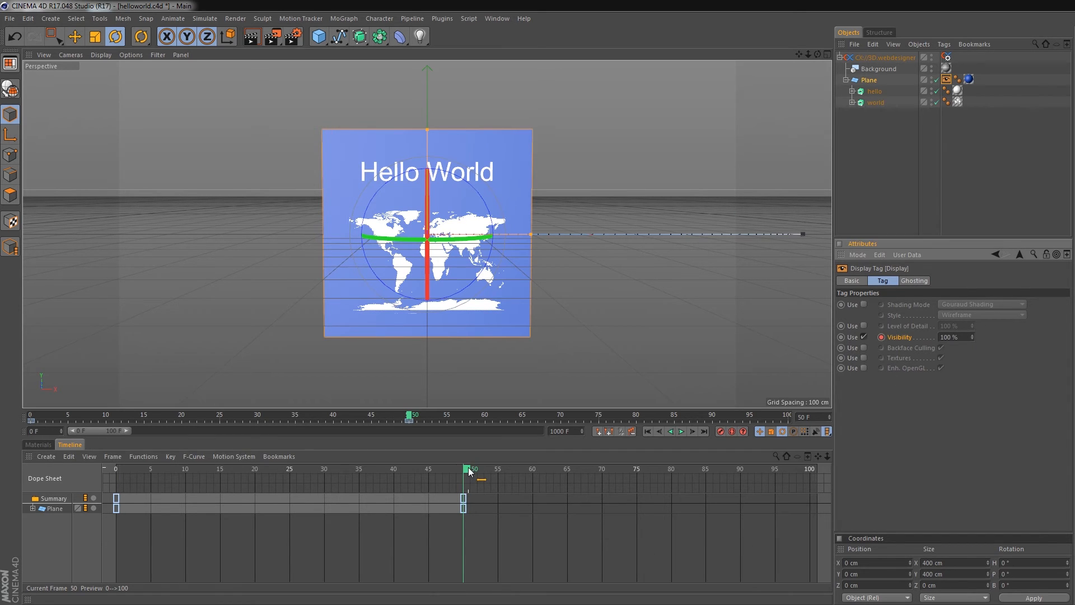
left_click_drag(468, 472, 115, 475)
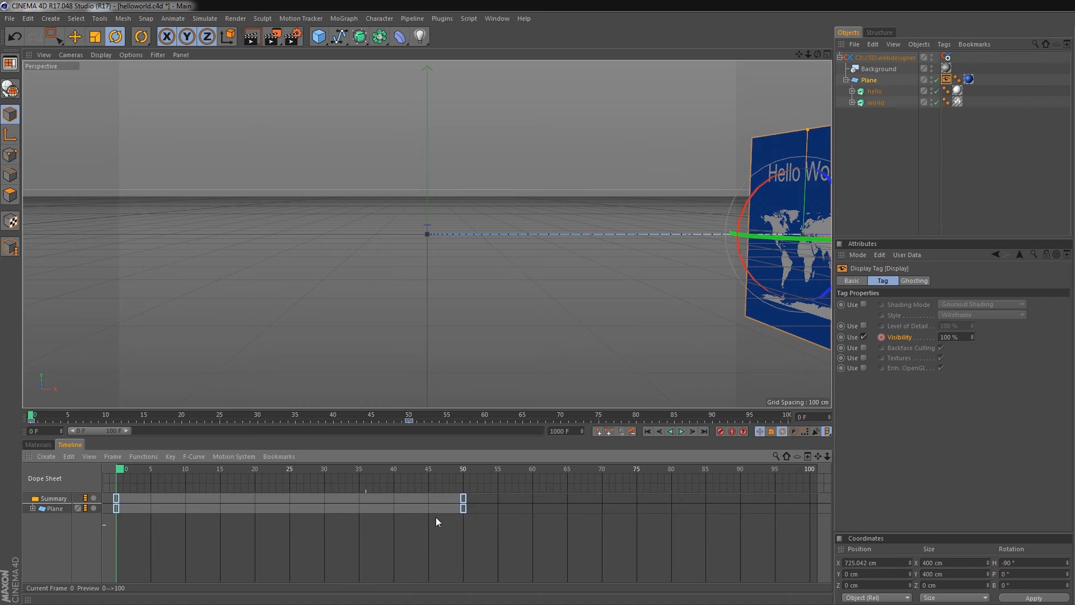
double_click(953, 337)
type("0")
left_click(896, 334)
left_click(881, 337)
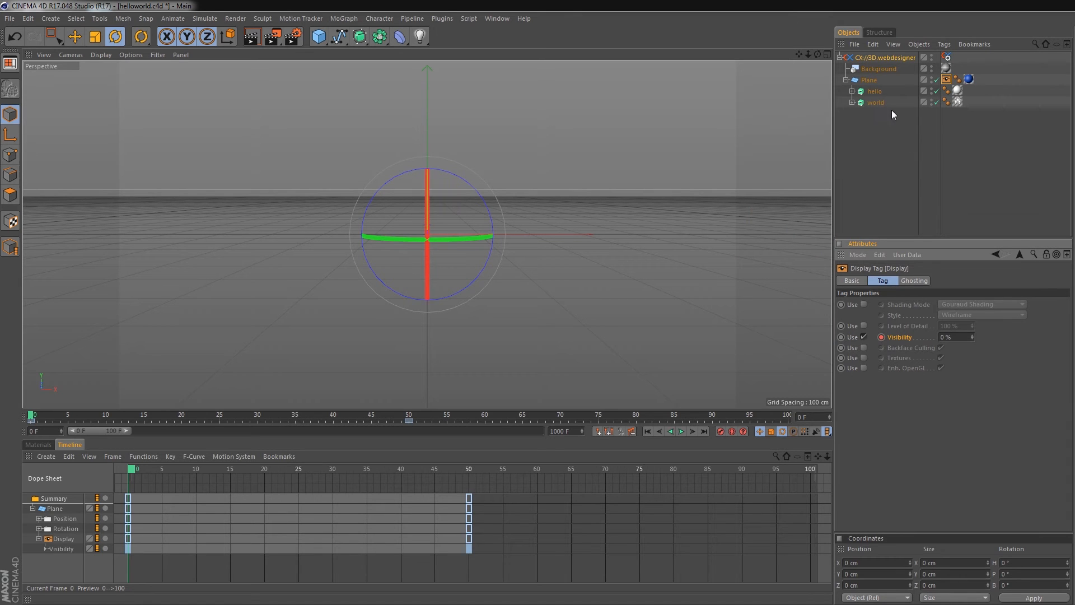
- Export the scene from the CX://3D.webdesigner object and reload helloworld.html in the browser to check the fade-in
left_click(879, 58)
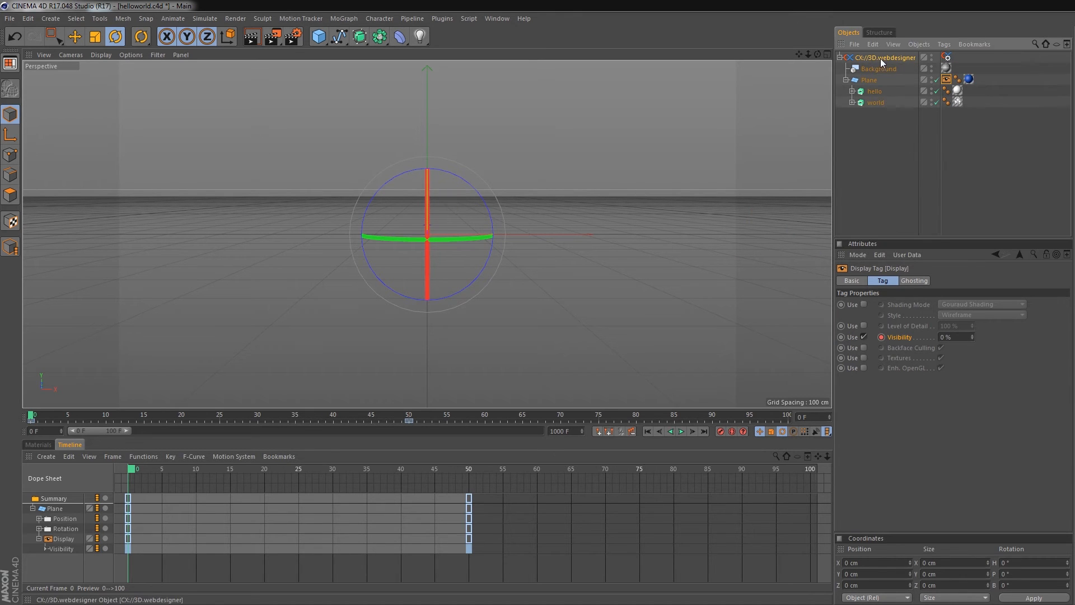
left_click(977, 505)
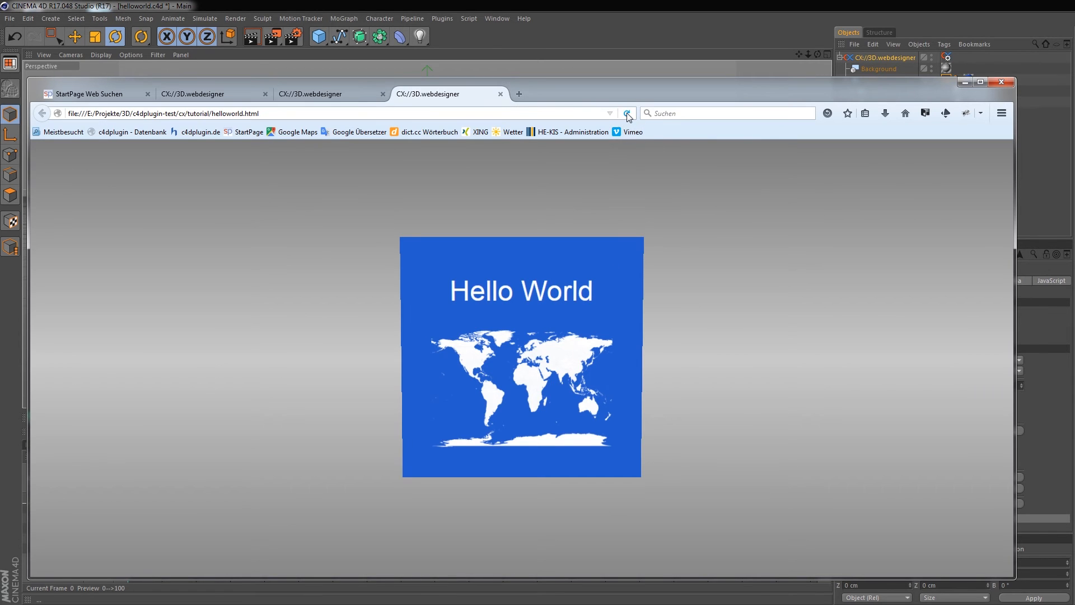
left_click(627, 113)
left_click(627, 112)
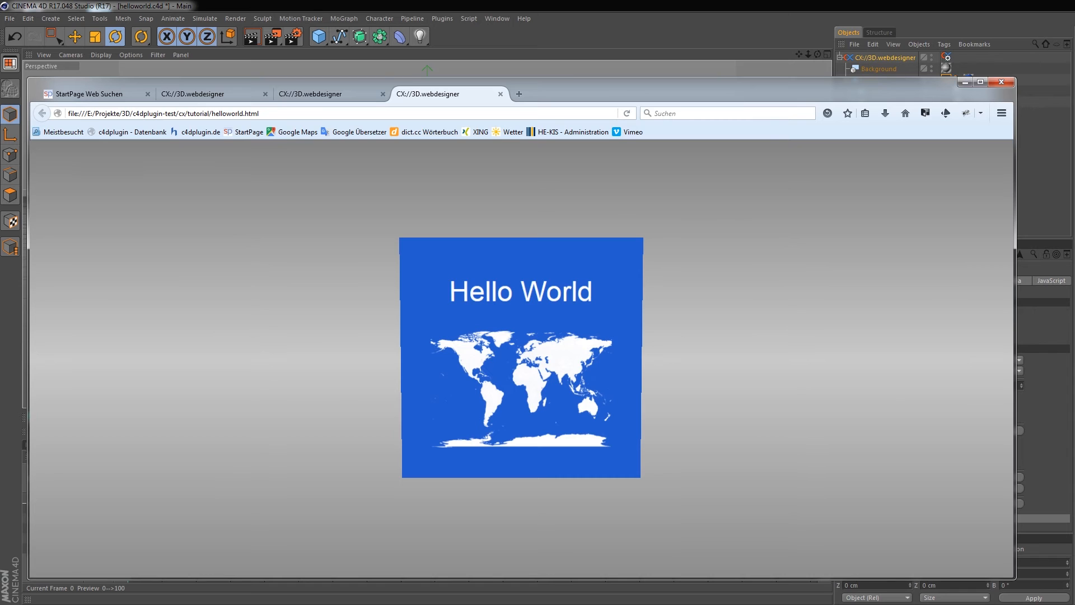
left_click(519, 5)
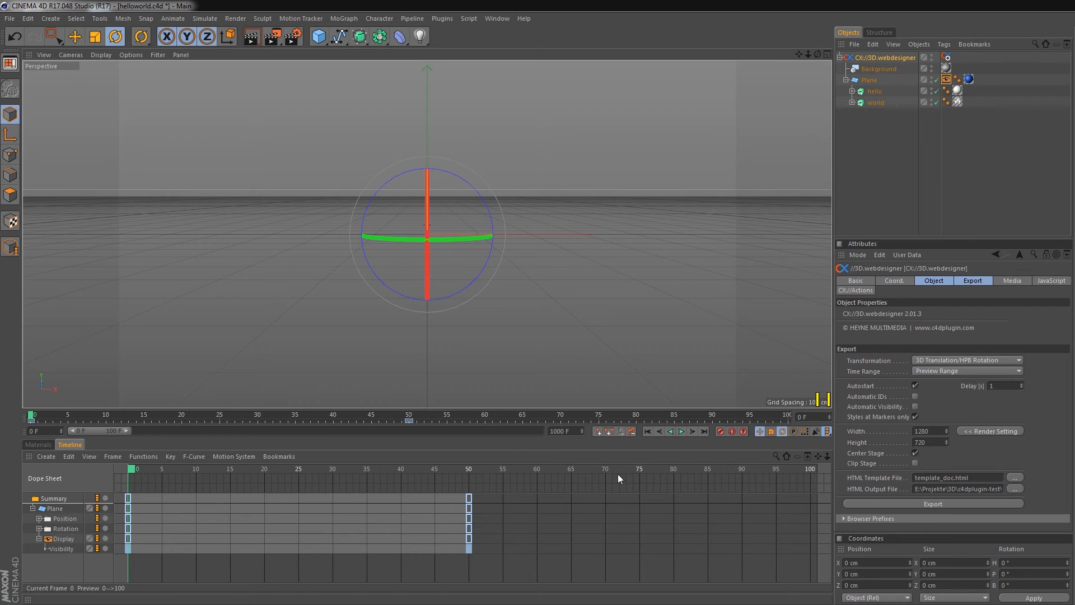
- At frame 75, tilt the Plane flat by setting its P rotation to -90°
left_click(865, 80)
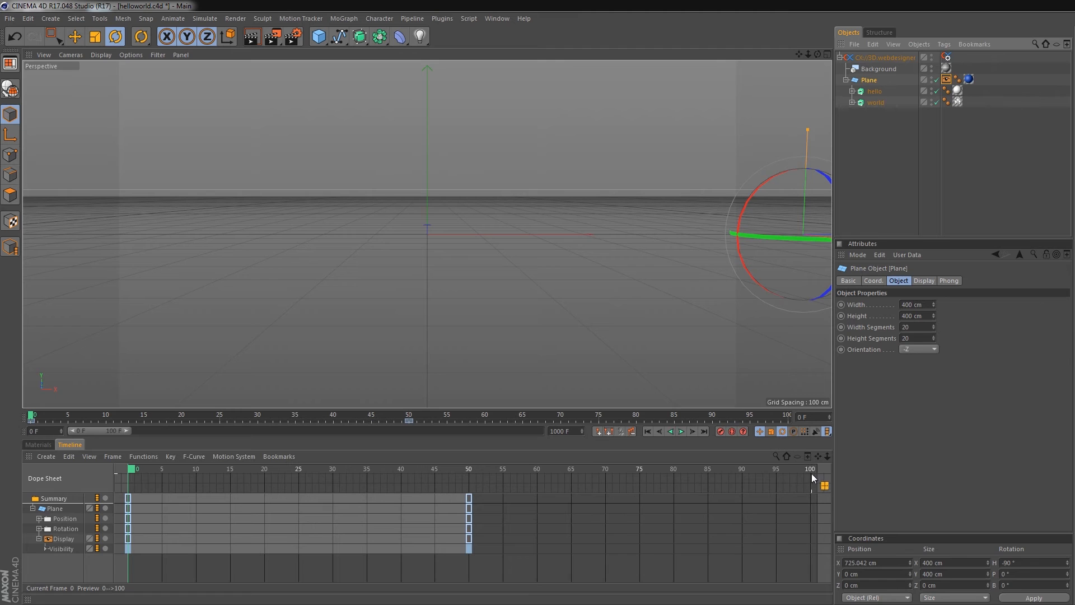
left_click(640, 469)
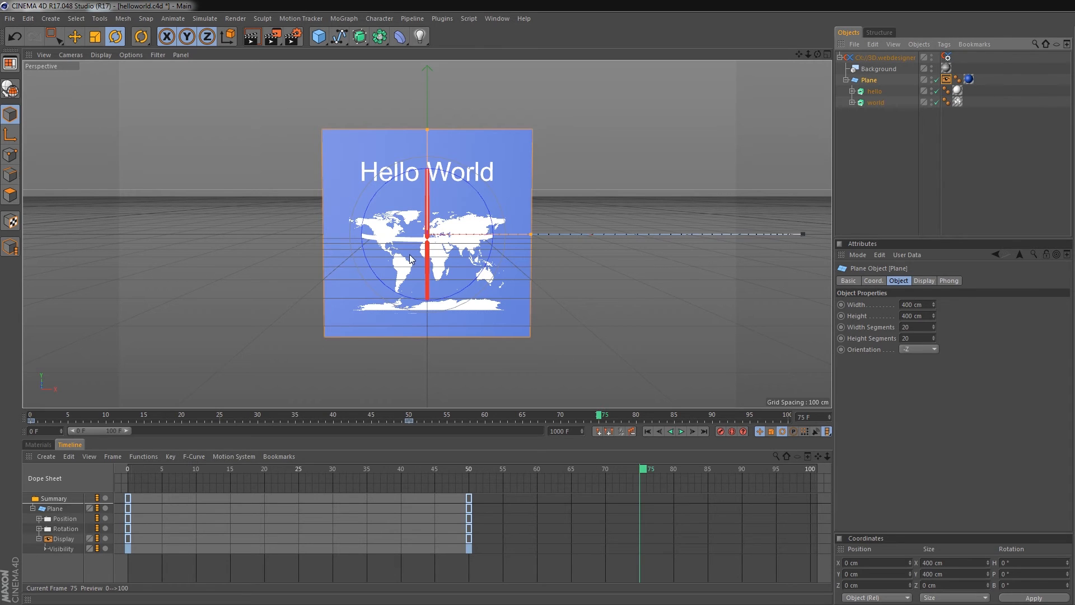
left_click_drag(426, 225, 434, 151)
left_click_drag(1014, 574, 1006, 573)
type("0")
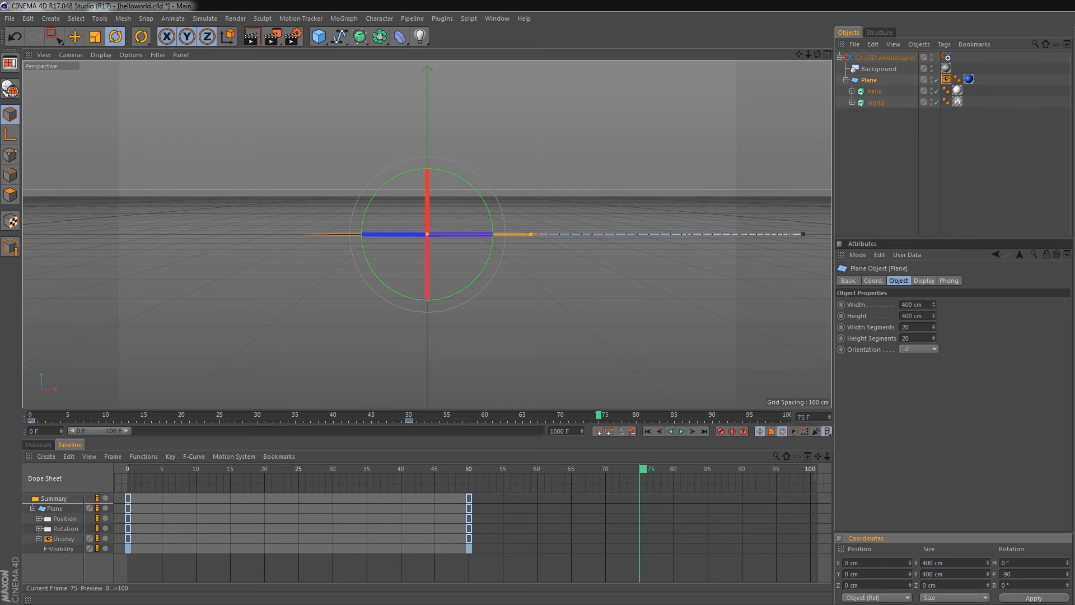
key("Return")
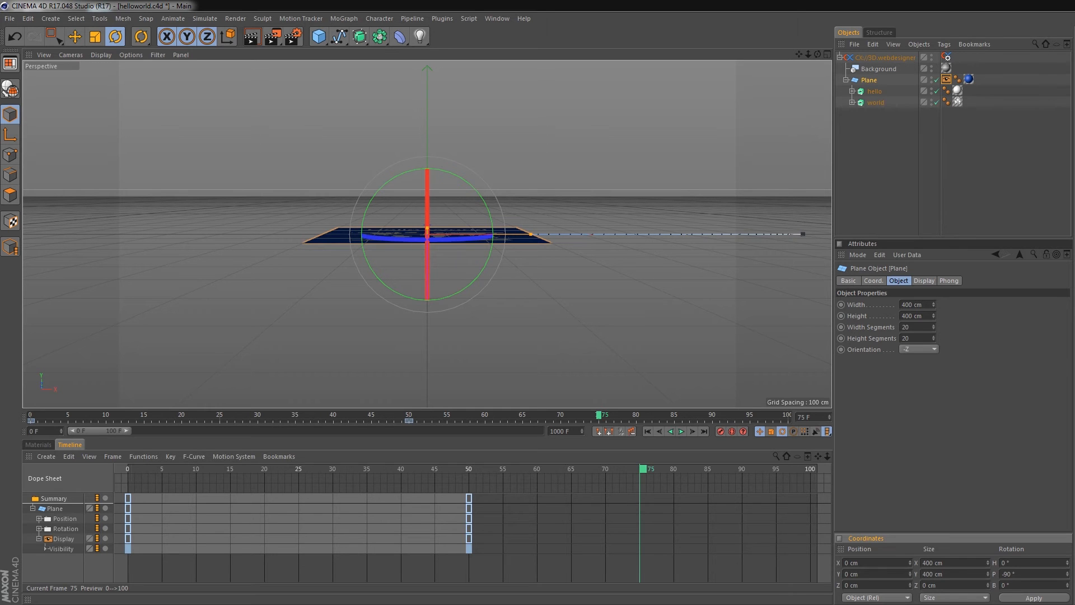
- Move the tilted Plane backwards in the Top view to a Z position of about 1175 cm
left_click(75, 36)
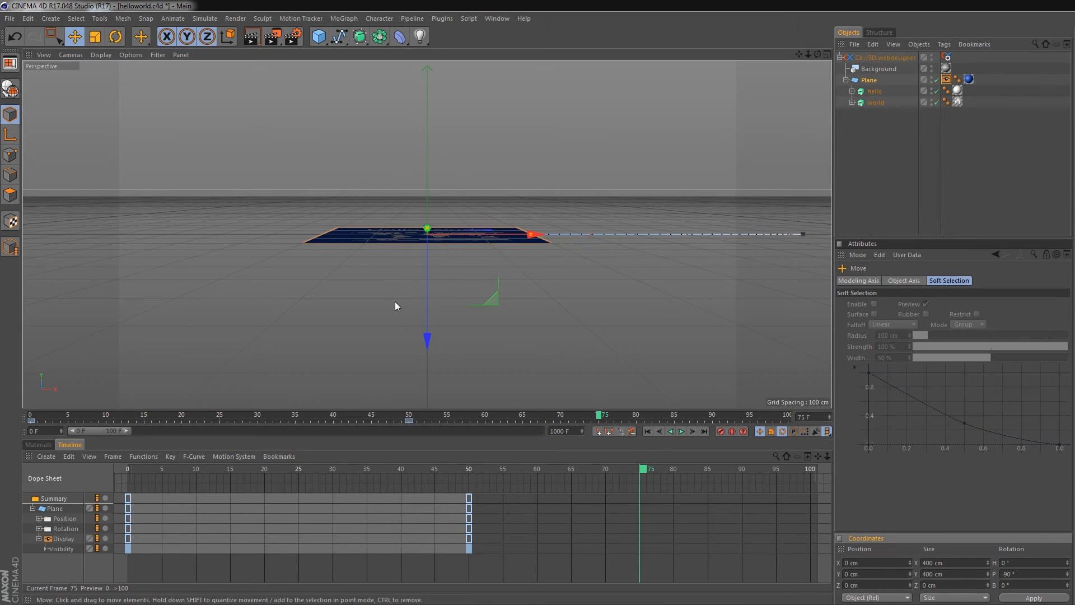
left_click(828, 55)
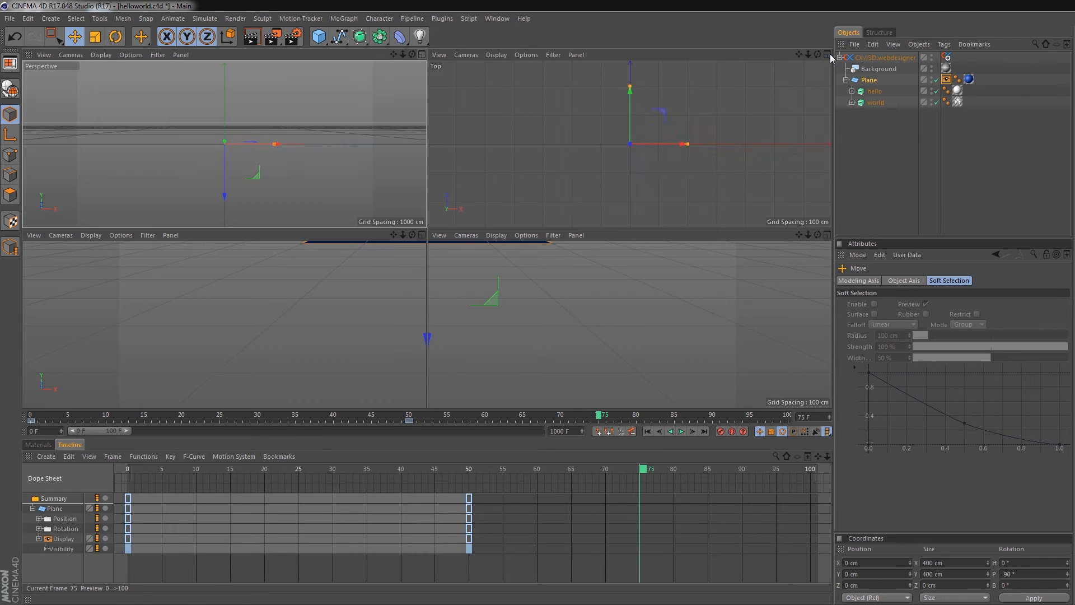
left_click_drag(809, 55, 669, 97)
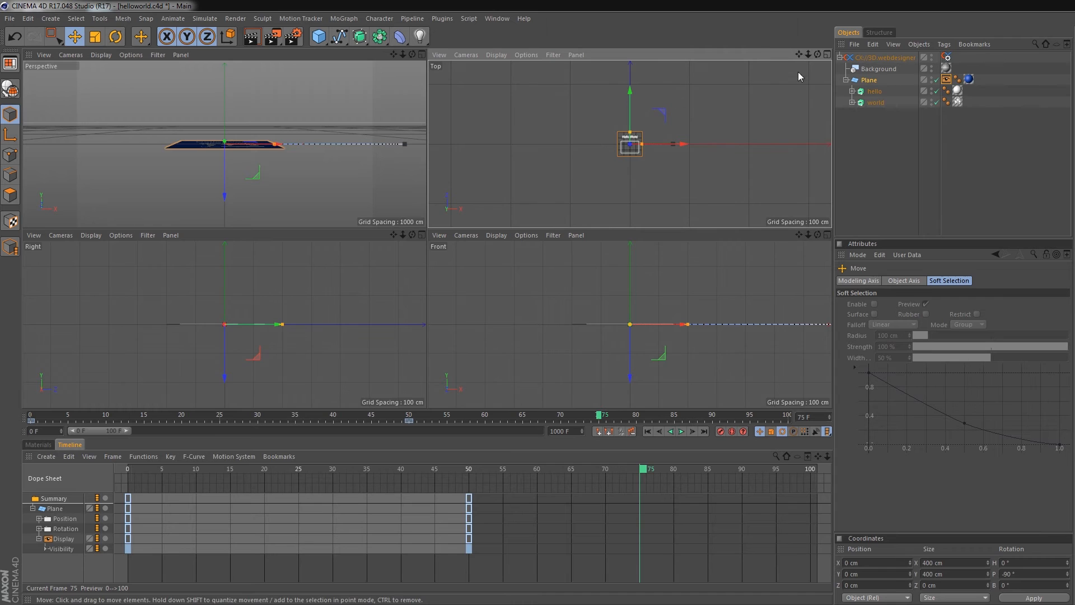
left_click(869, 80)
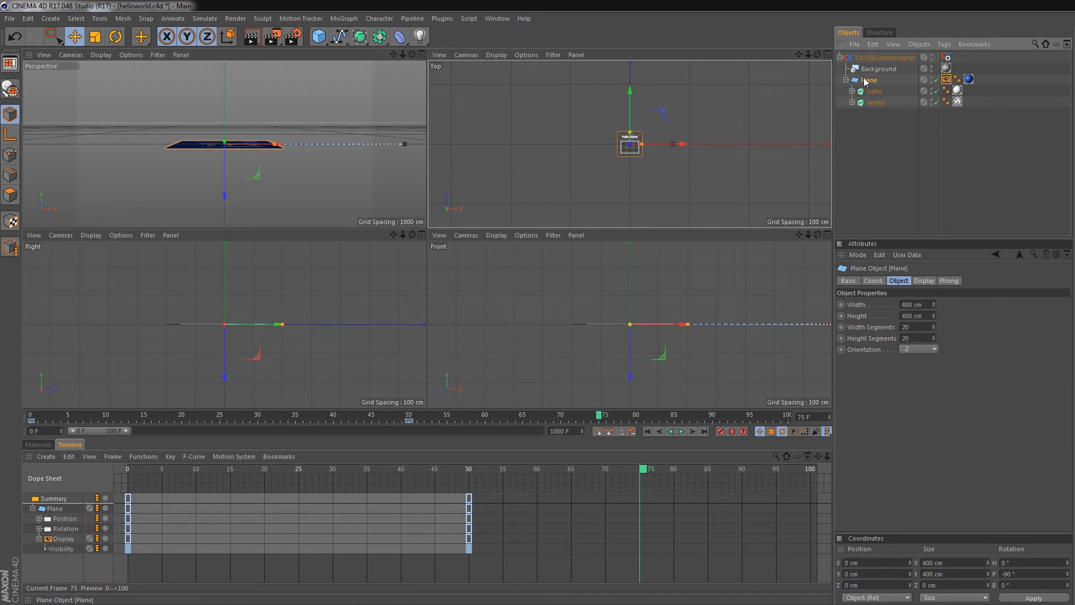
mouse_move(629, 89)
left_mouse_down()
mouse_move(630, 38)
mouse_move(631, 94)
left_mouse_up()
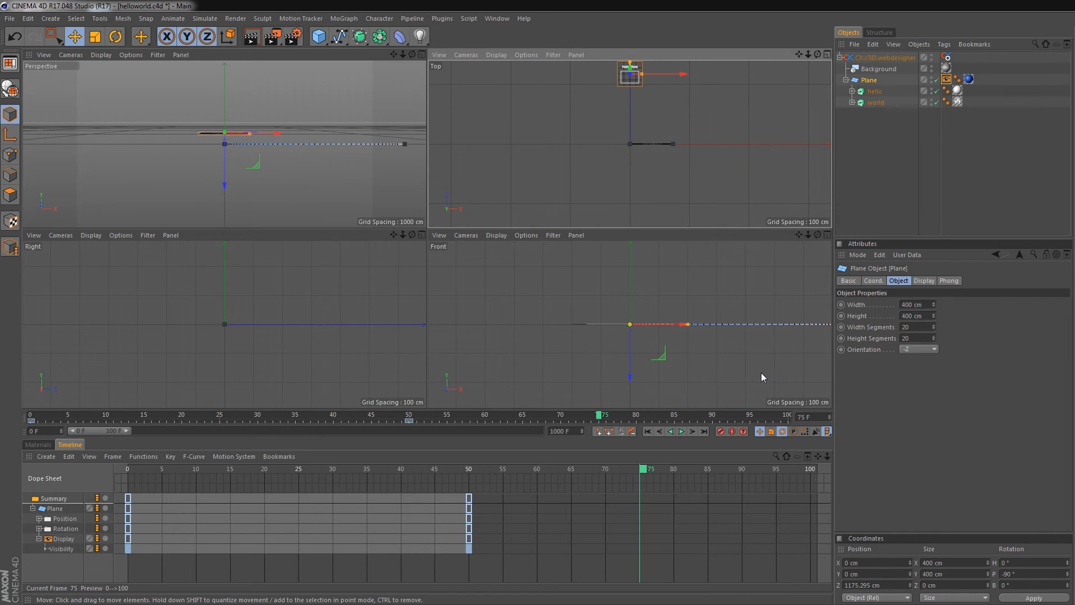
- Record the Plane's position and rotation at frame 75 and copy the 0 % Visibility key from frame 0 to frame 75
left_click(720, 431)
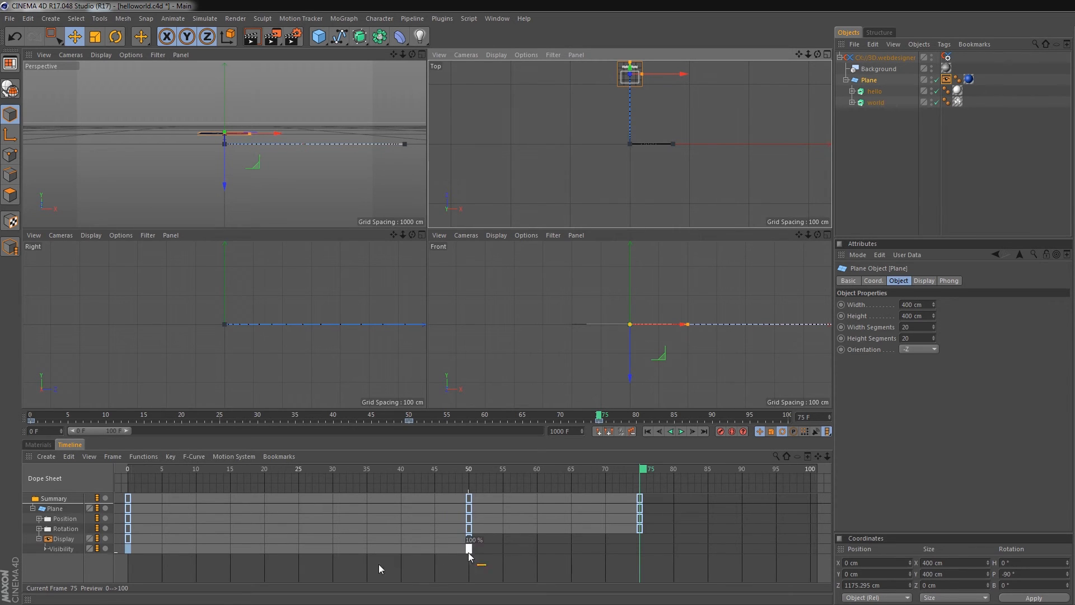
left_click(128, 548)
left_click_drag(128, 550, 638, 552, "ctrl")
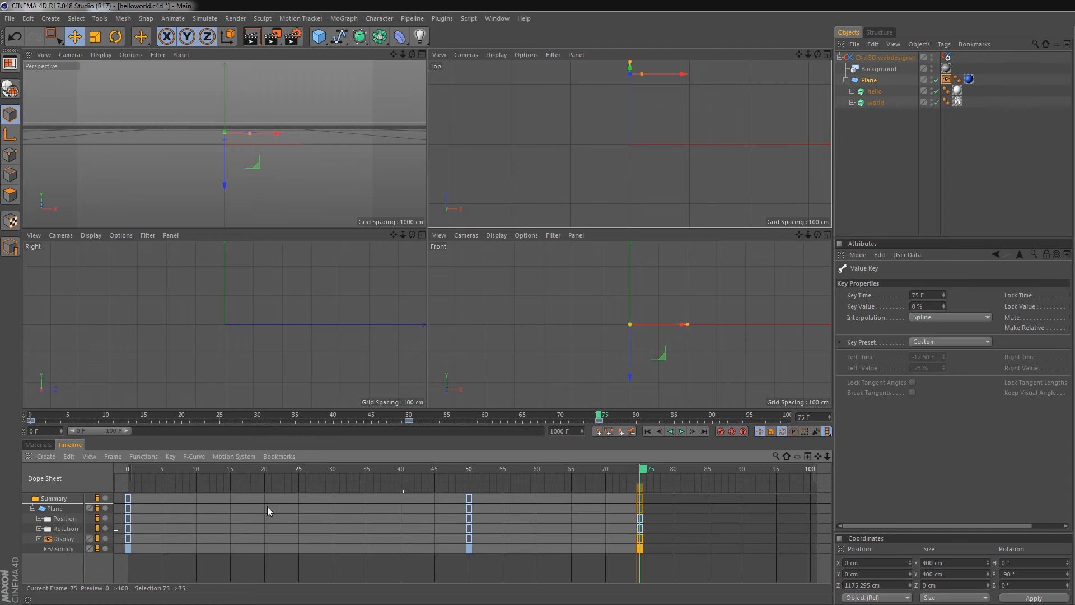
- Play the animation from frame 0 in the full Perspective view, then stop it and return to the start
left_click(126, 465)
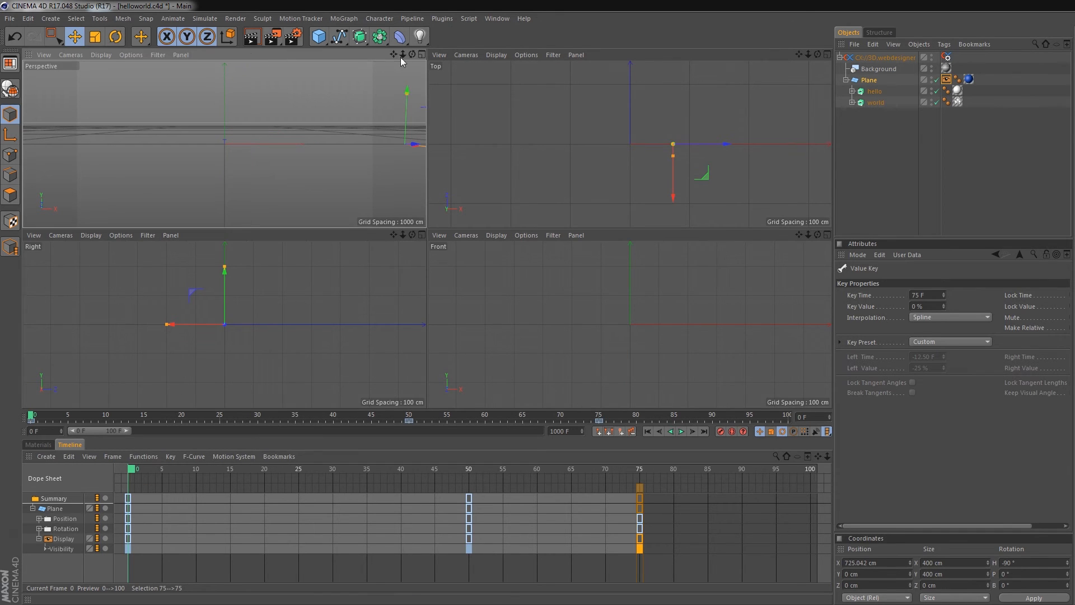
left_click(422, 55)
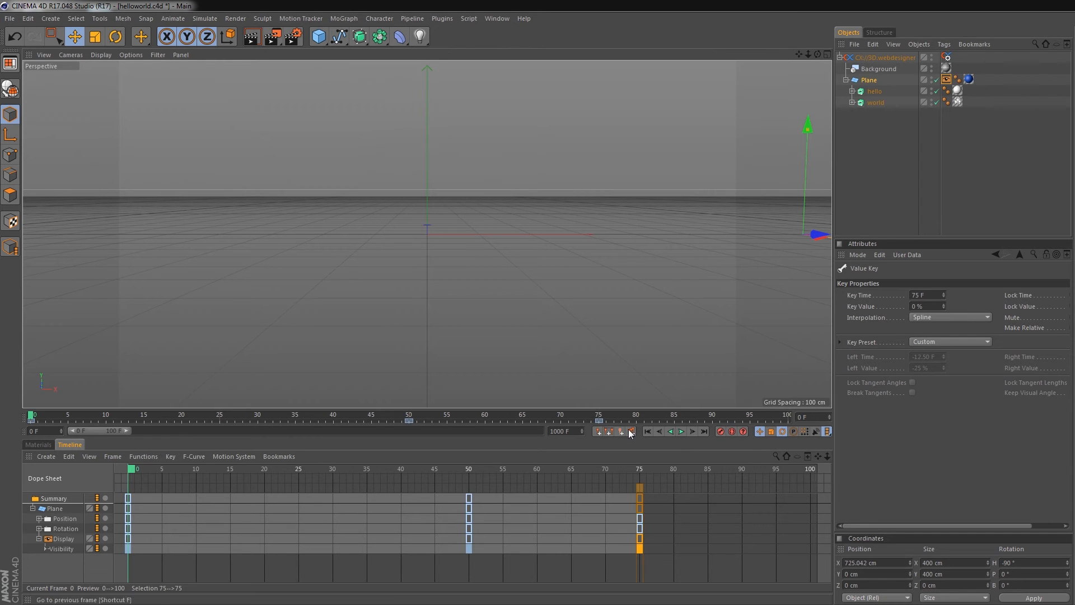
left_click(681, 431)
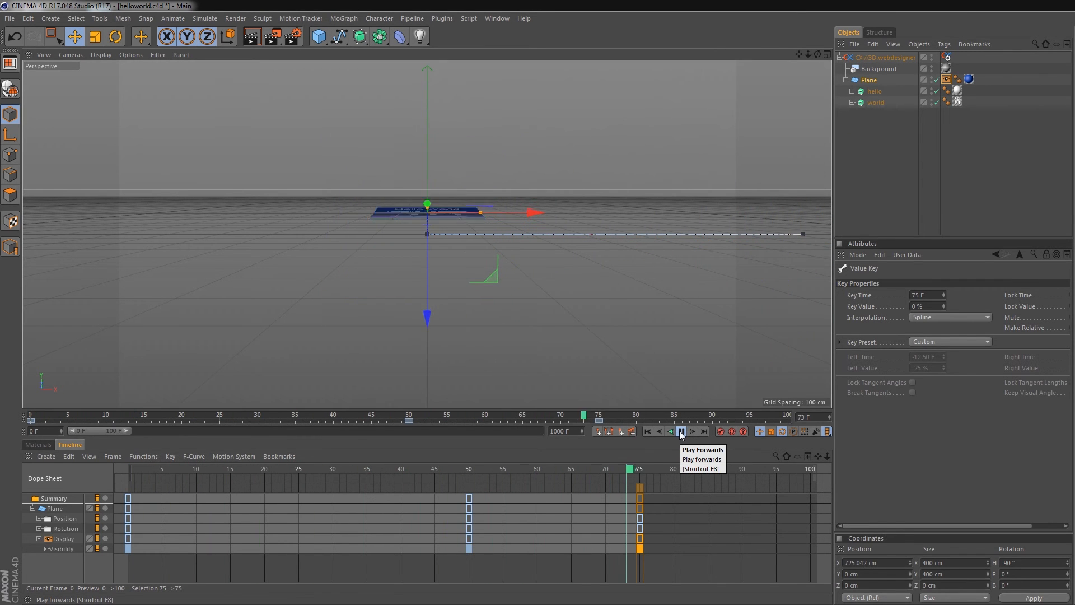
left_click(682, 431)
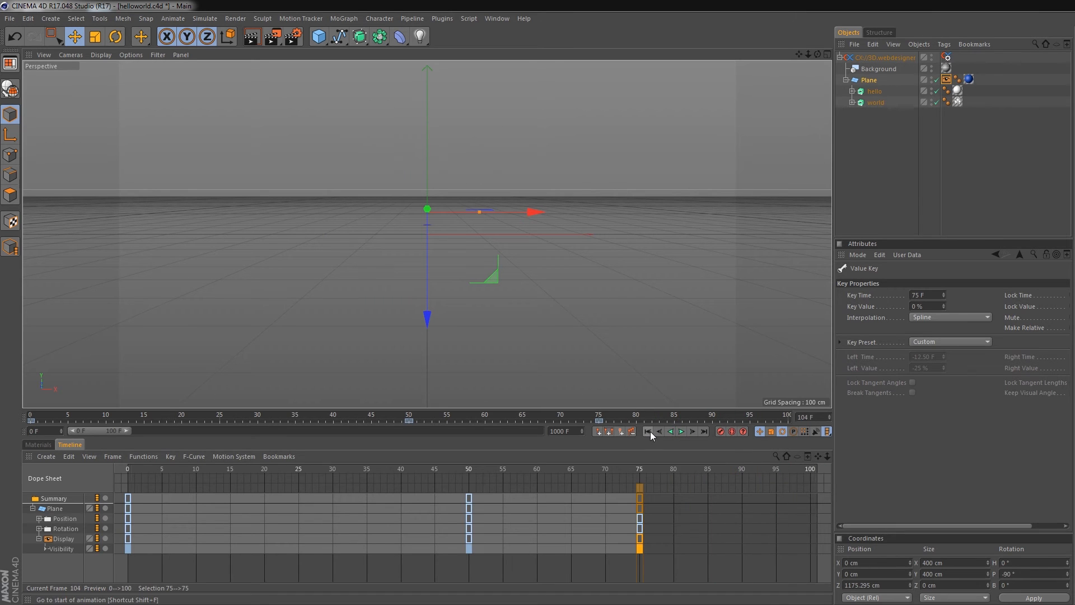
left_click(647, 431)
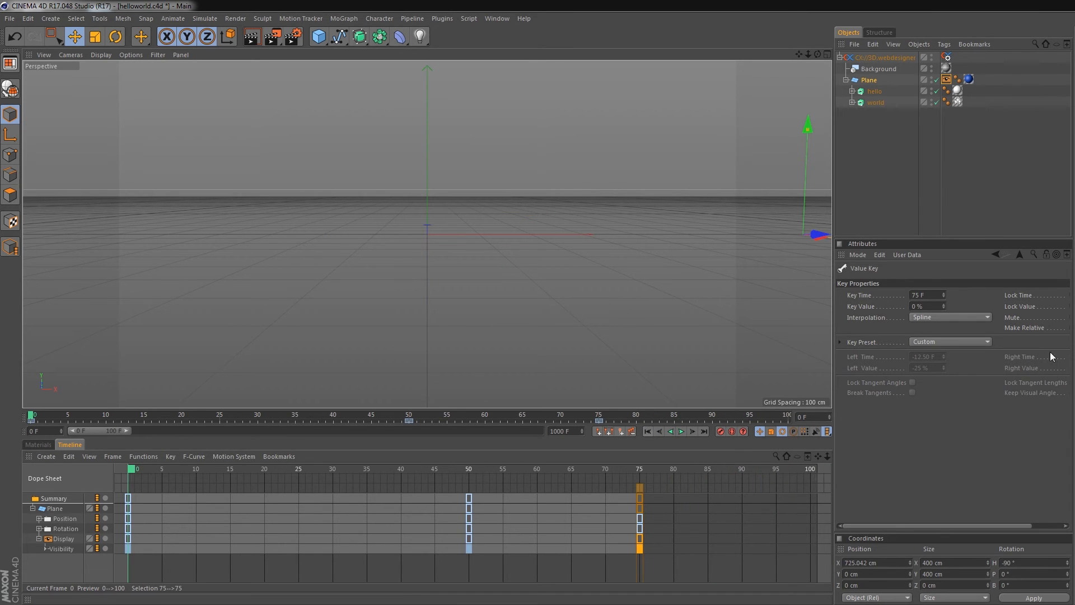
- Export the extended animation from the CX://3D.webdesigner object and reload the page in the browser to watch it
left_click(885, 58)
left_click(901, 504)
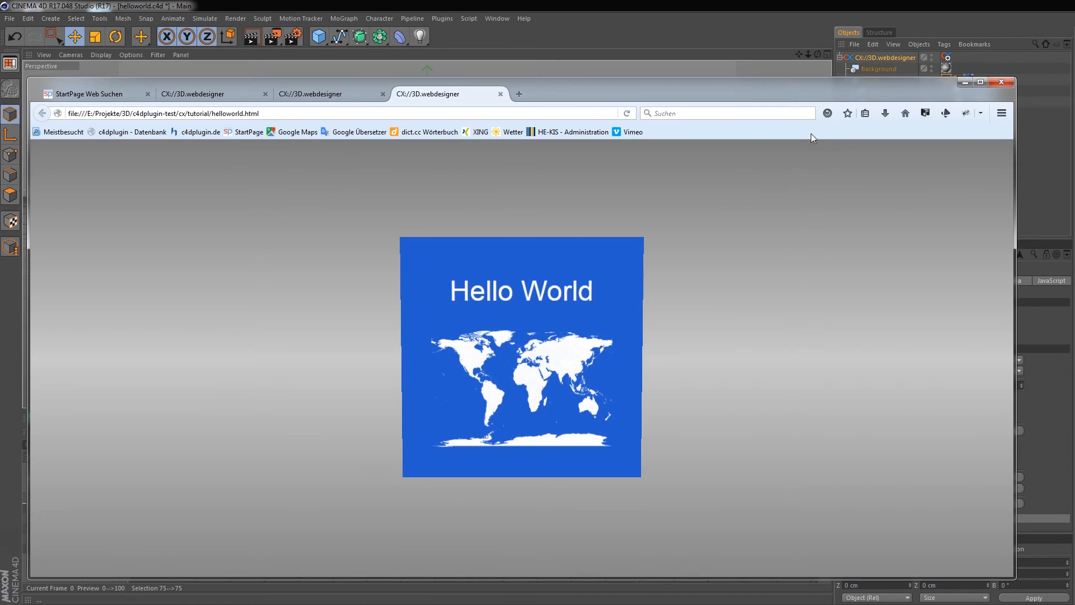
left_click(628, 113)
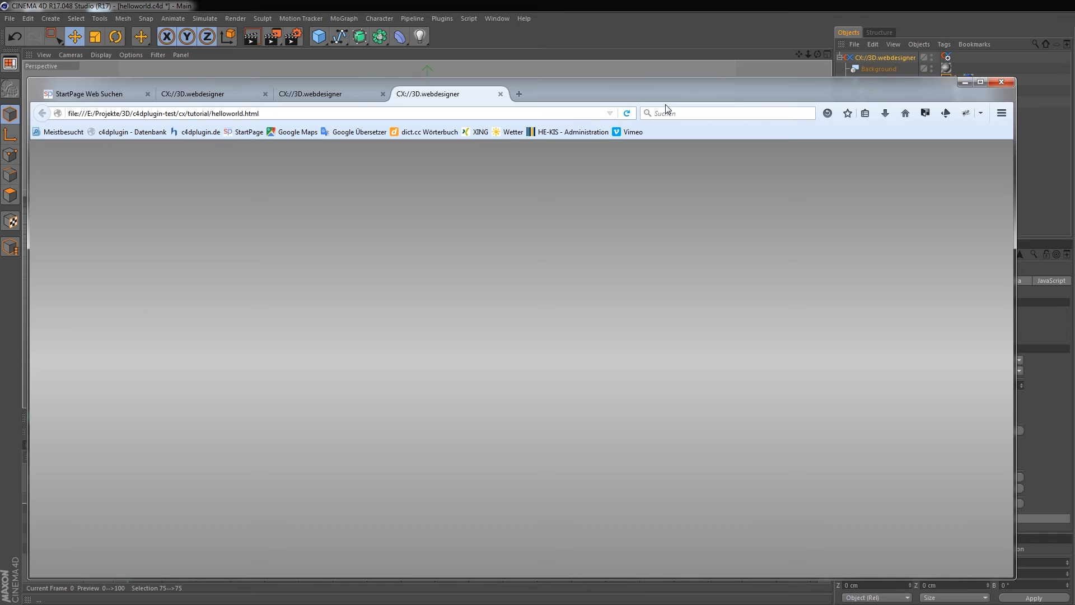
left_click(734, 11)
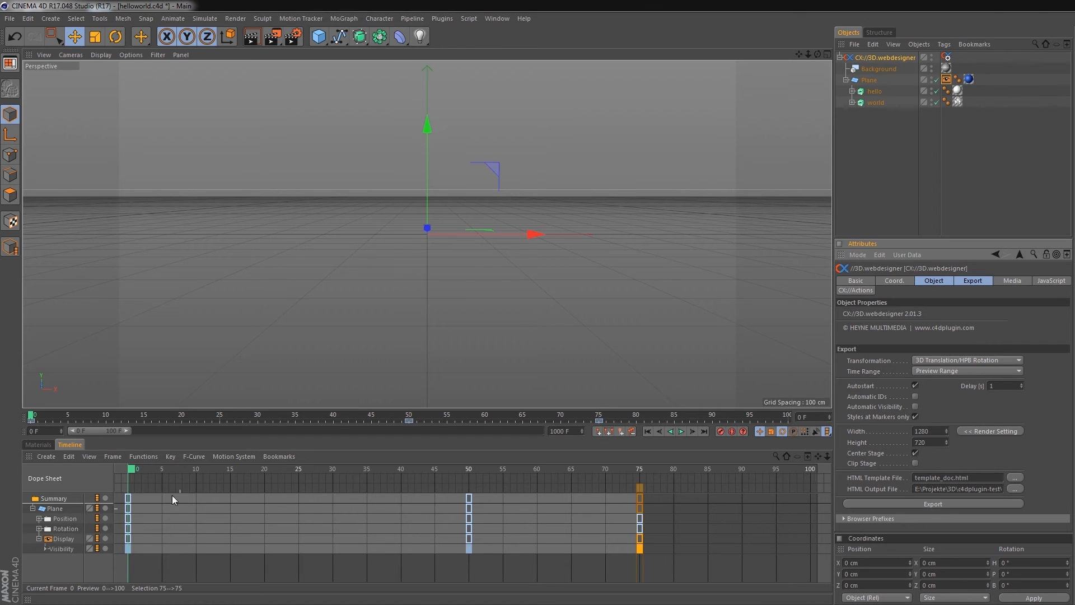
- Step the timeline between frames 0, 50 and 75 to review the Plane's keyed states, ending on frame 50
left_click(469, 468)
left_click(640, 468)
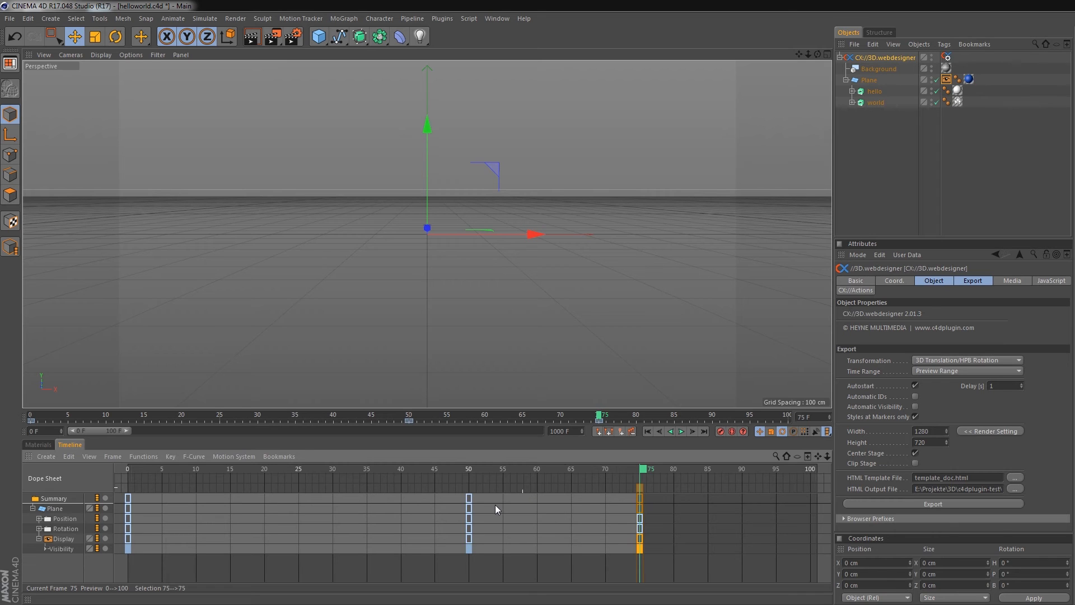
left_click(126, 471)
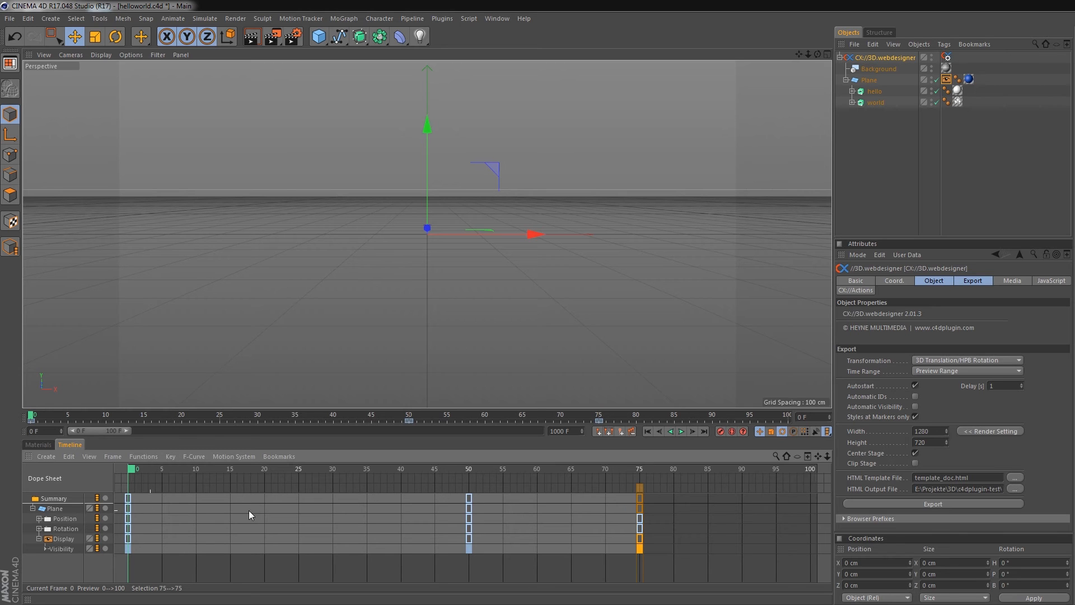
left_click(469, 471)
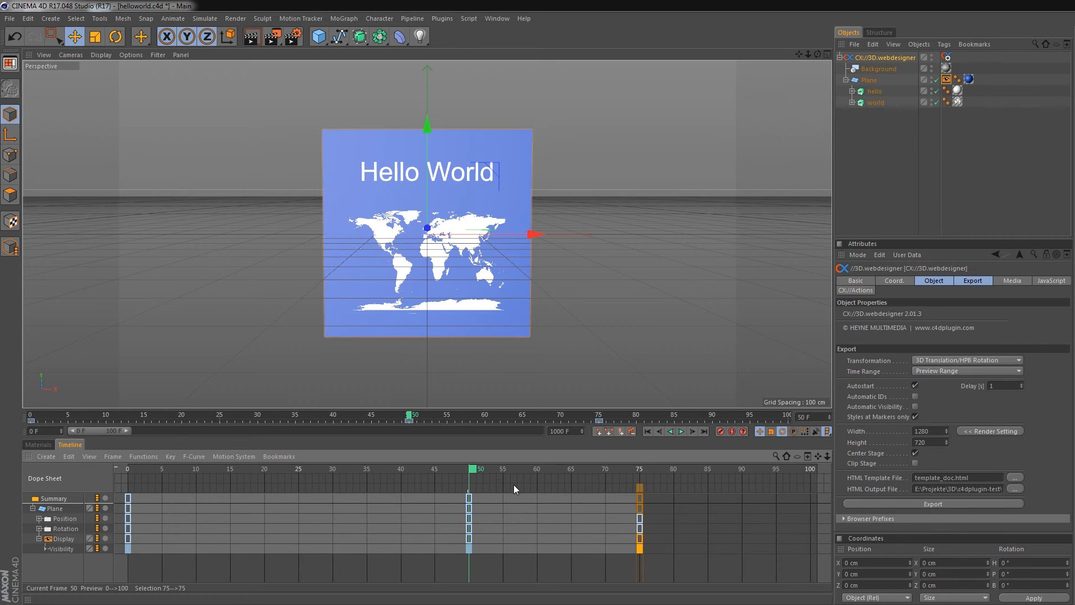
left_click(639, 469)
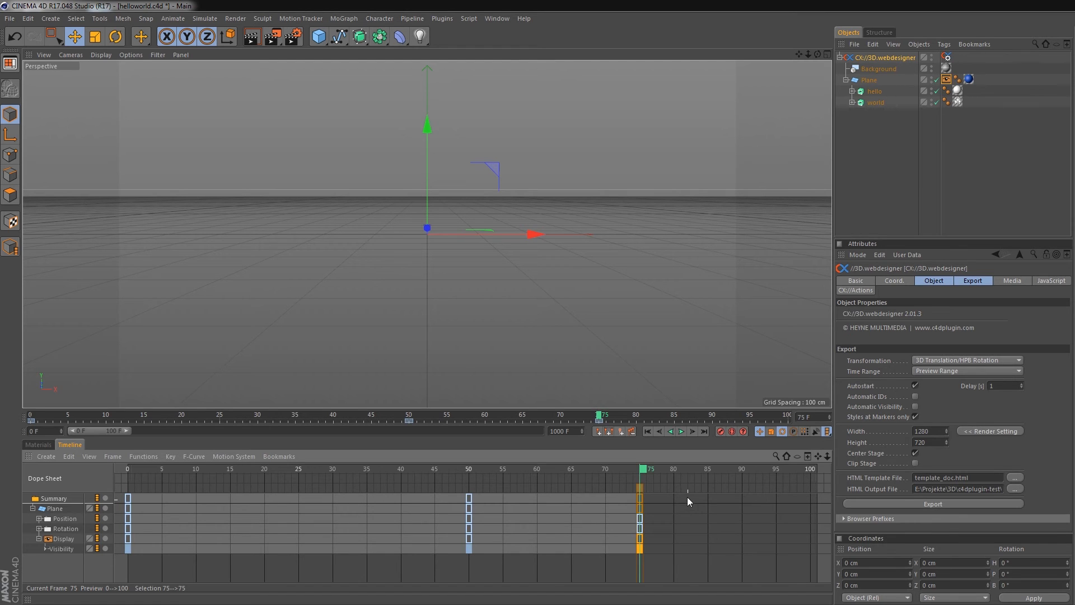
left_click(469, 468)
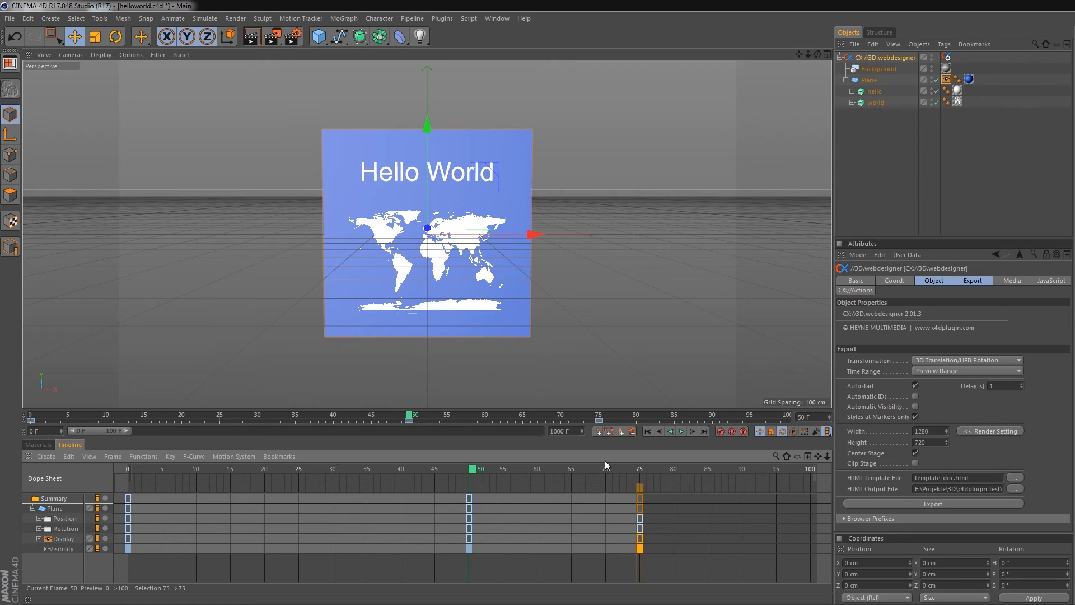
- Add a timeline marker at the selected key on frame 75 and name it "end"
left_click(619, 432)
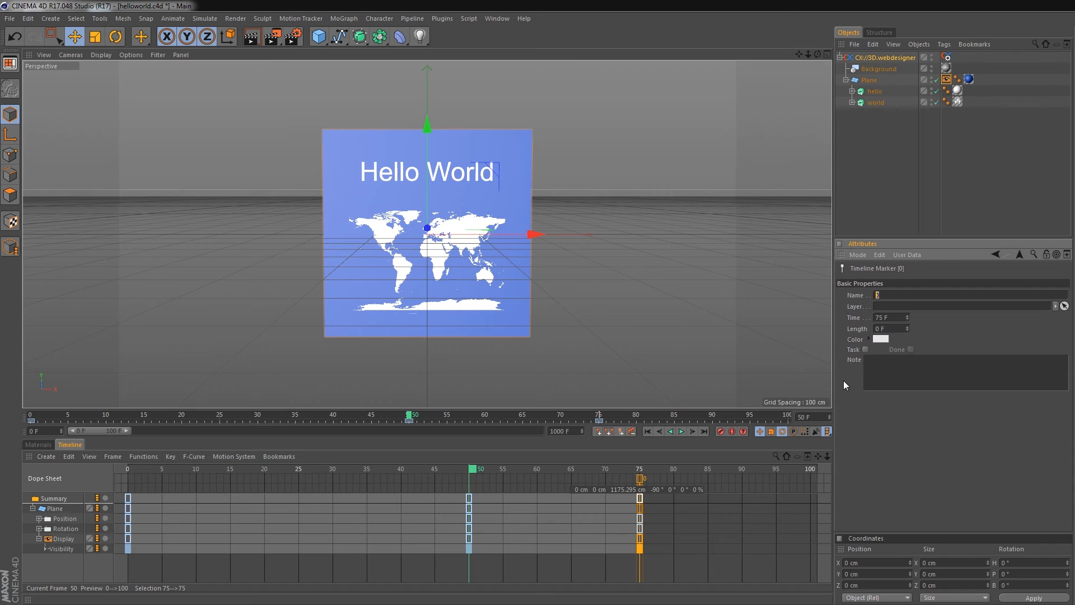
type("end")
key("Return")
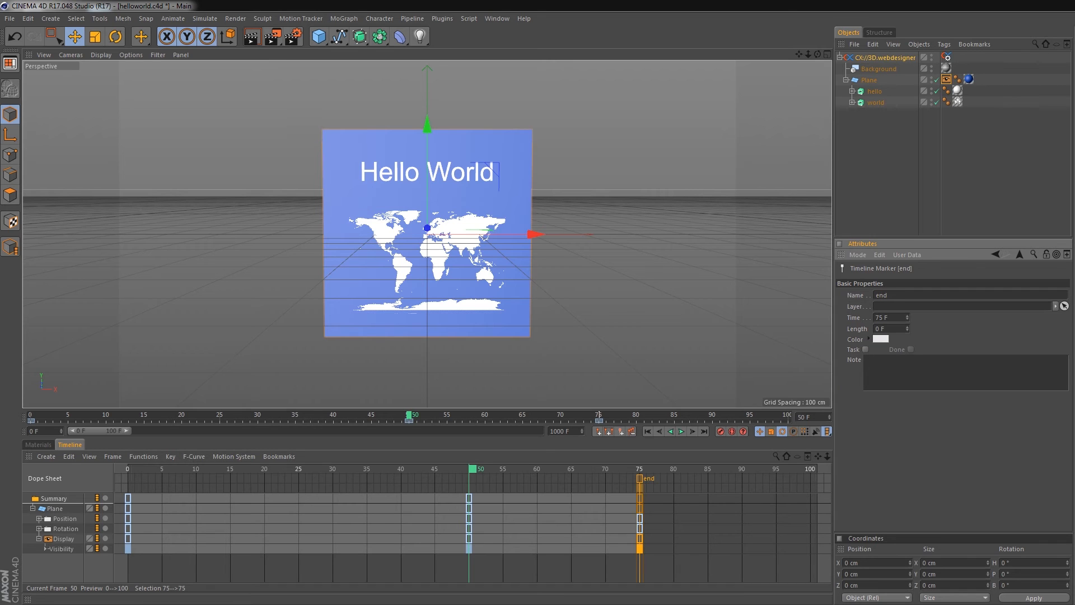
- Add a timeline marker at frame 50 and name it "normal"
left_click(596, 432)
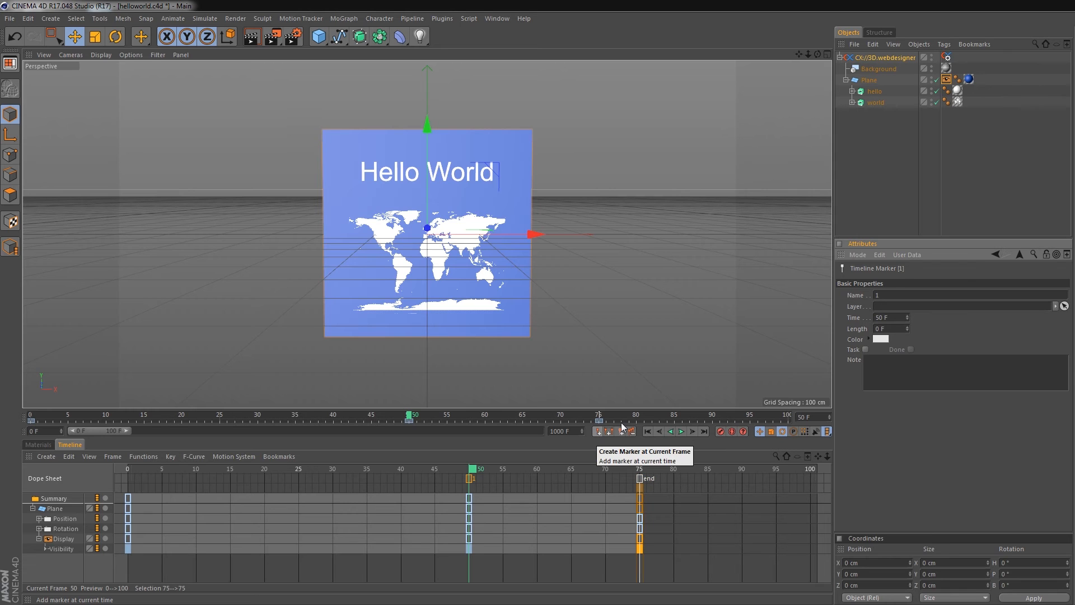
double_click(877, 295)
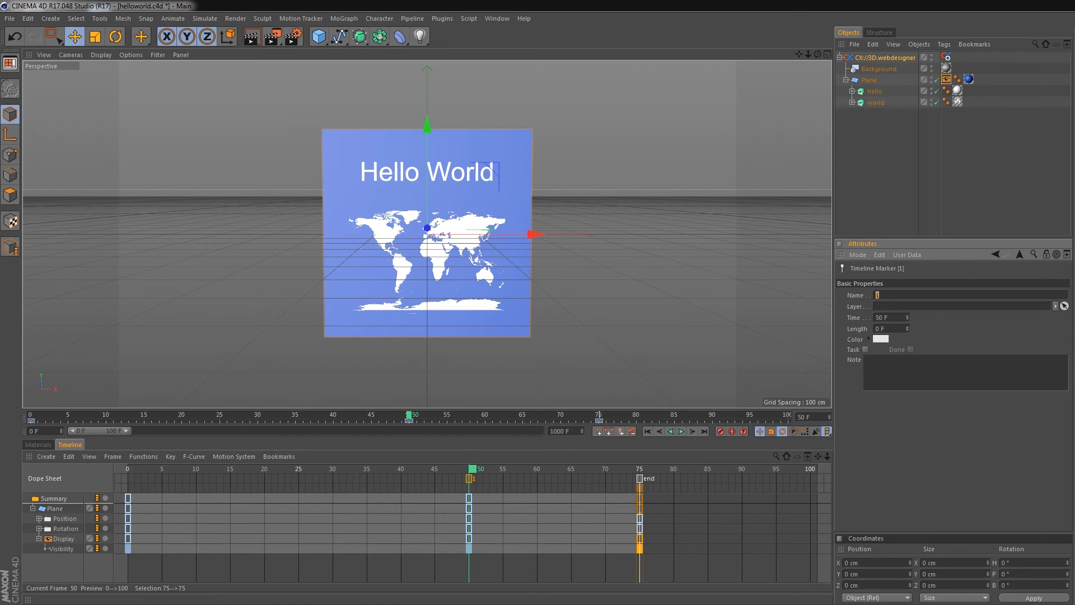
type("normal")
key("Return")
- Add a timeline marker at frame 0 and name it "start"
left_click(127, 468)
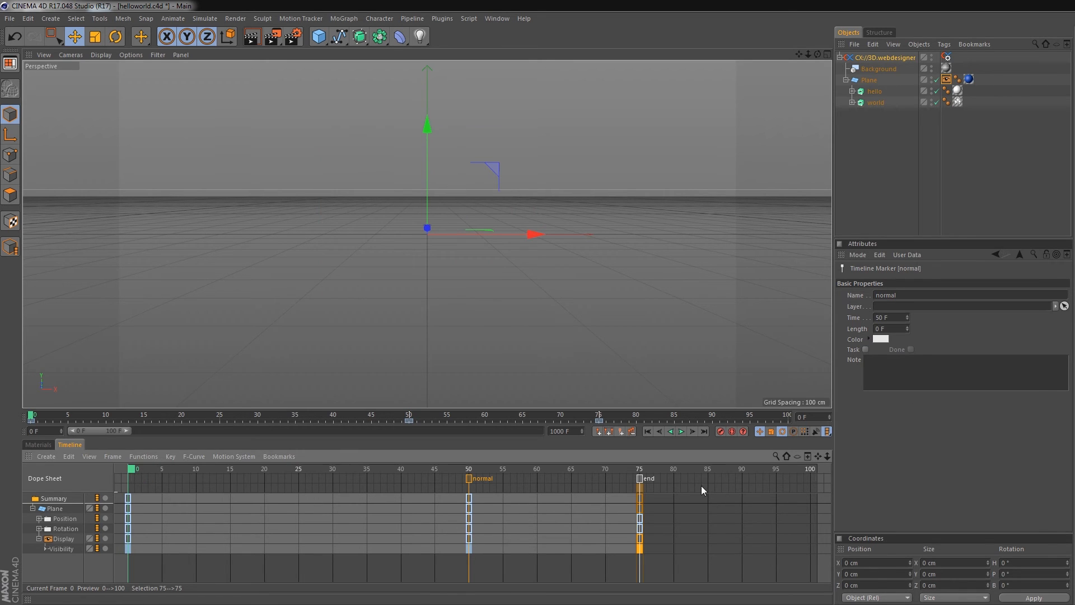
left_click(598, 431)
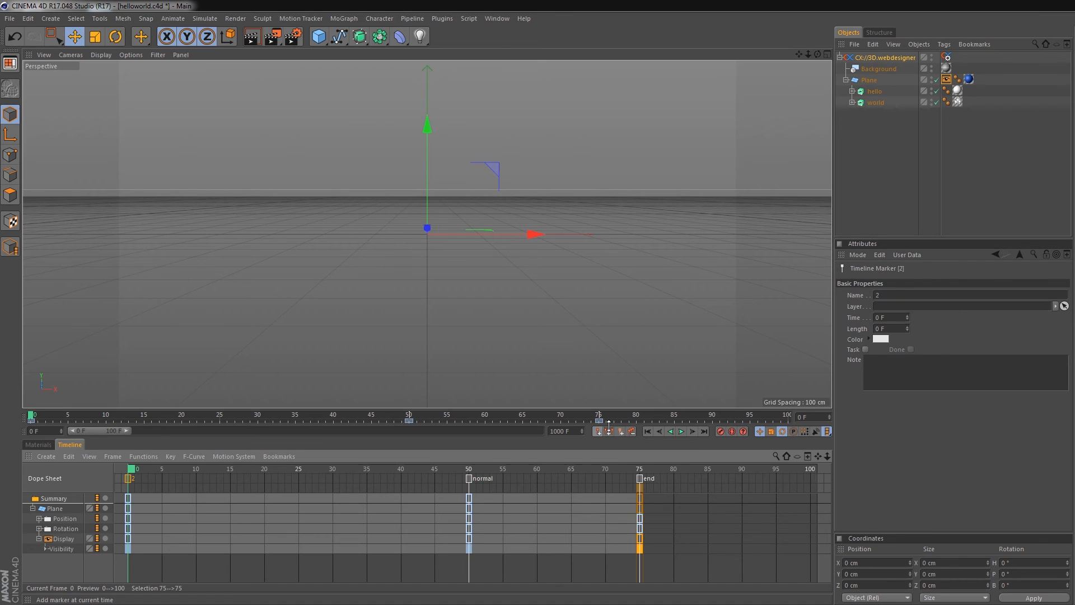
left_click_drag(886, 294, 860, 294)
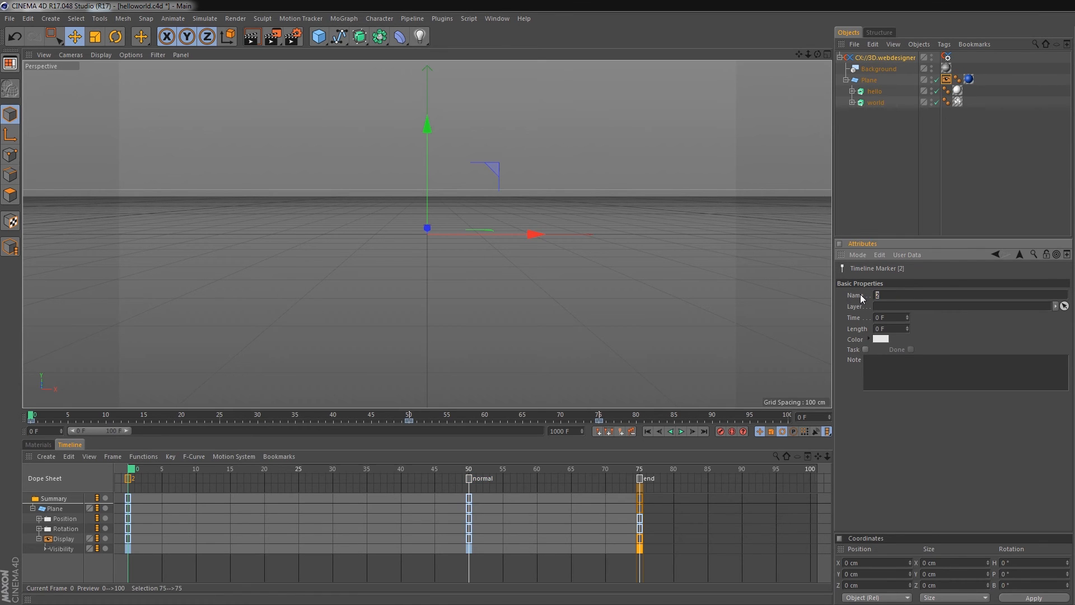
type("start")
key("Return")
- Delete the CX://Actions tag from the CX://3D.webdesigner object and clear the selection
left_click(870, 81)
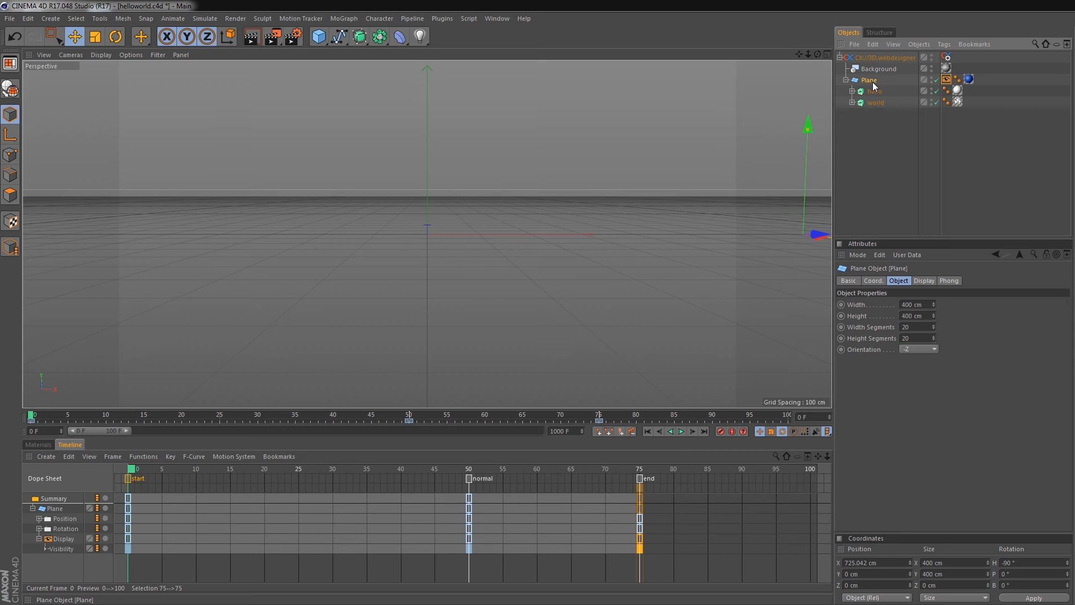
left_click(946, 57)
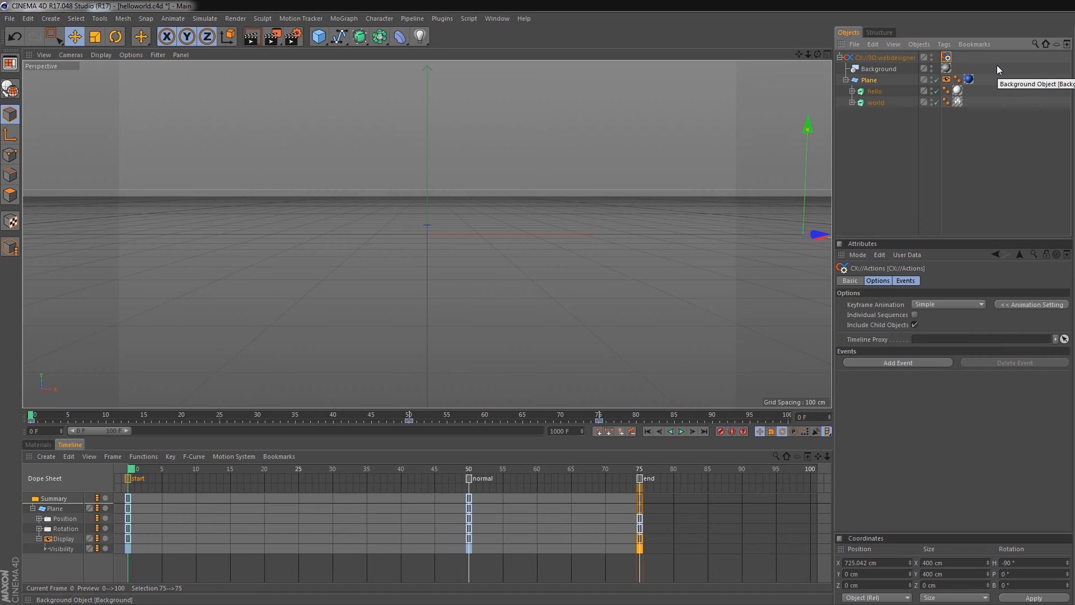
left_click(1014, 59)
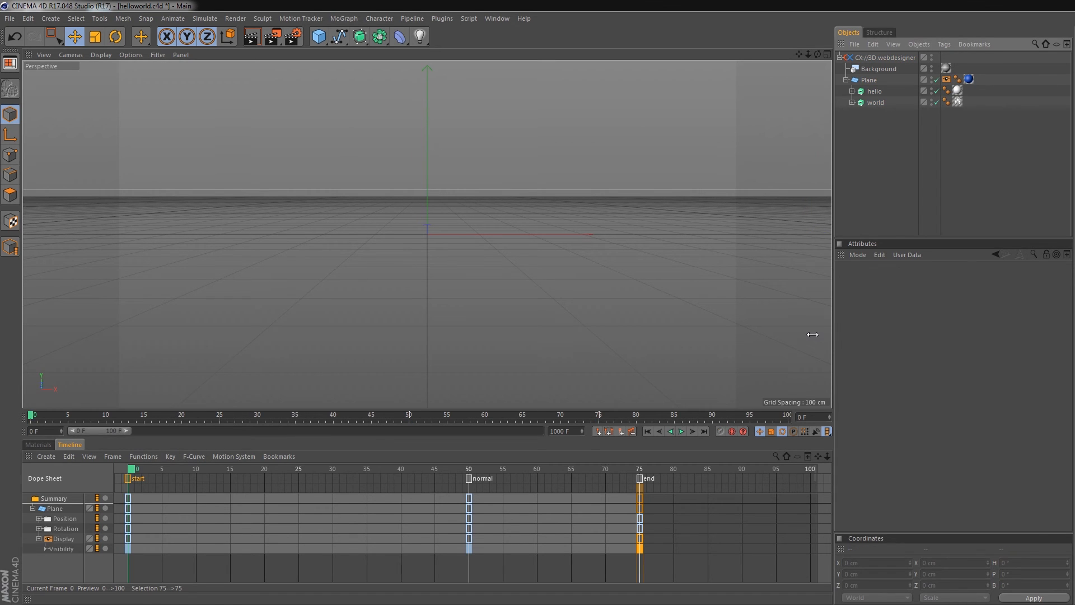
- Add a Cube and move it to about X -240 cm and Z -364 cm
left_click(319, 37)
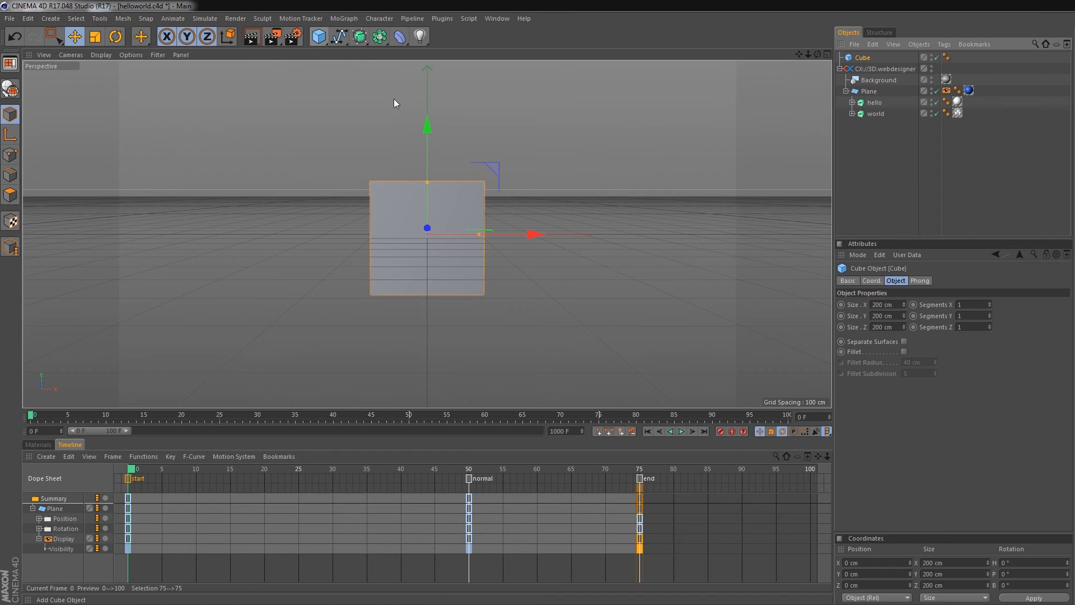
left_click_drag(531, 234, 414, 237)
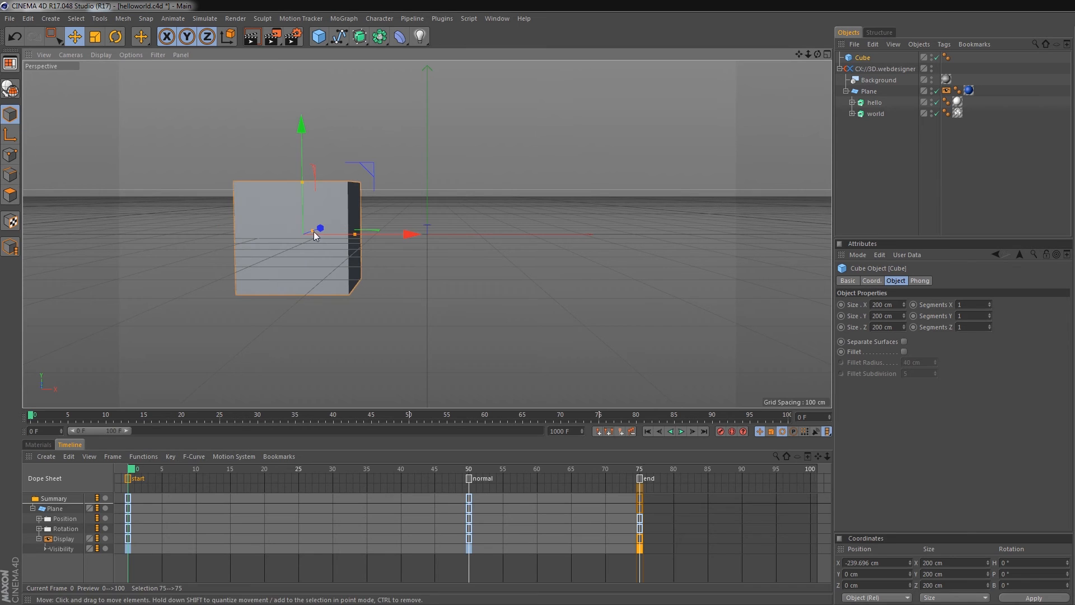
left_click_drag(318, 227, 269, 249)
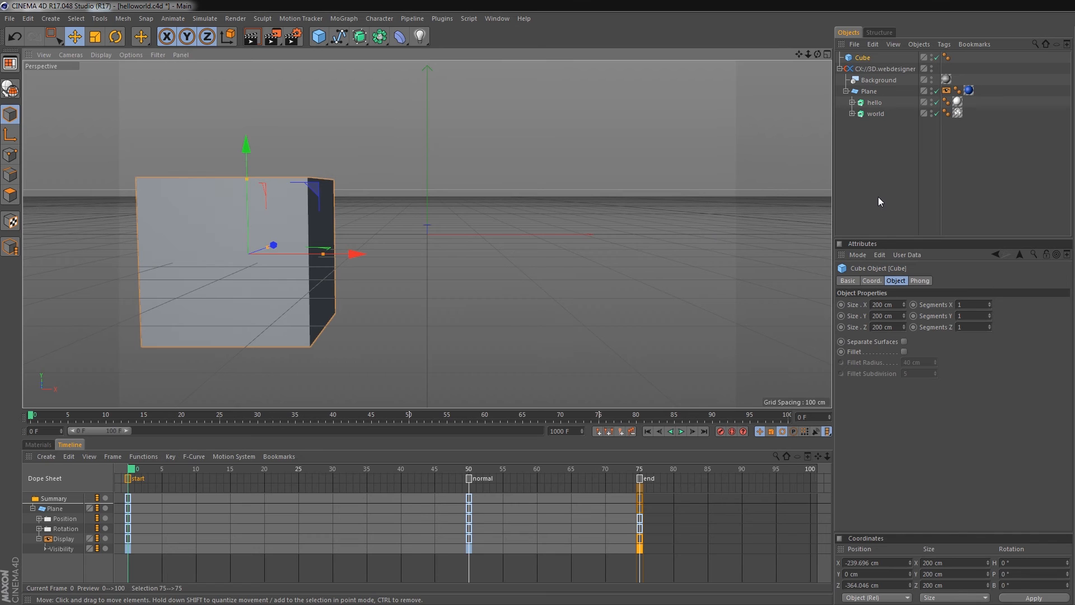
- Set the Cube's size to 50 cm on all three axes and move it to about X -202, Y -28, Z -574 cm
left_click_drag(894, 304, 815, 291)
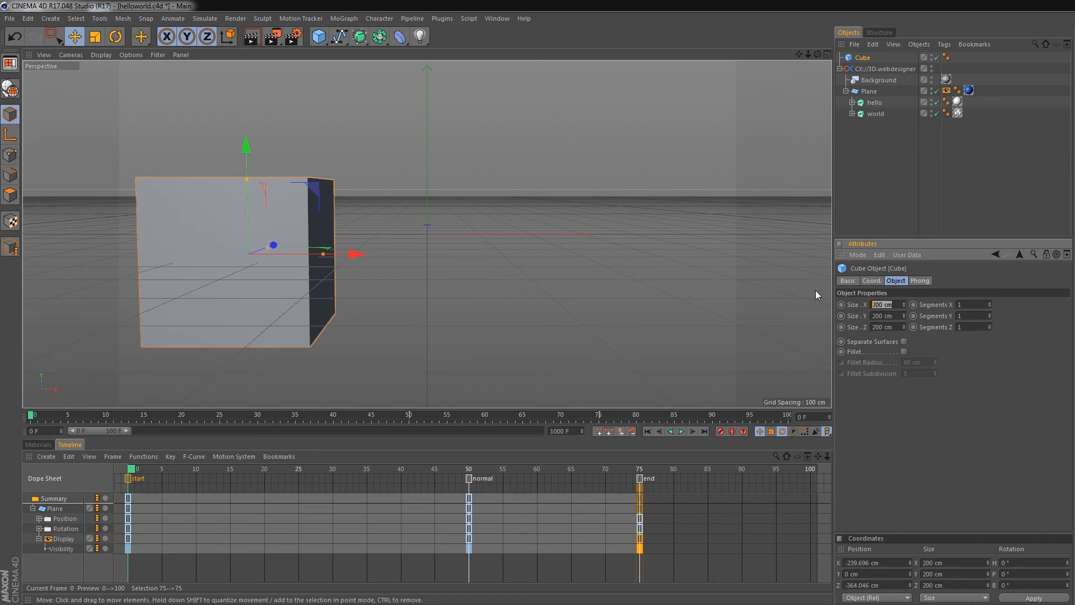
type("50")
key("Tab")
type("50")
key("Tab")
type("50")
key("Return")
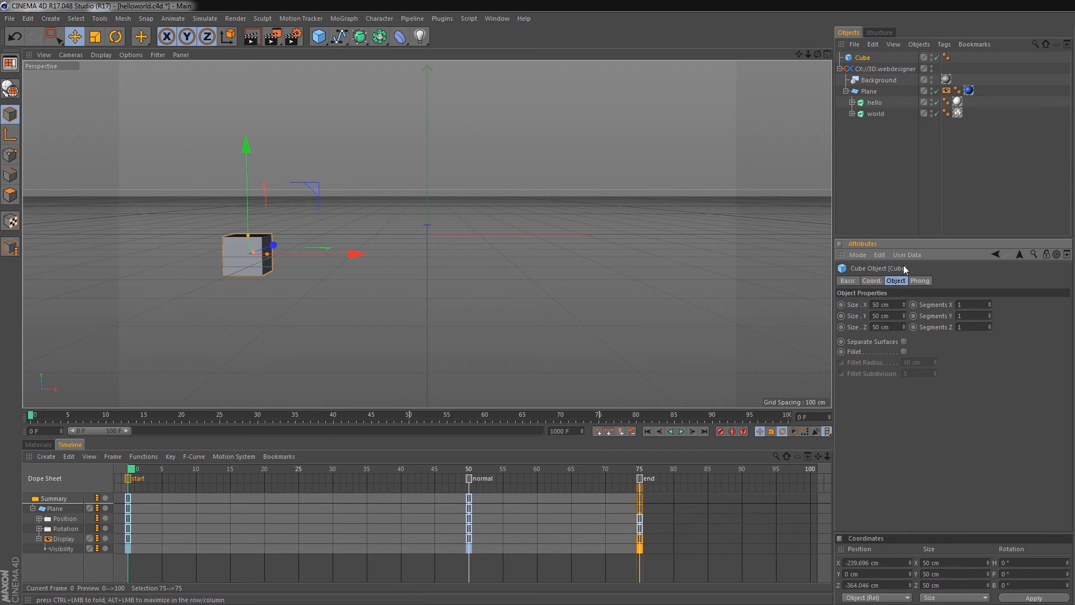
left_click_drag(247, 142, 337, 310)
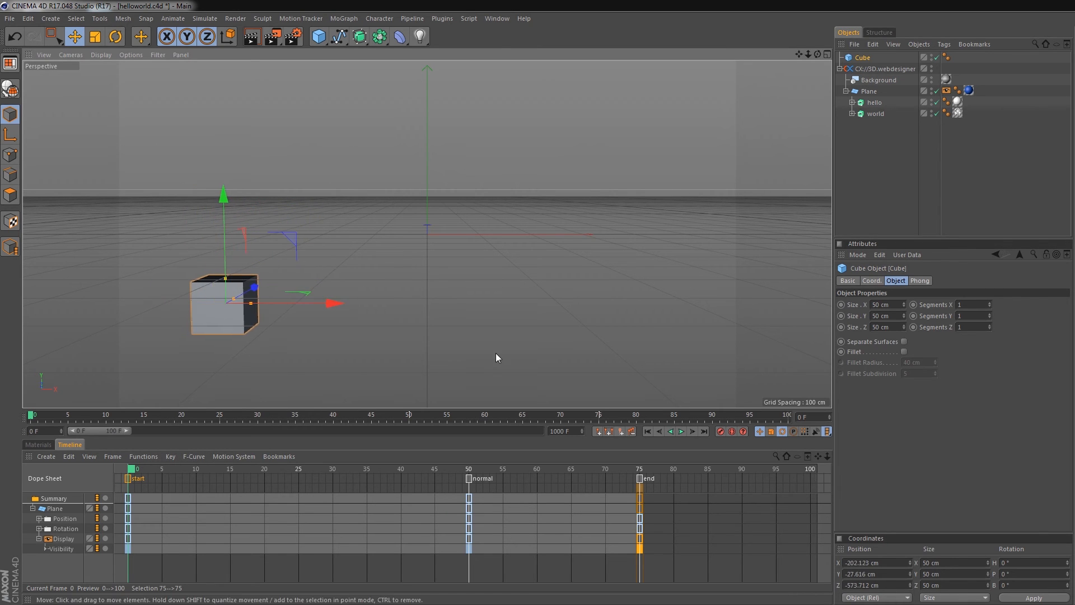
- Apply a new red material with 84% saturation to the Cube and make the Cube a child of CX://3D.webdesigner
left_click(38, 444)
left_click(45, 456)
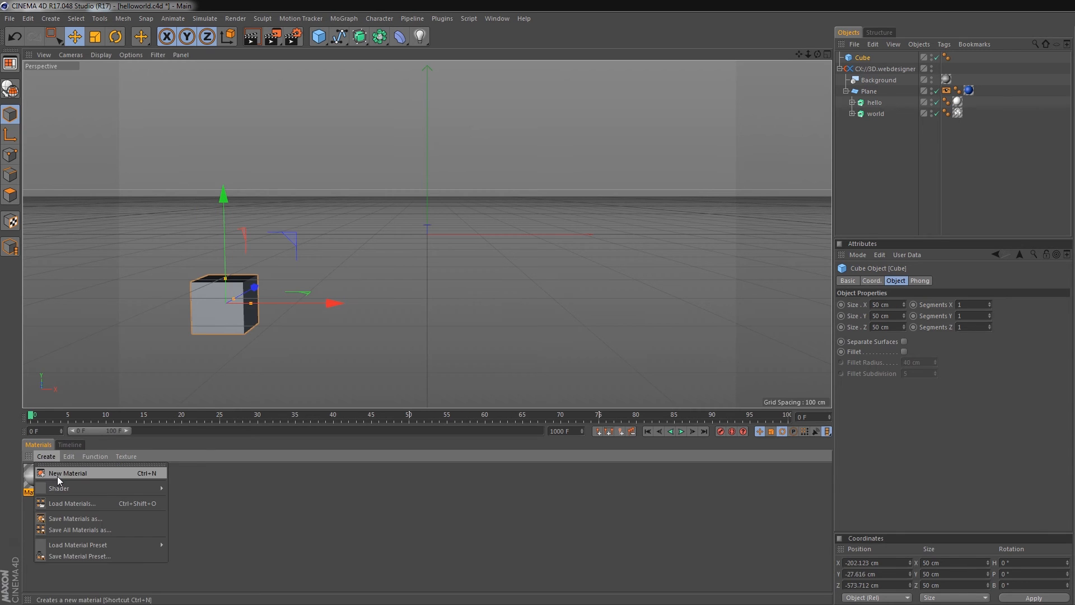
left_click(57, 473)
left_click(1045, 413)
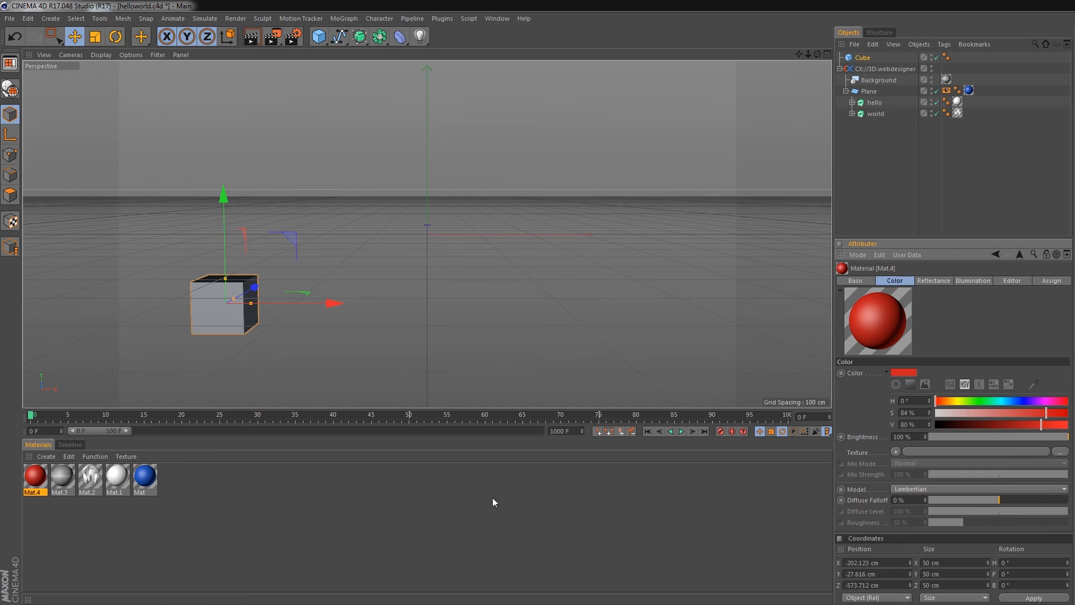
left_click_drag(44, 473, 225, 319)
left_click_drag(865, 59, 875, 88)
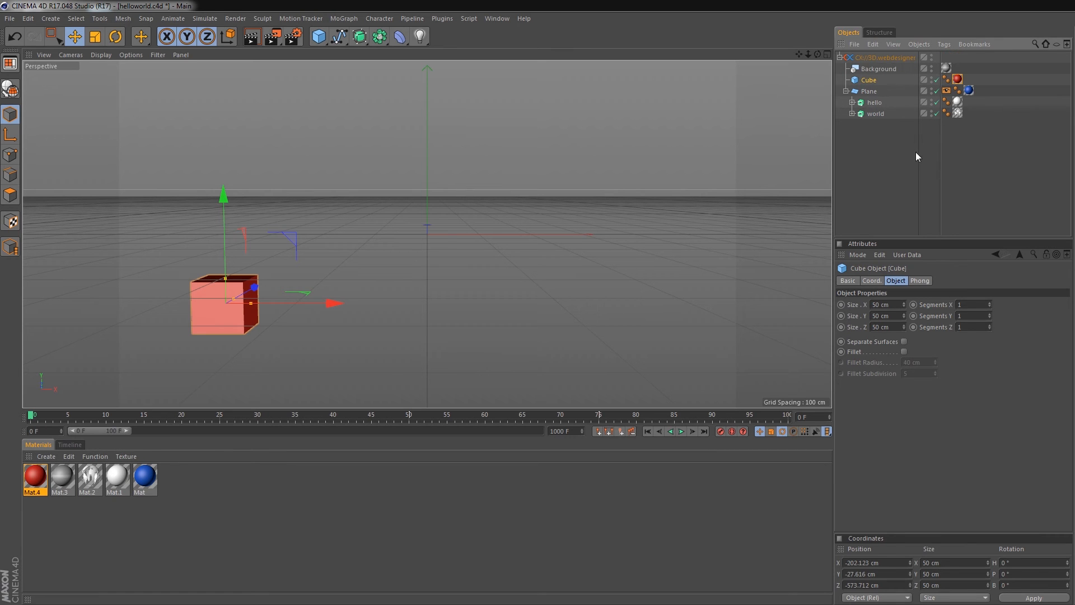
- Add a Display tag to the Cube and set its shading mode to Gouraud Shading (Lines)
right_click(870, 84)
mouse_move(924, 87)
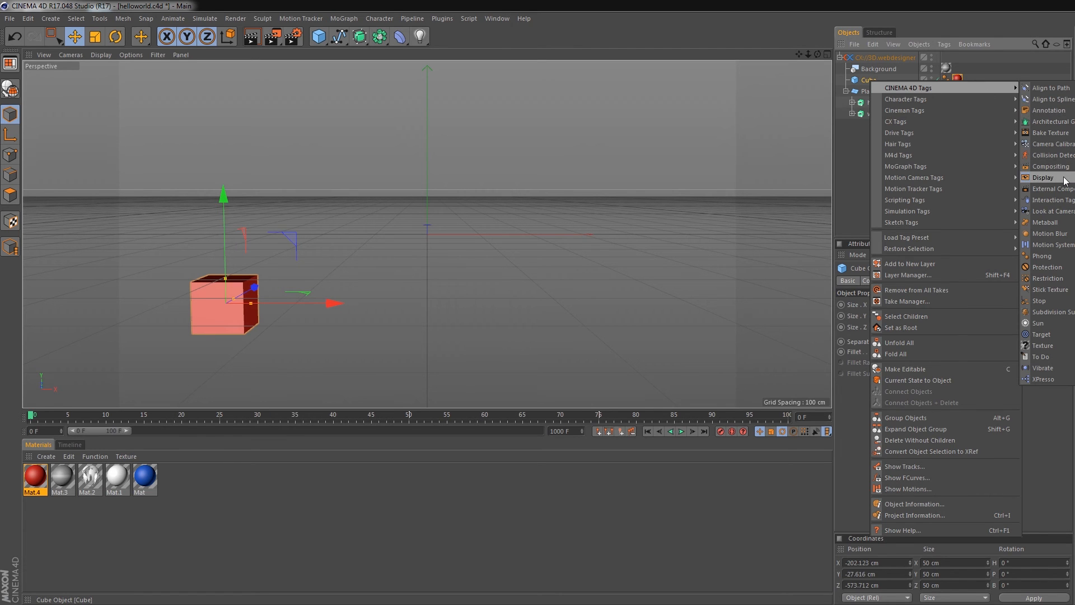
left_click(1043, 177)
left_click(863, 304)
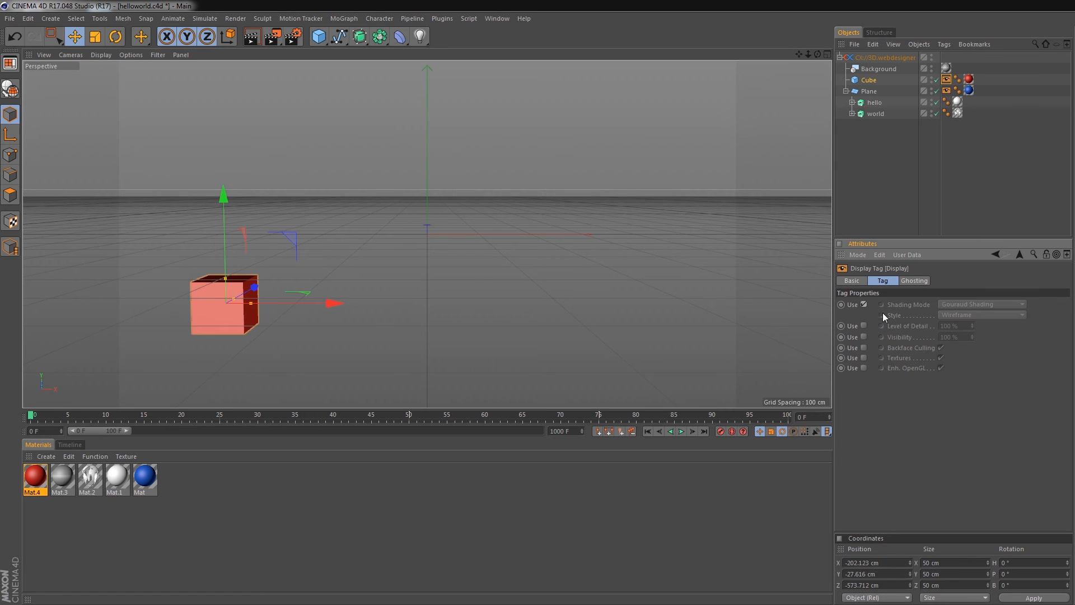
left_click(984, 306)
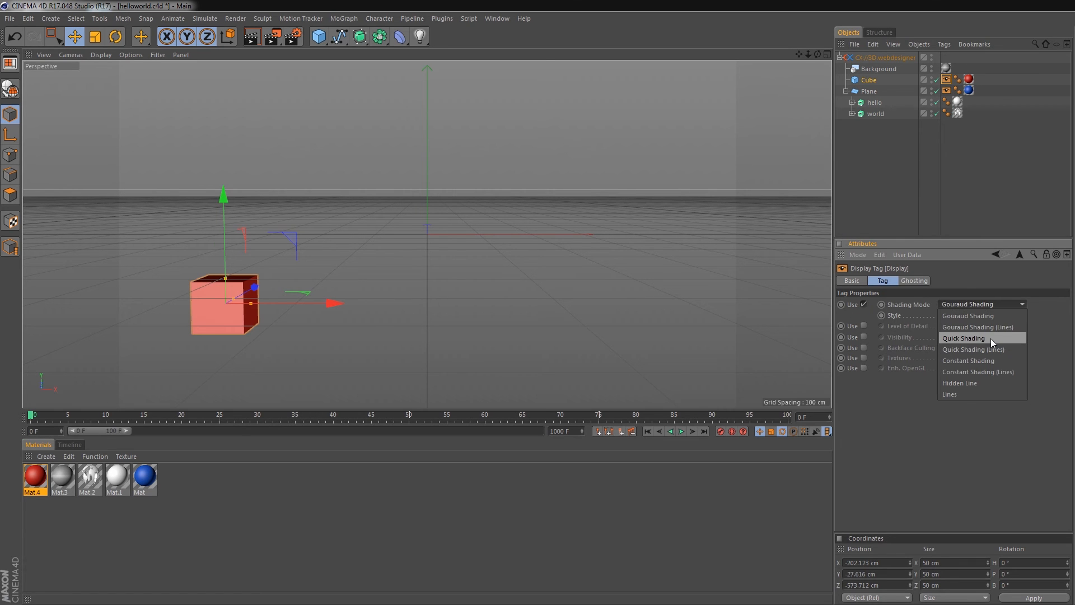
left_click(1012, 328)
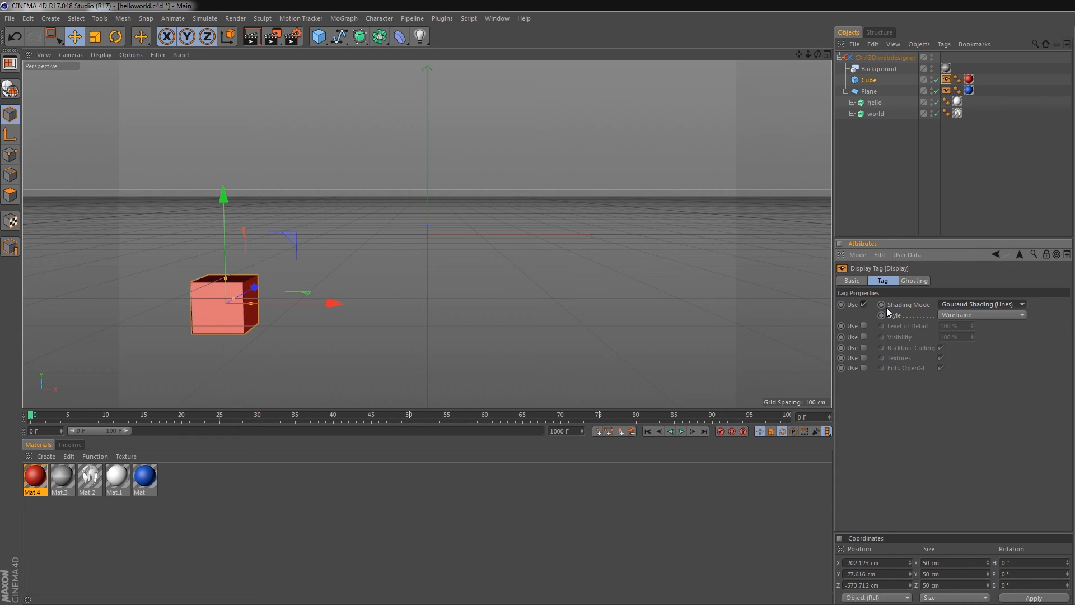
- Set the Cube's Use Color option to Automatic in its basic properties
left_click(869, 81)
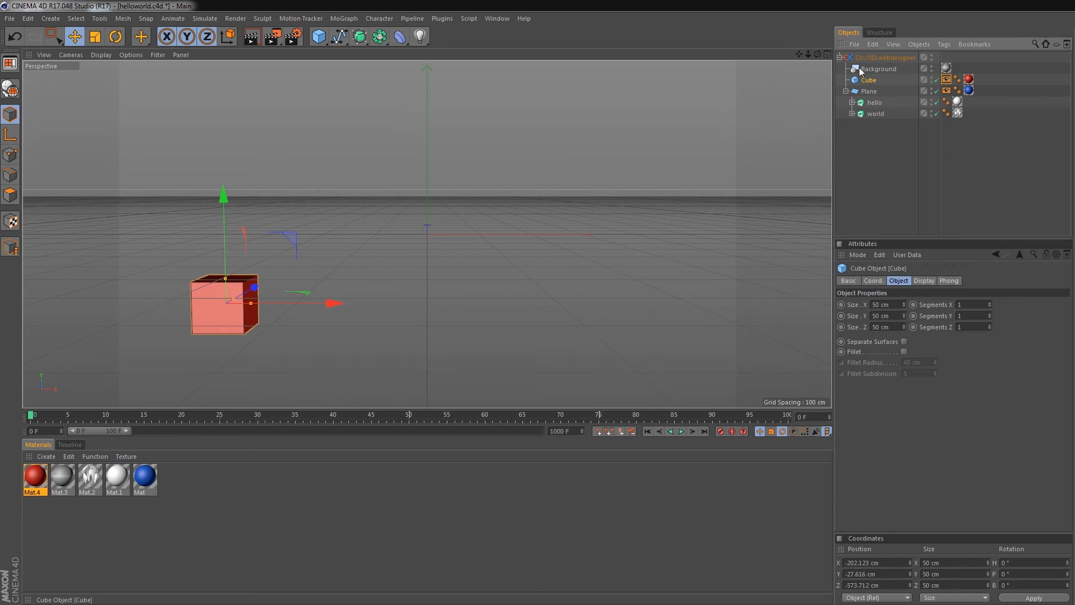
left_click(851, 280)
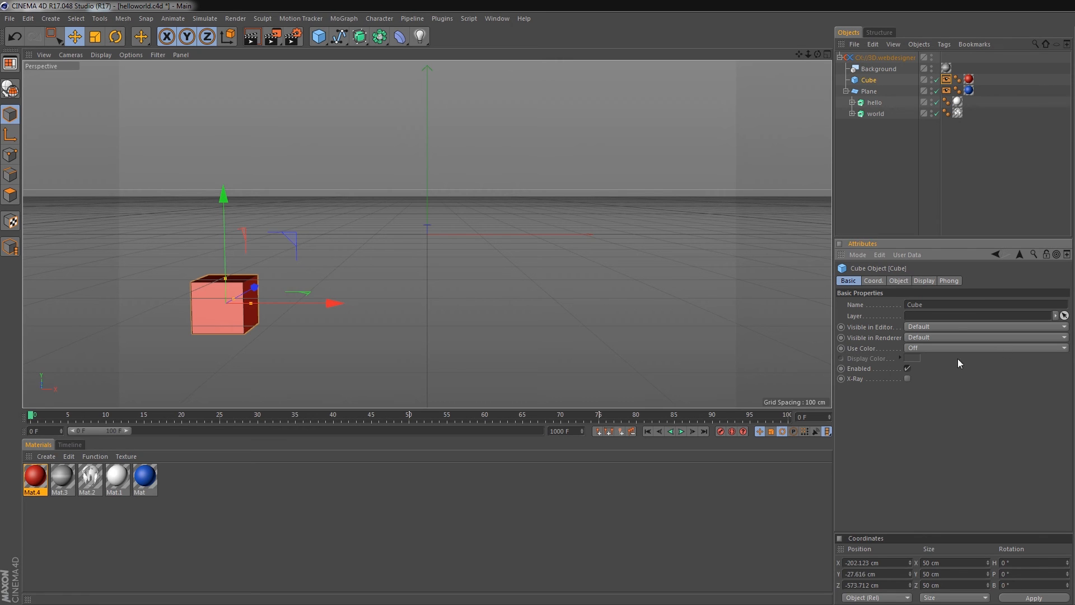
left_click(939, 348)
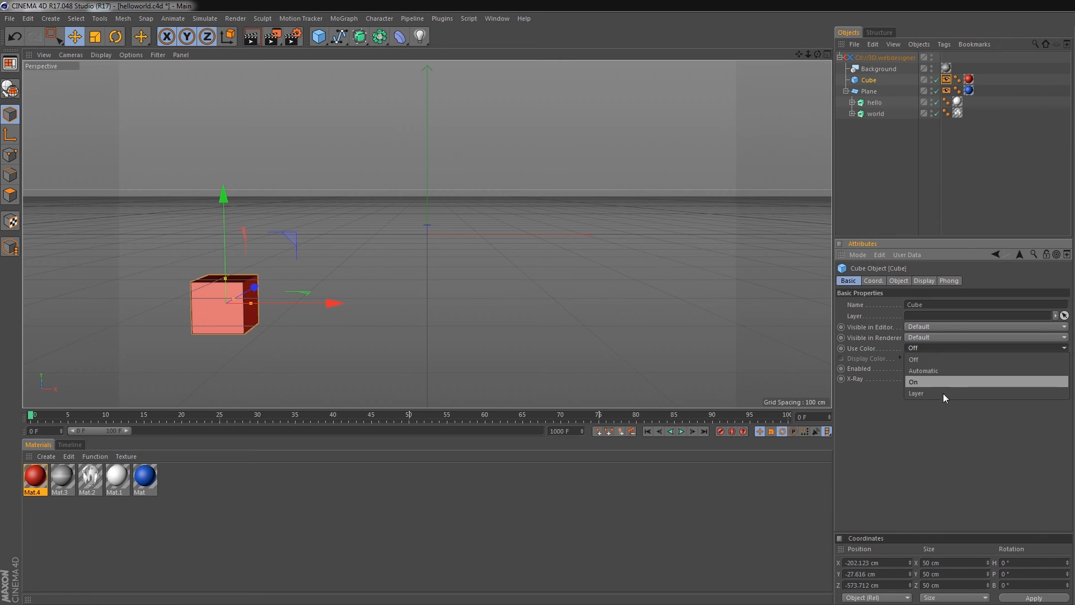
left_click(945, 370)
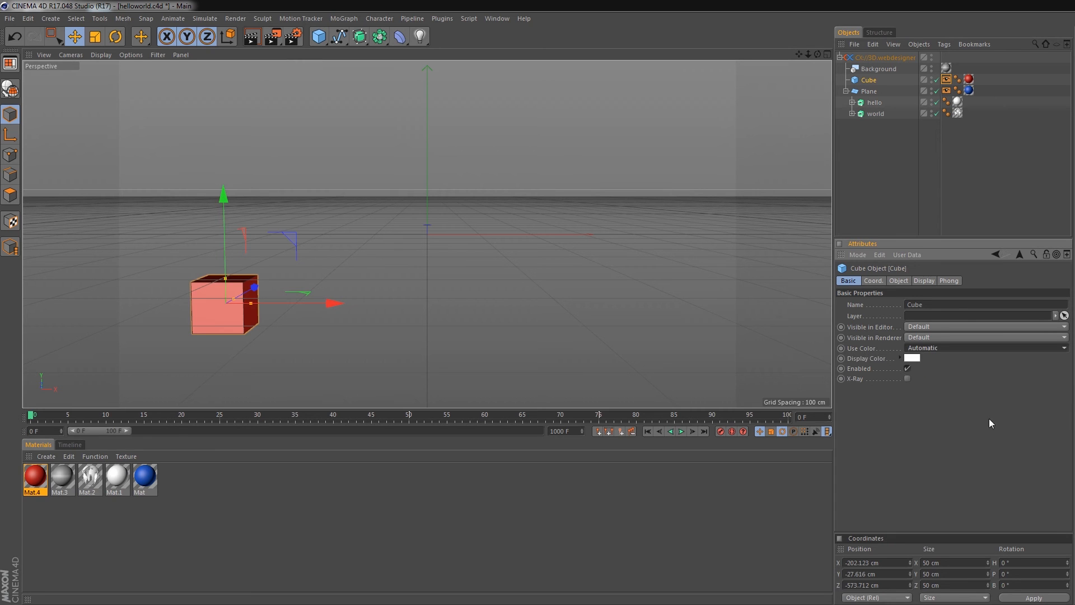
- Export the scene with the Cube from the CX://3D.webdesigner object and reload helloworld.html in the browser
left_click(883, 58)
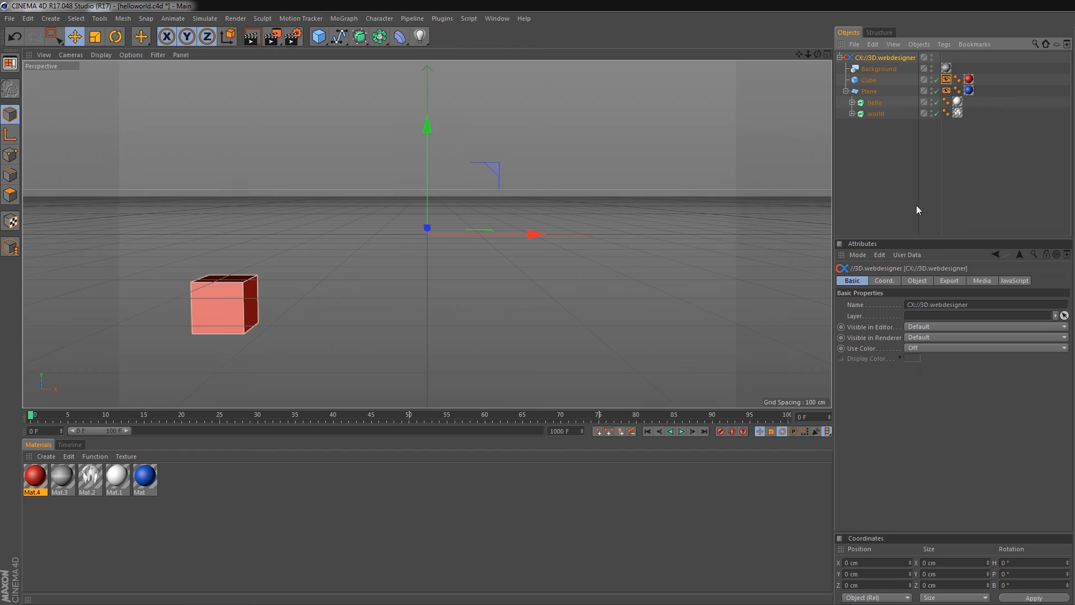
left_click(949, 281)
left_click(926, 447)
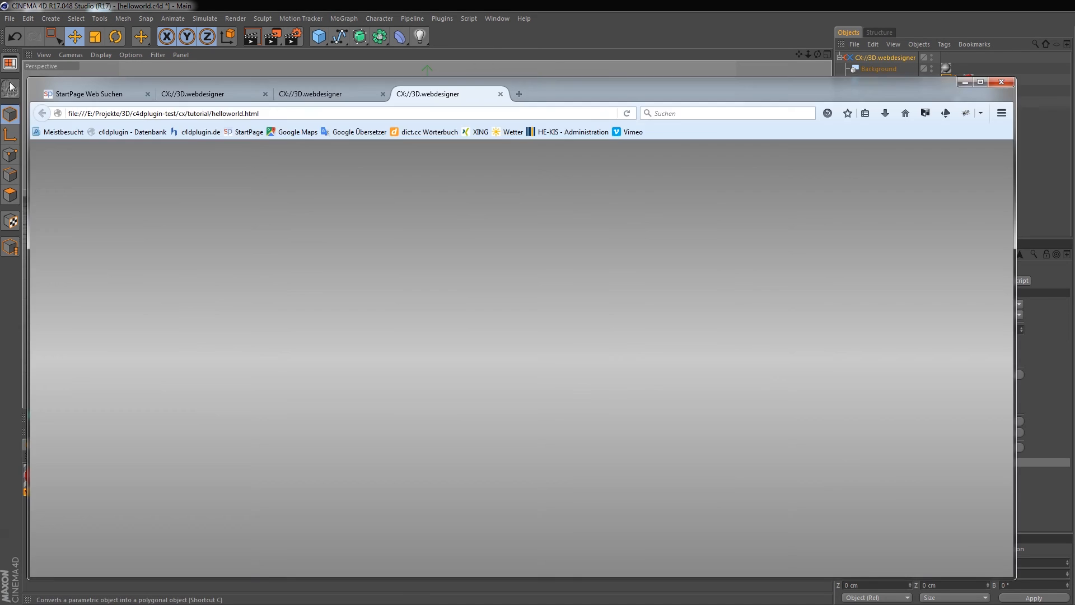
left_click(627, 114)
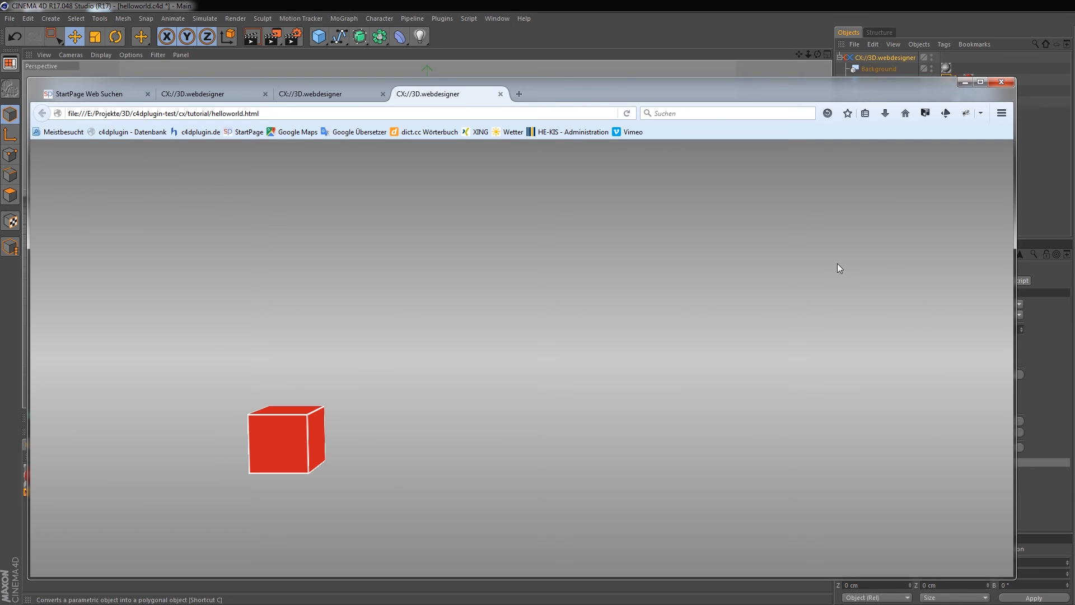
- Switch back to CINEMA 4D and give the Cube a CX://Actions tag with one event, keeping its type as click
left_click(620, 5)
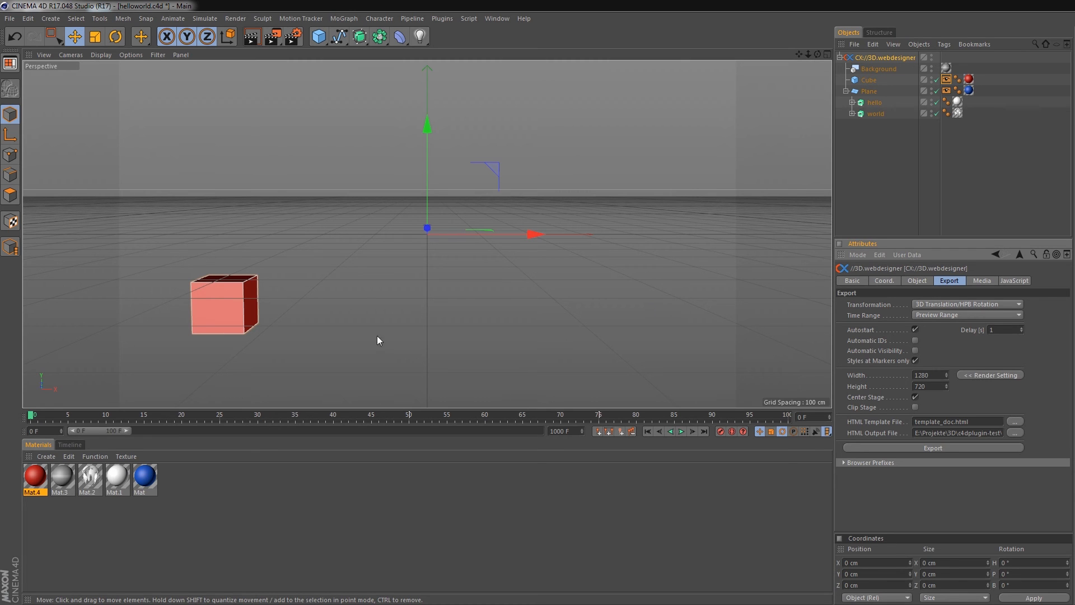
left_click(217, 308)
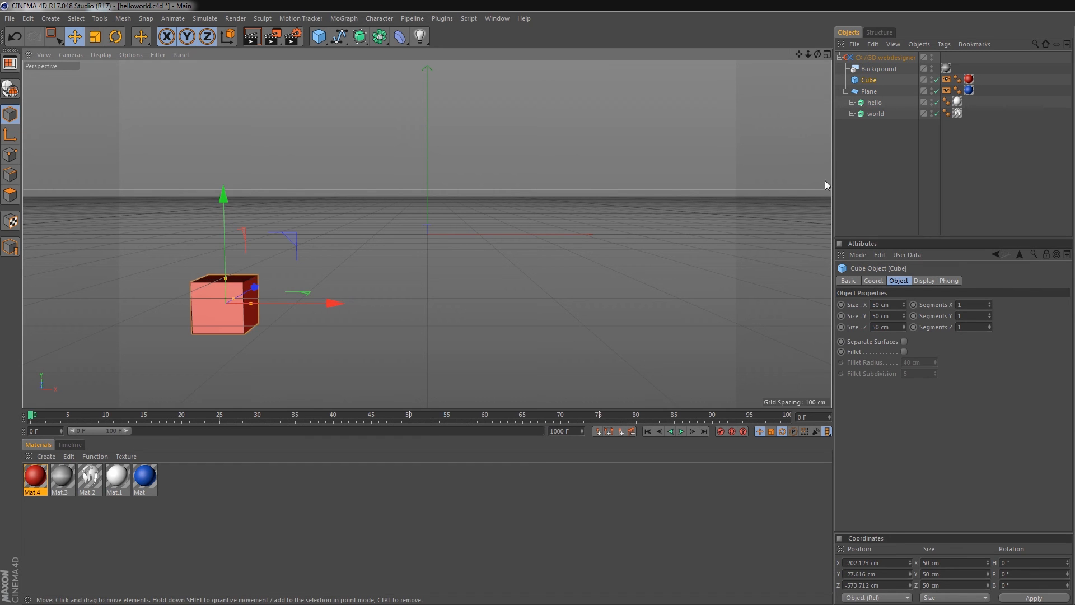
right_click(867, 80)
mouse_move(921, 120)
left_click(1020, 121)
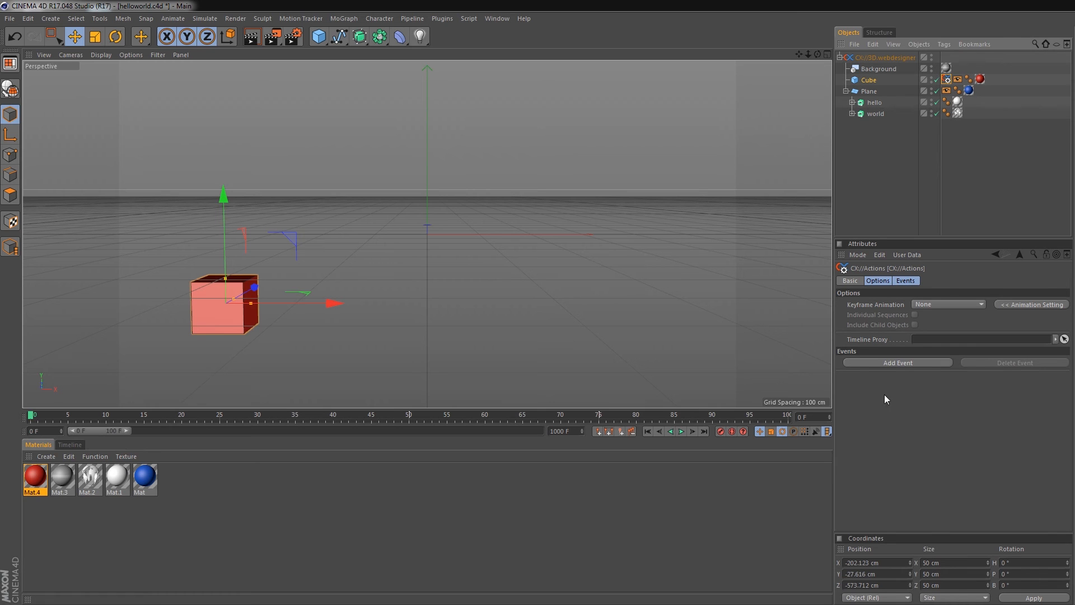
left_click(888, 362)
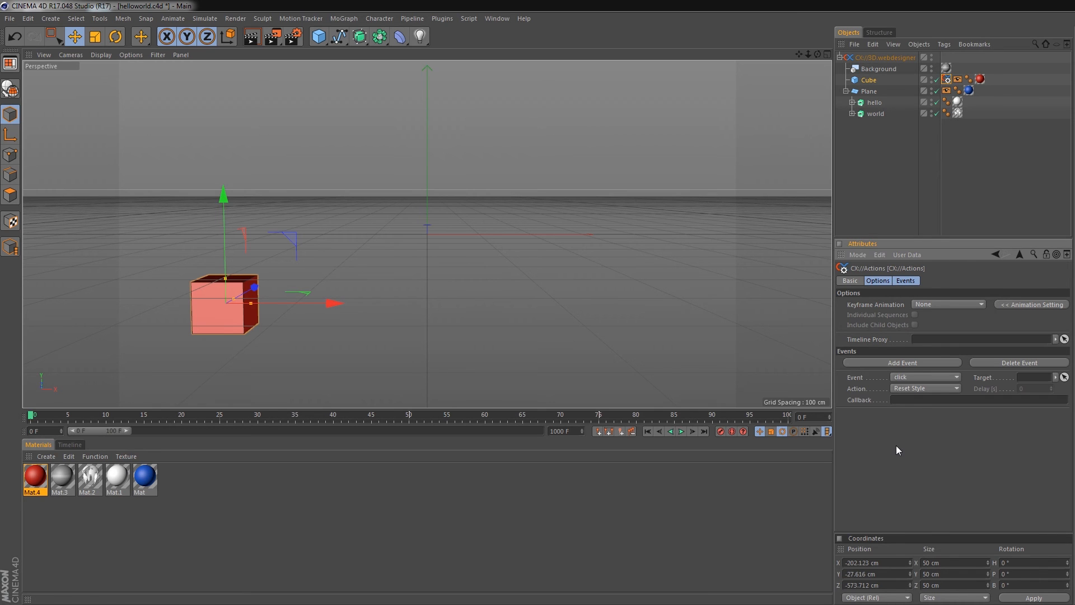
left_click(958, 379)
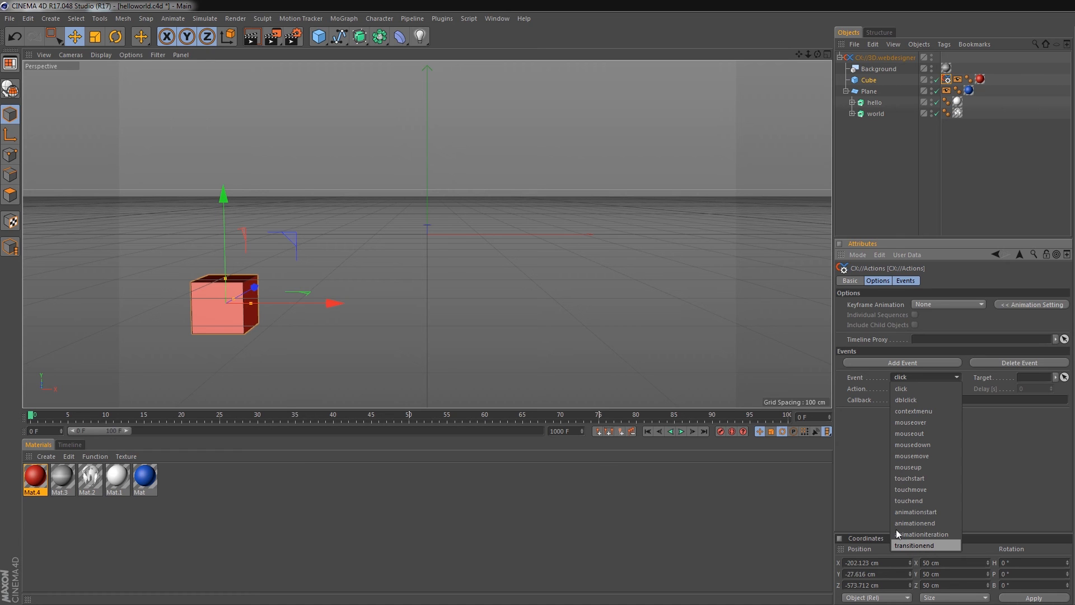
left_click(989, 407)
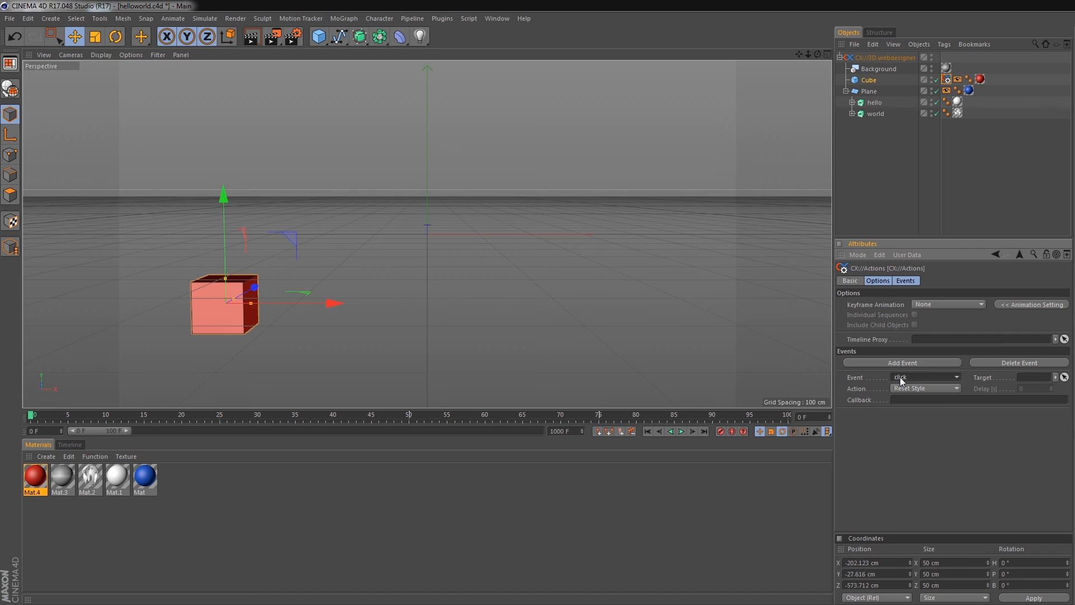
- Set the Cube's click event to the normal action with the Plane as its target, after checking the webdesigner's JavaScript event list
left_click(901, 59)
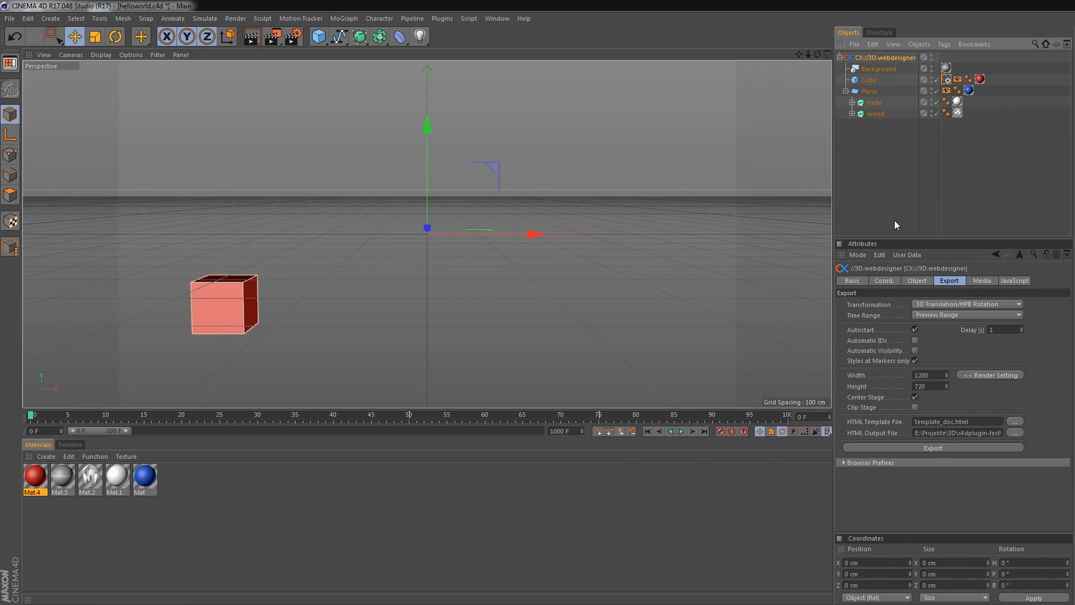
left_click(1014, 280)
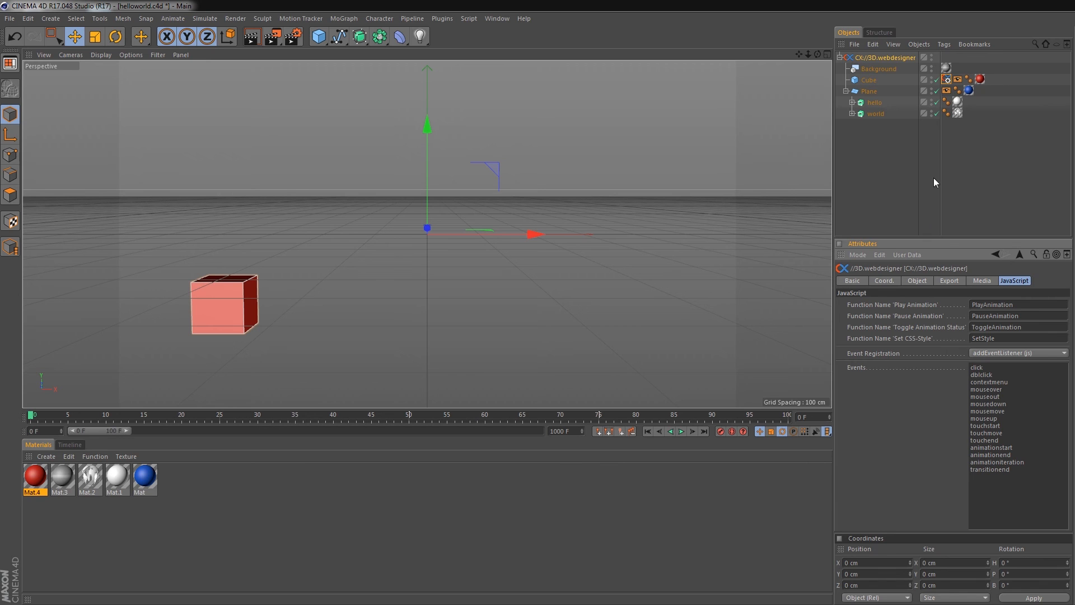
left_click(946, 79)
left_click(930, 388)
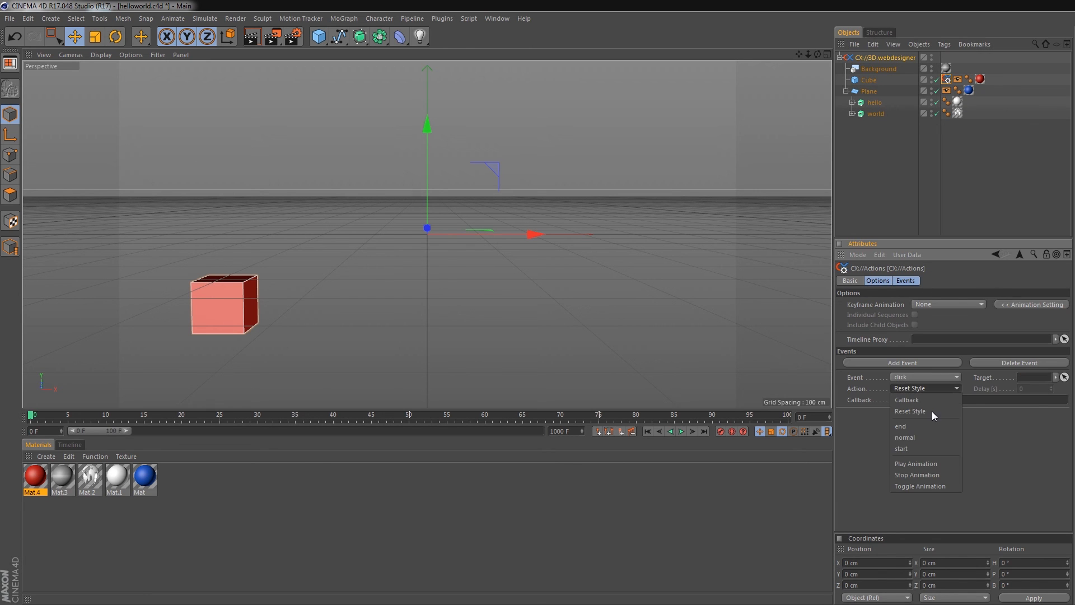
left_click(918, 437)
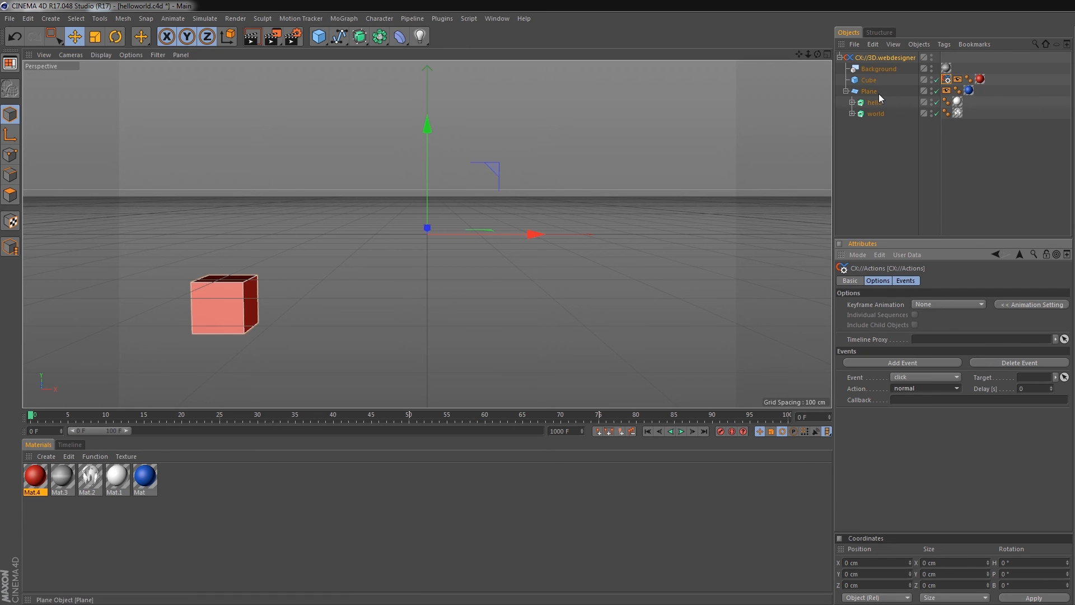
left_click_drag(874, 92, 1033, 377)
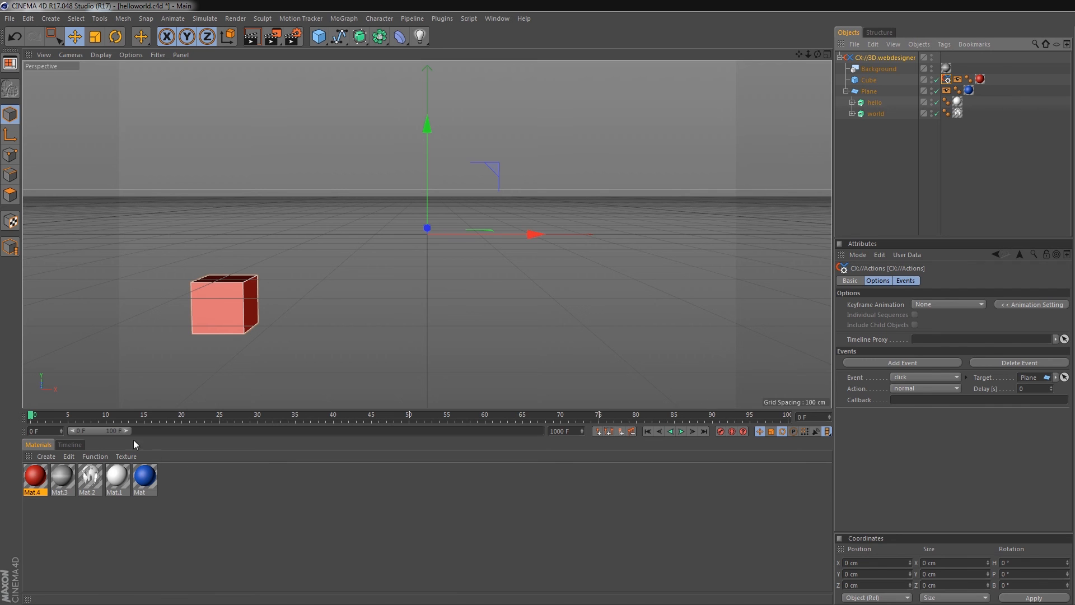
- Export the scene from the CX://3D.webdesigner object and test the red cube's click event on helloworld.html in the browser
left_click(68, 446)
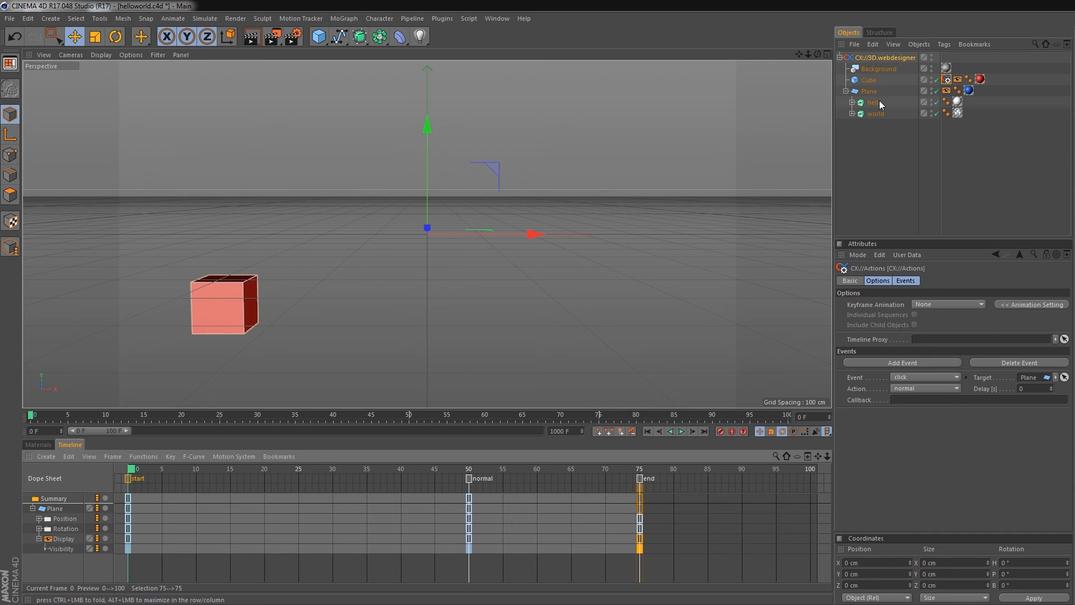
left_click(870, 63)
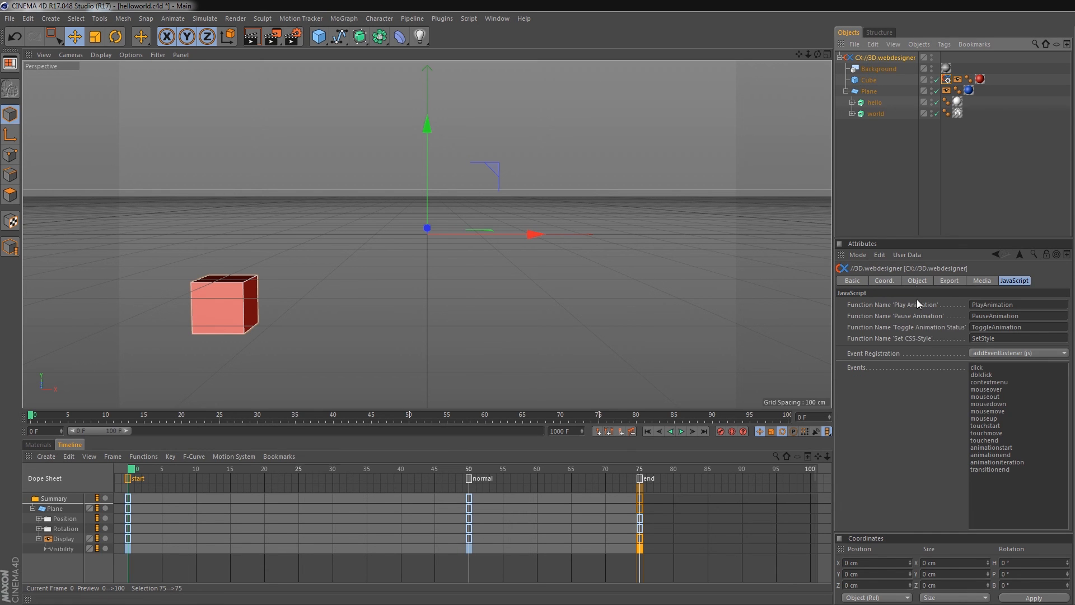
left_click(950, 281)
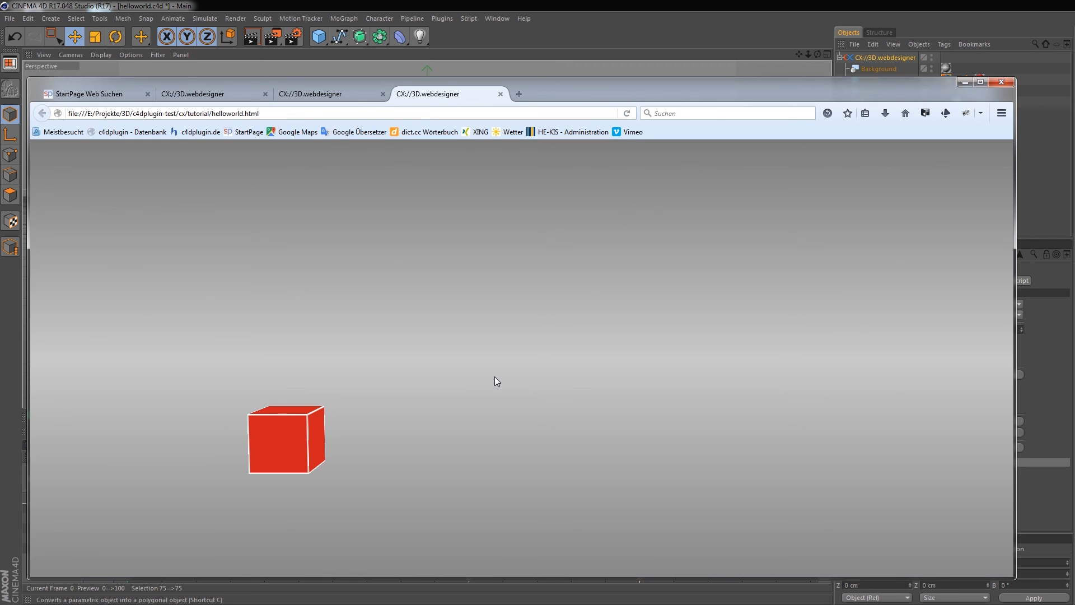
left_click(276, 447)
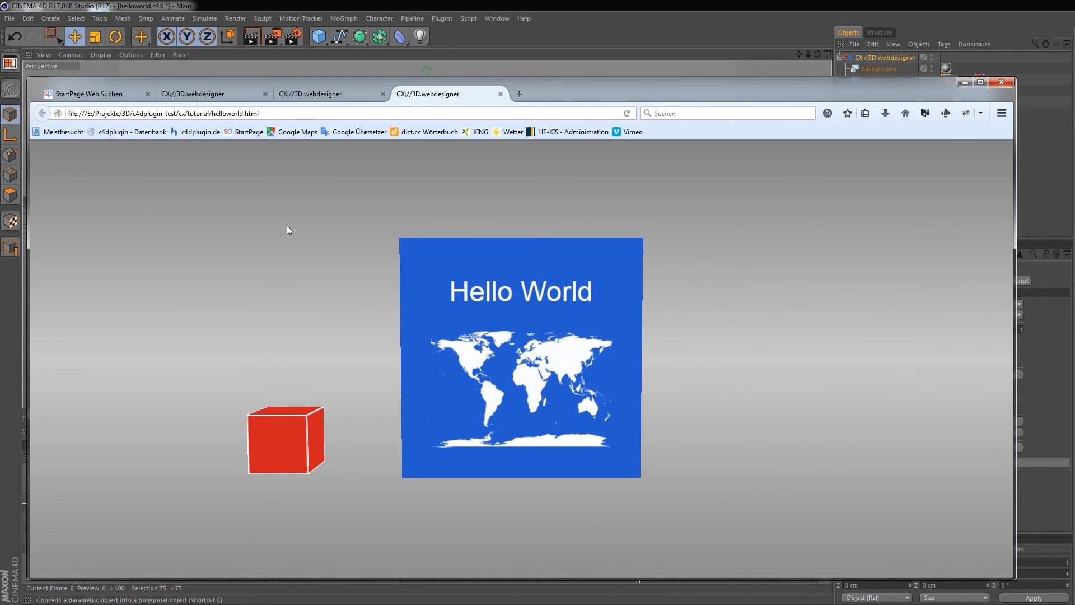
- Switch back to CINEMA 4D and give the Plane a CX://Actions tag with a click event that triggers the end action
left_click(579, 6)
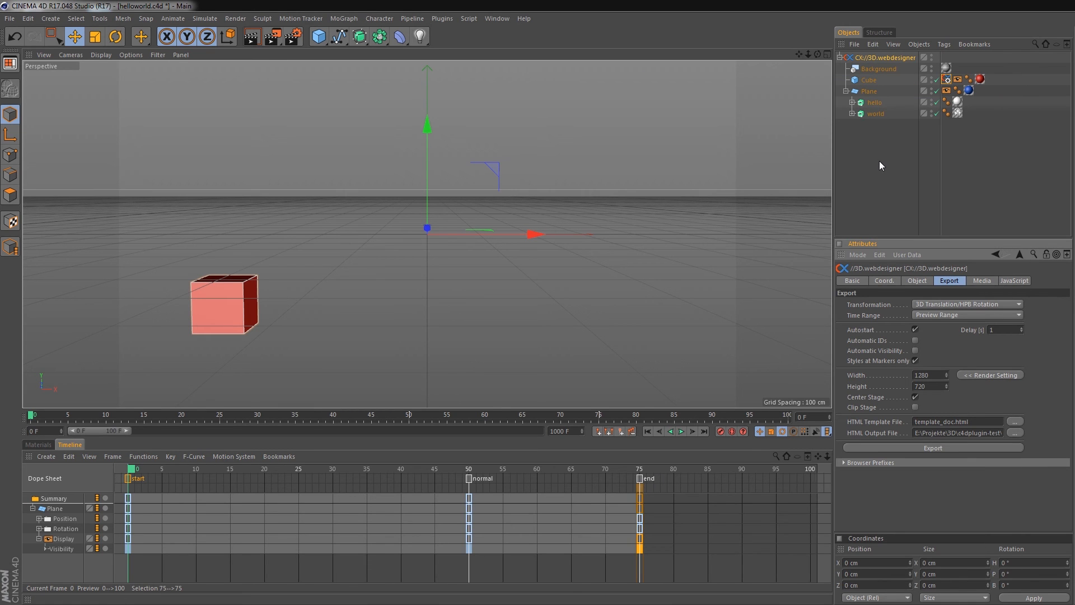
right_click(872, 93)
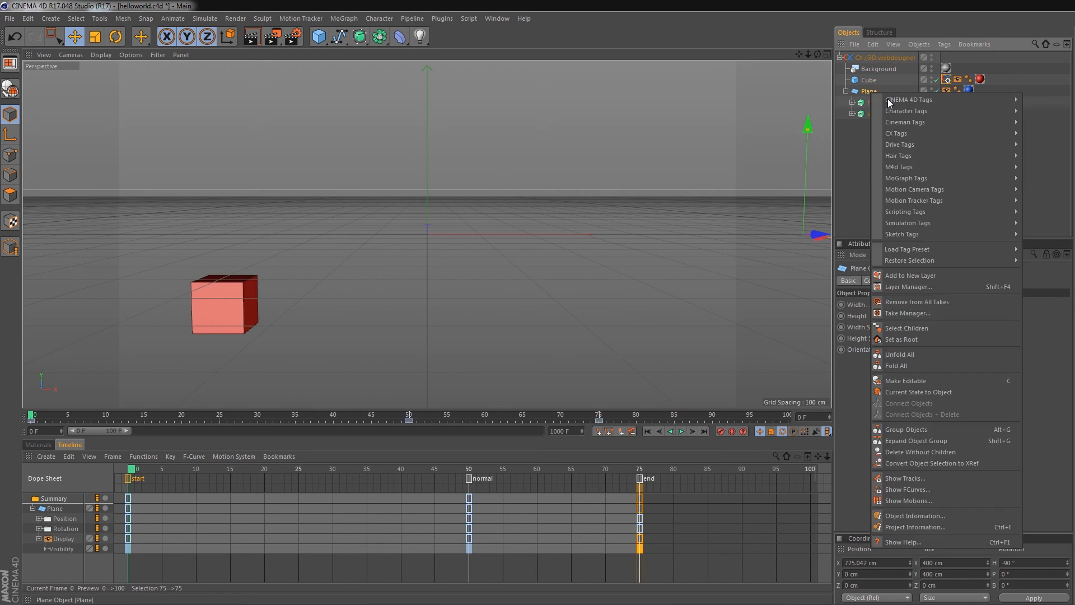
mouse_move(897, 133)
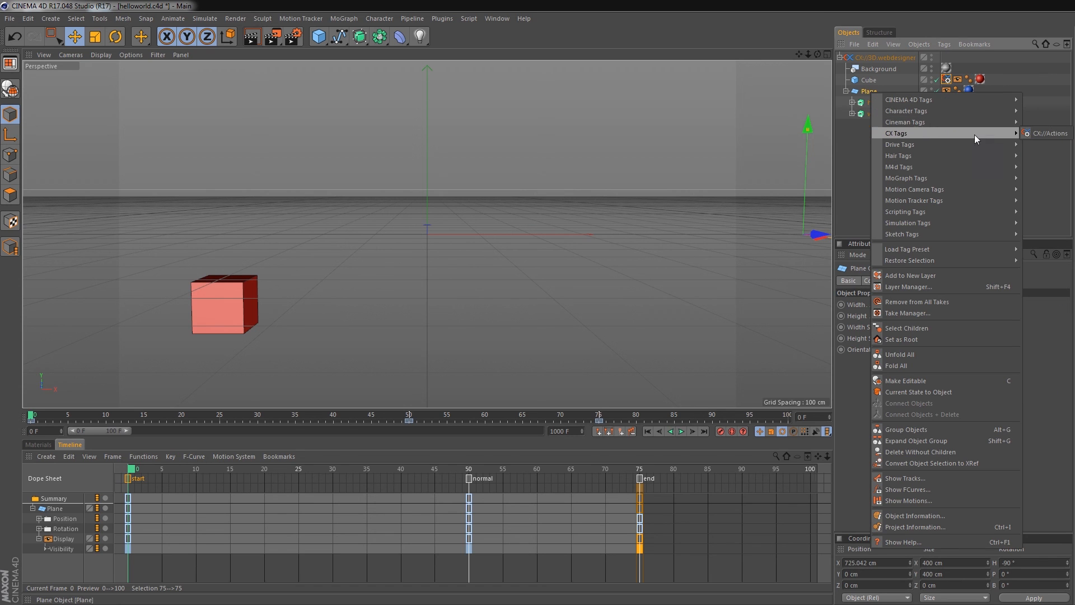
left_click(1053, 136)
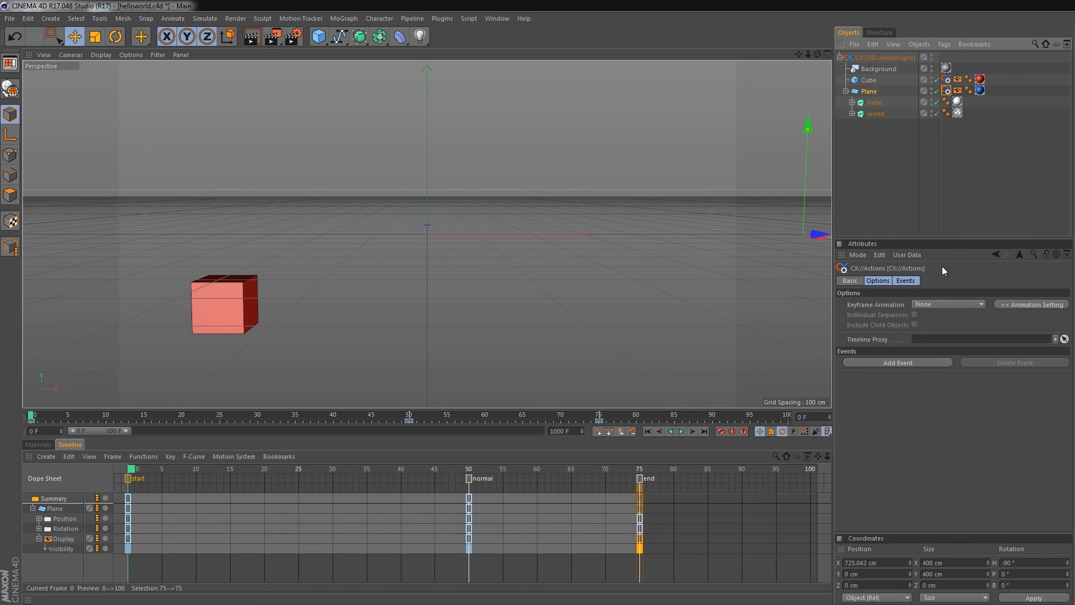
left_click(915, 364)
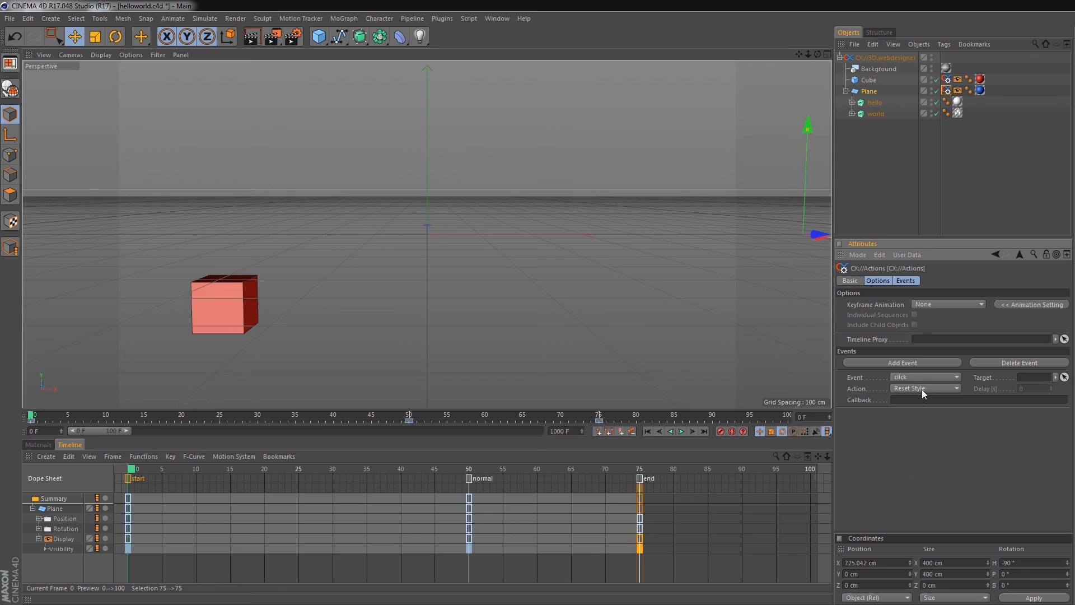
left_click(918, 377)
left_click(922, 389)
left_click(921, 388)
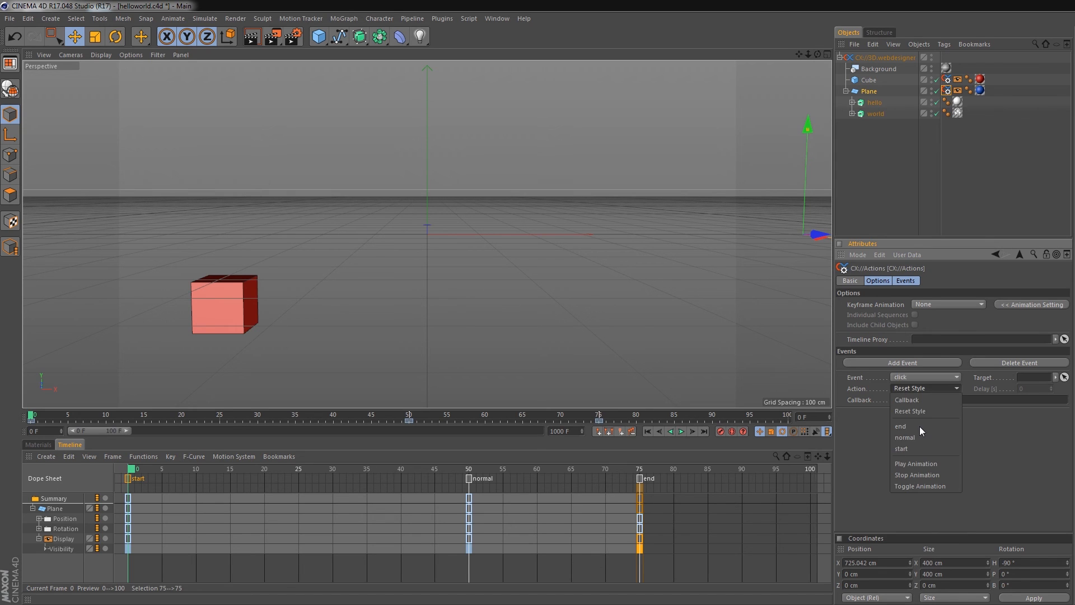
left_click(909, 427)
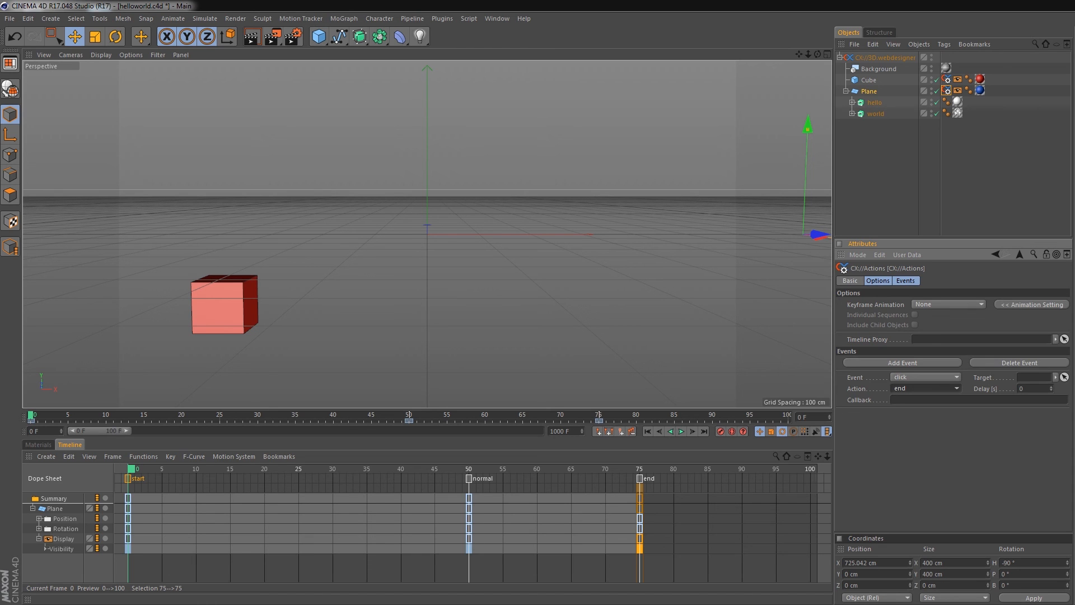
- Re-export the scene and test the click events of both cube and plane on the reloaded helloworld.html in the browser
left_click(898, 59)
left_click(946, 449)
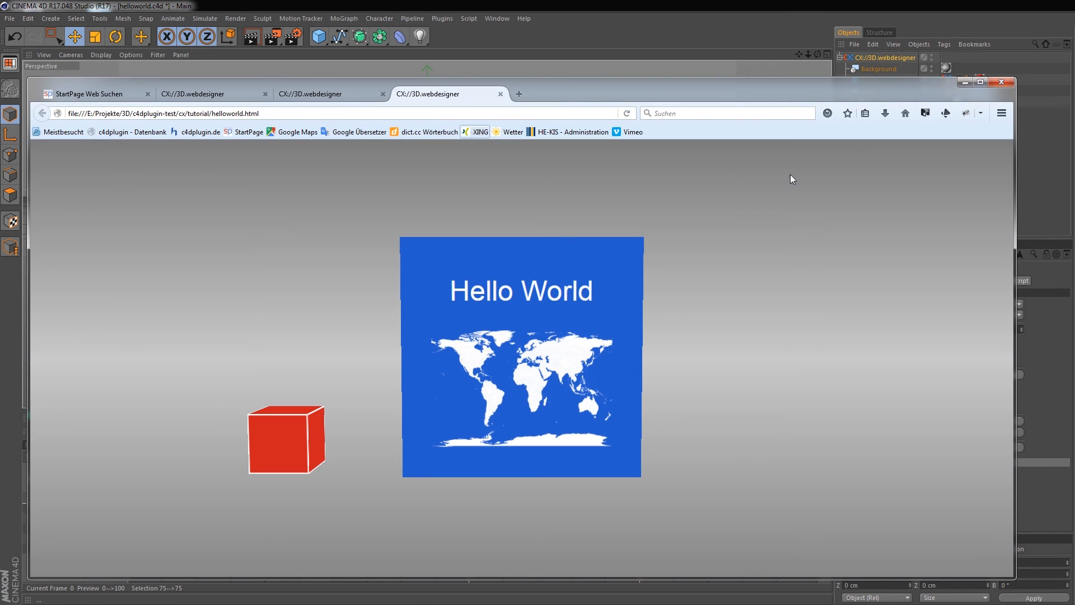
left_click(626, 114)
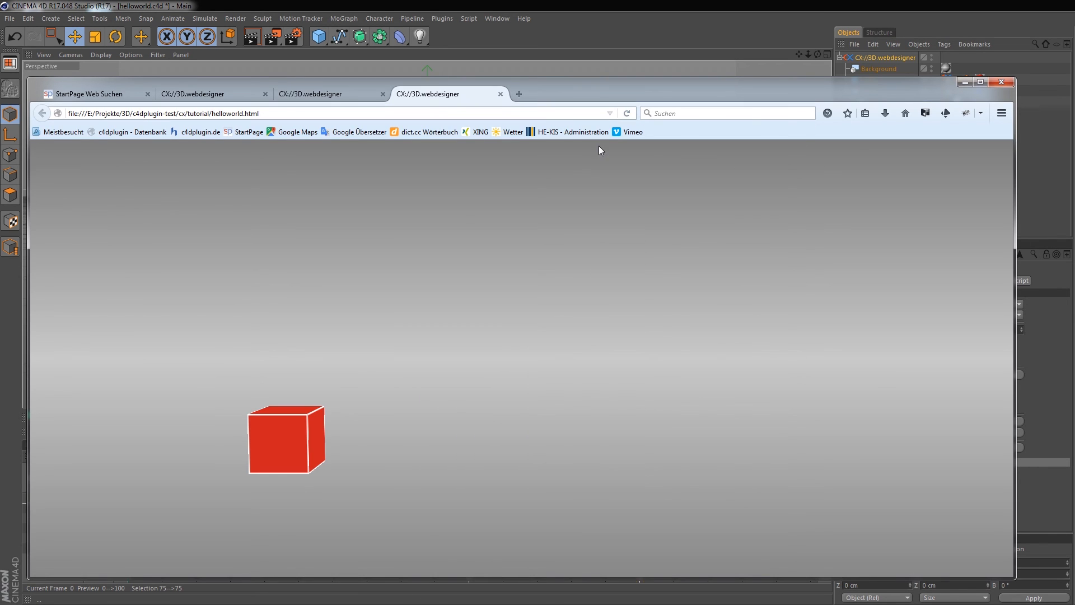
left_click(291, 447)
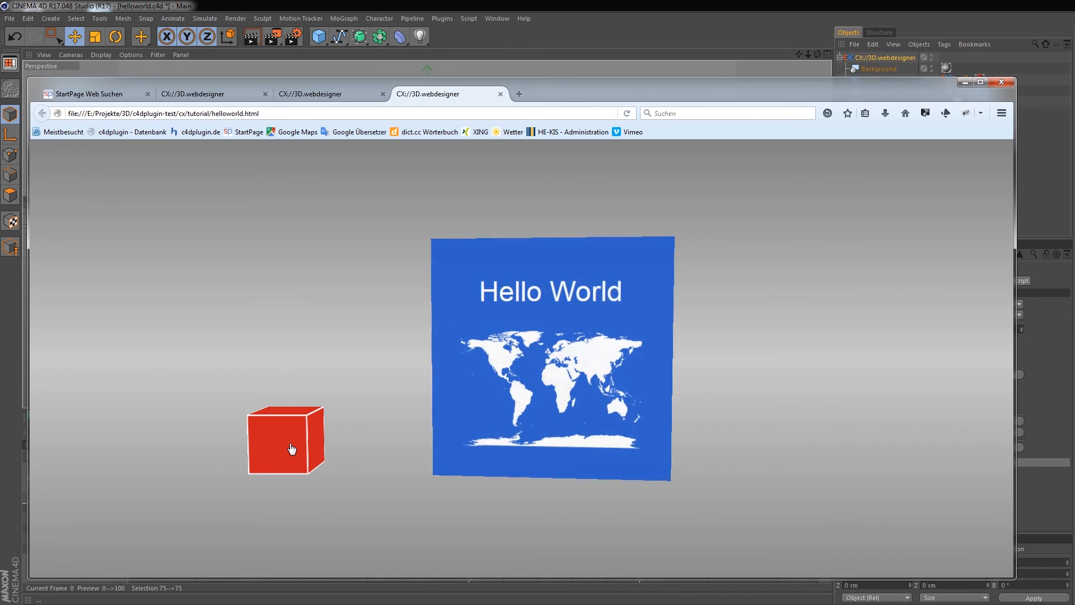
left_click(443, 410)
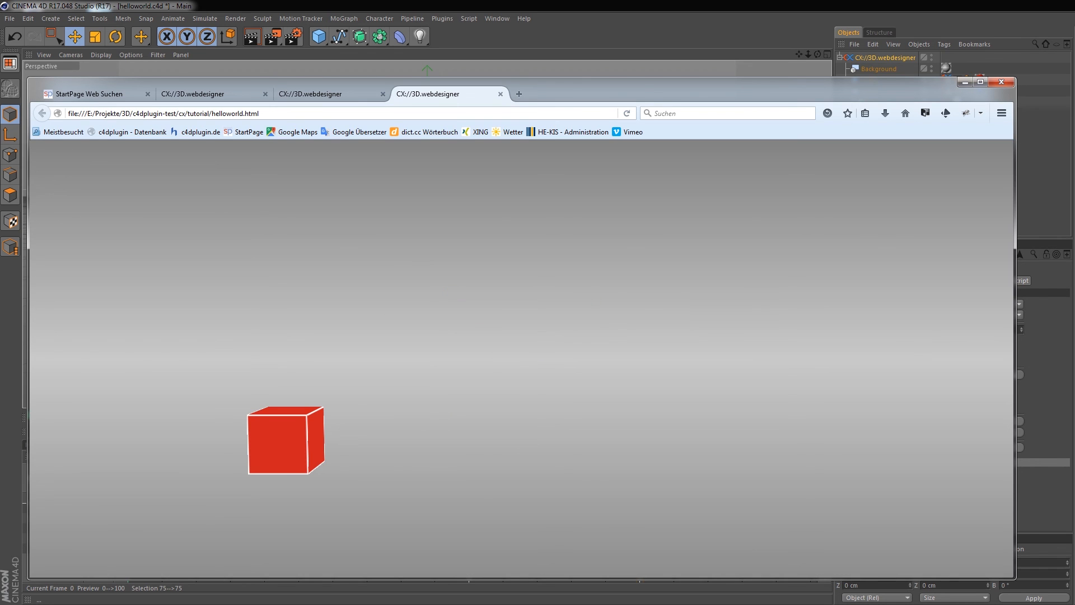
- Switch back to CINEMA 4D and keyframe the Cube at frame 0 and at frame 90 with its heading rotation set to 90°
left_click(629, 60)
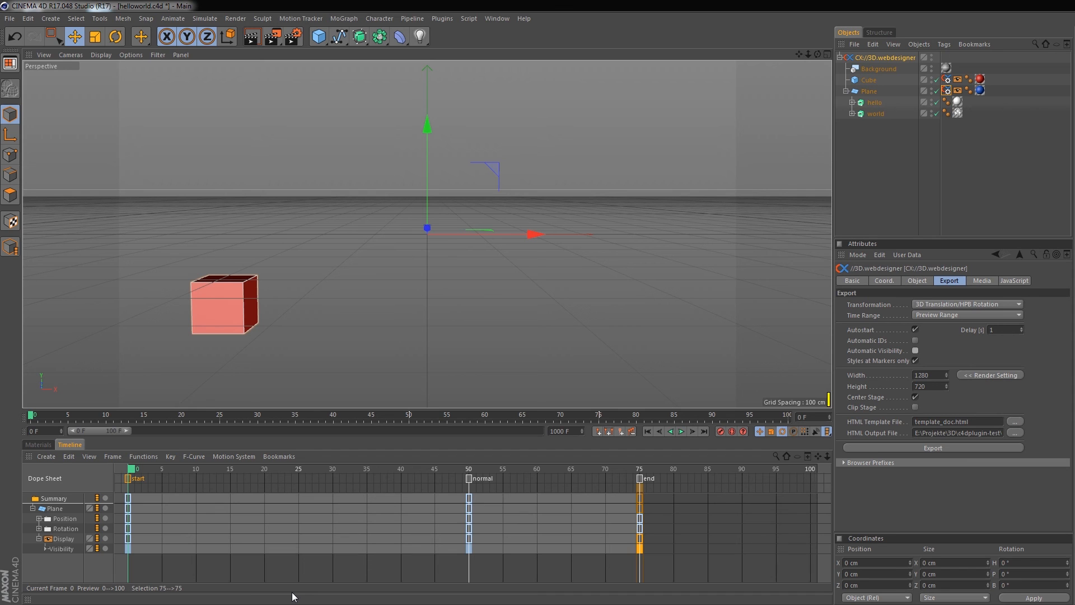
left_click(871, 79)
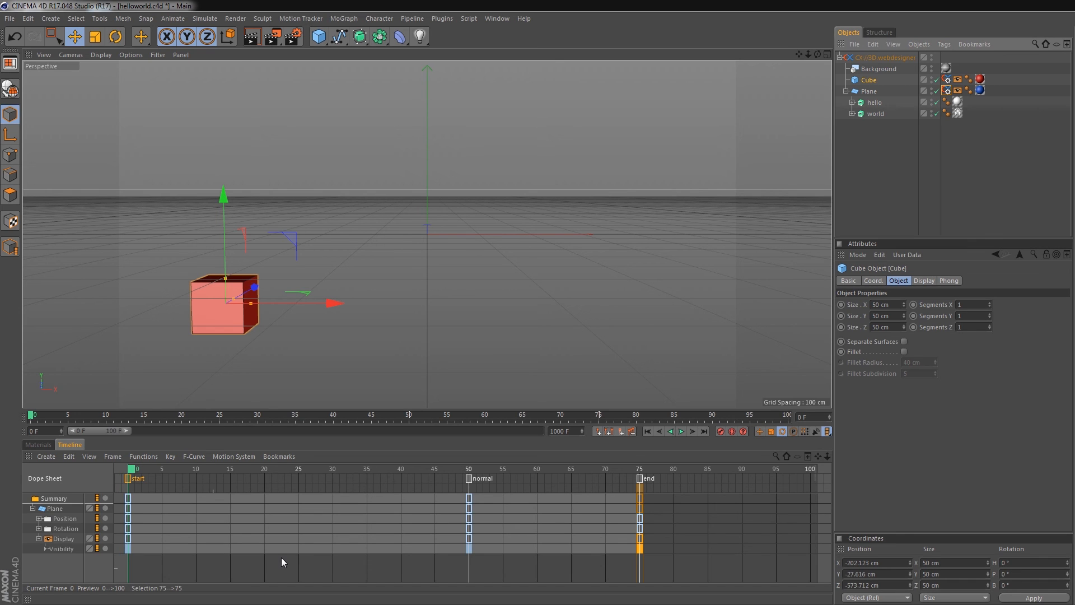
left_click(721, 432)
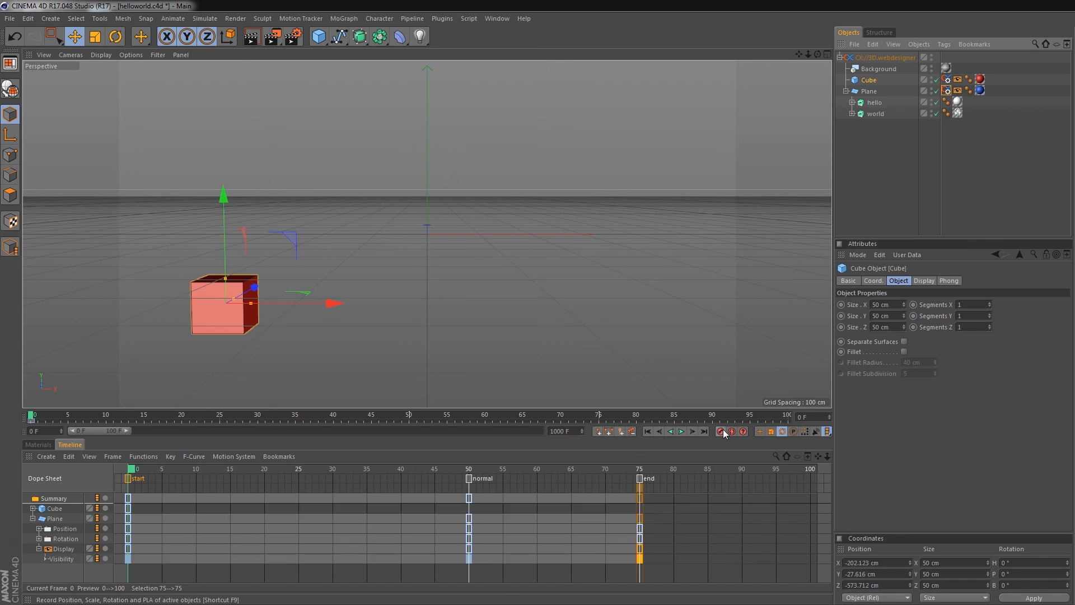
left_click(741, 469)
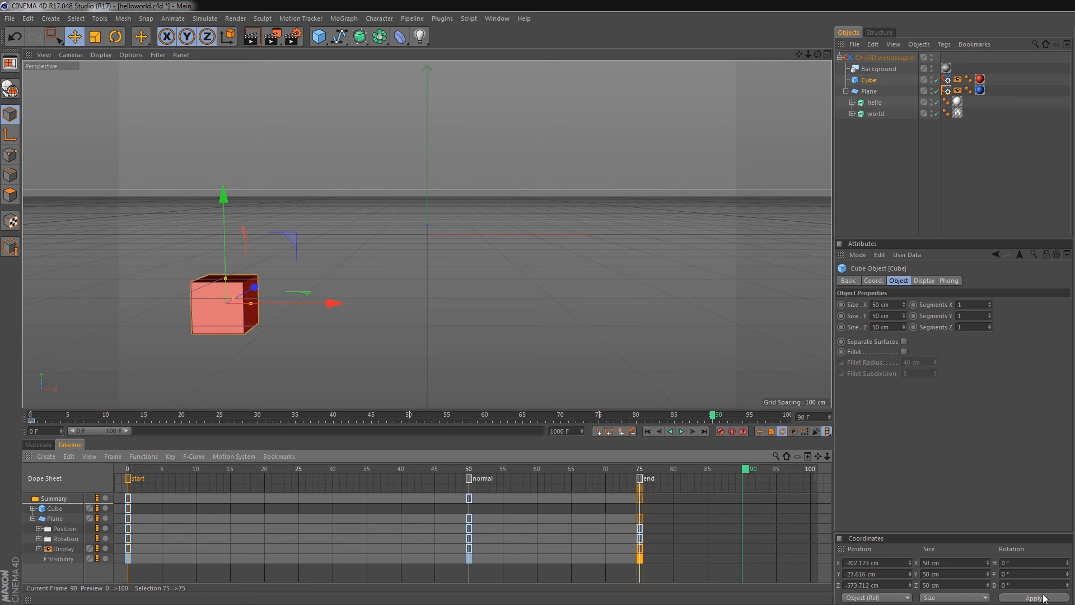
double_click(1005, 562)
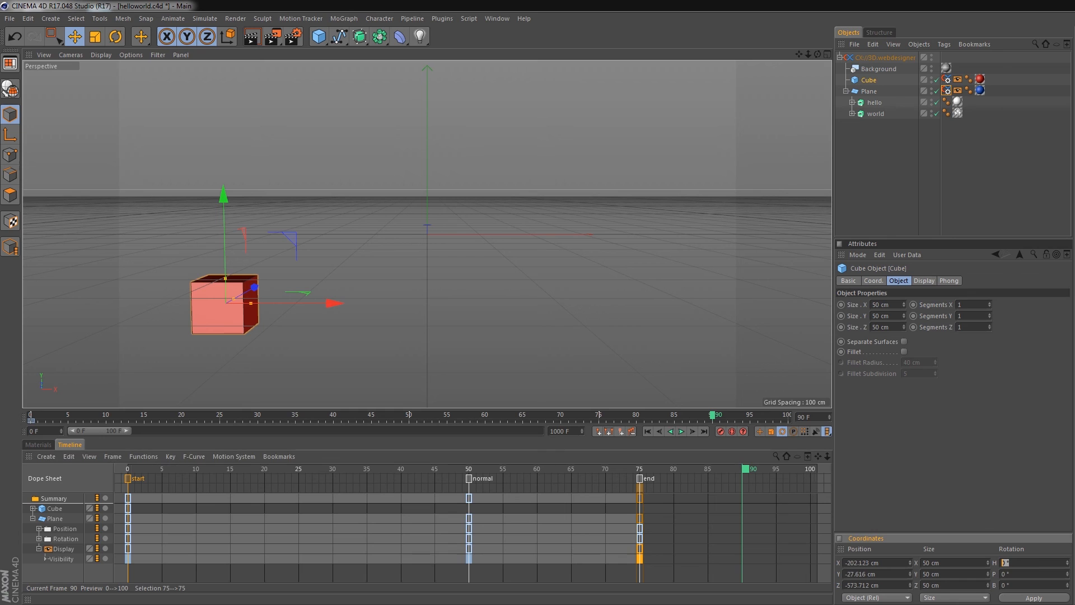
type("90")
key("Return")
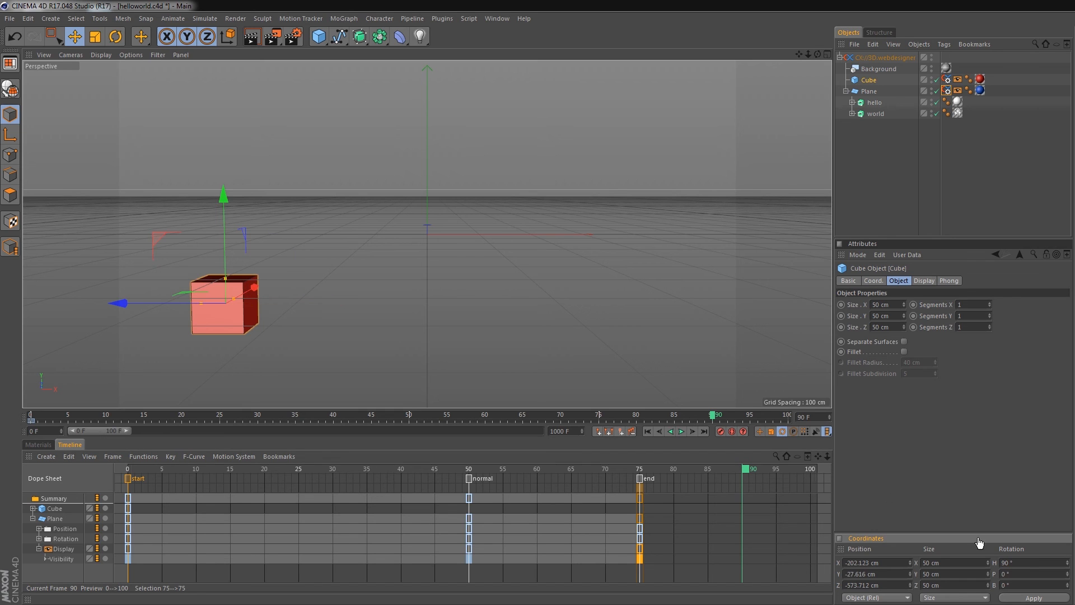
left_click(721, 431)
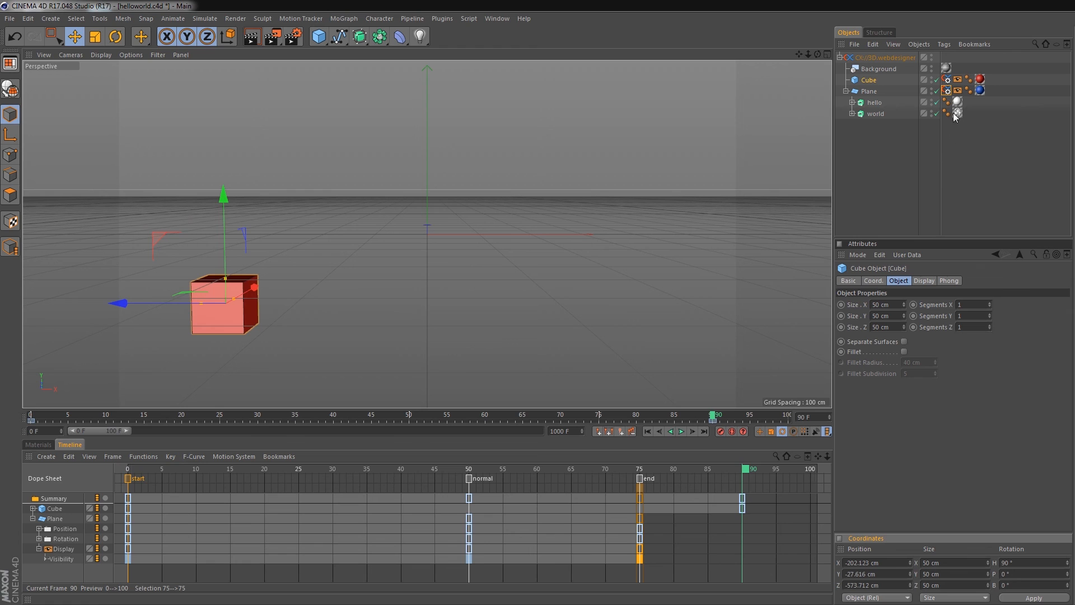
- Set Keyframe Animation to Cycle in the Cube's CX://Actions tag and enable Individual Sequences
left_click(947, 80)
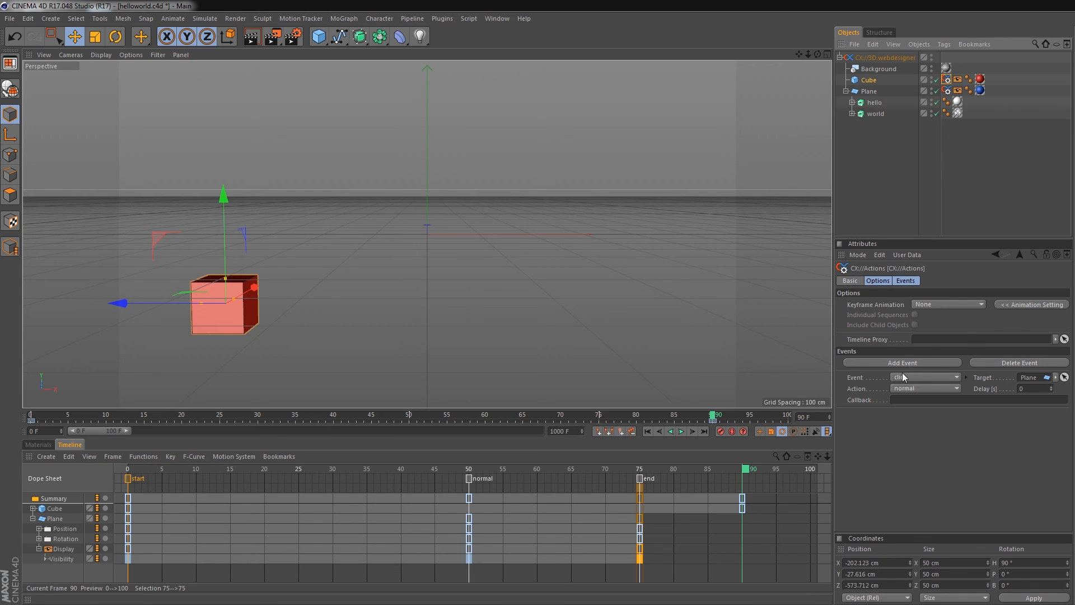
left_click(941, 307)
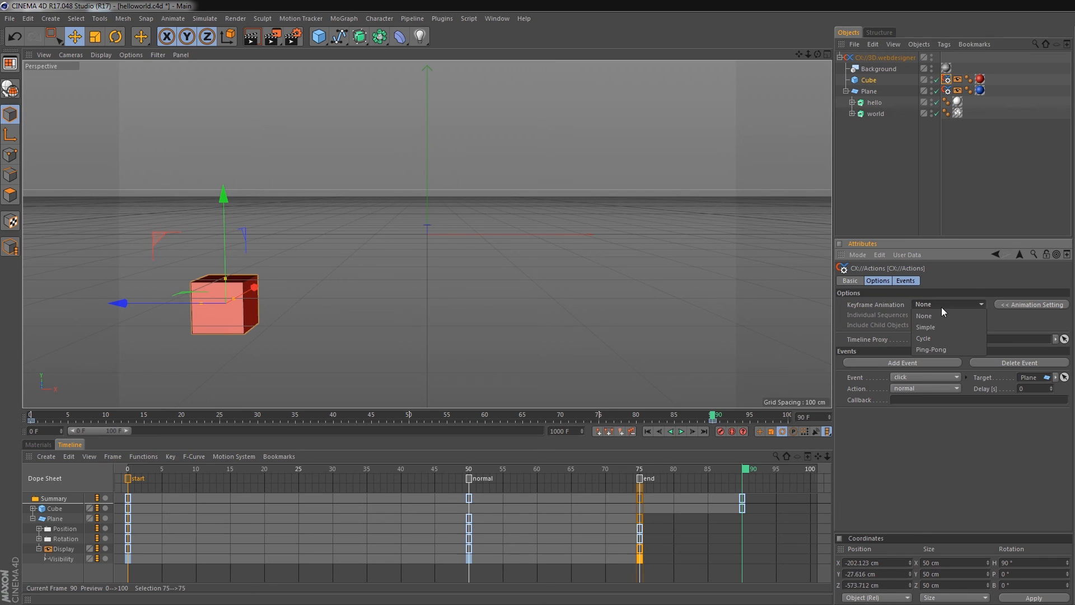
left_click(940, 339)
left_click(914, 316)
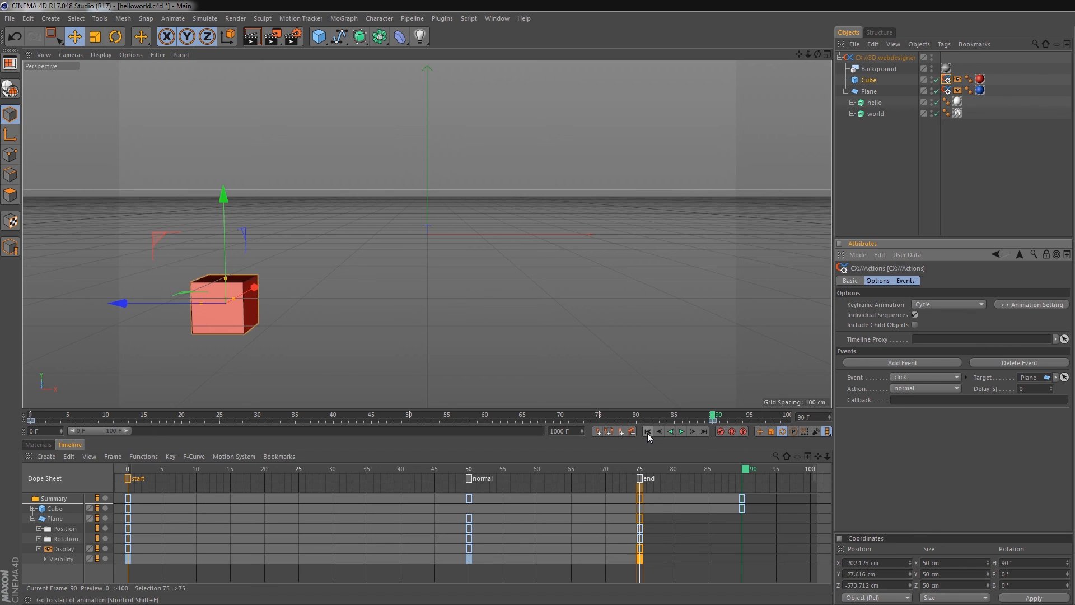
- Preview the Cube's rotation by playing the animation from its start, and stop the playback
left_click(647, 432)
left_click(681, 431)
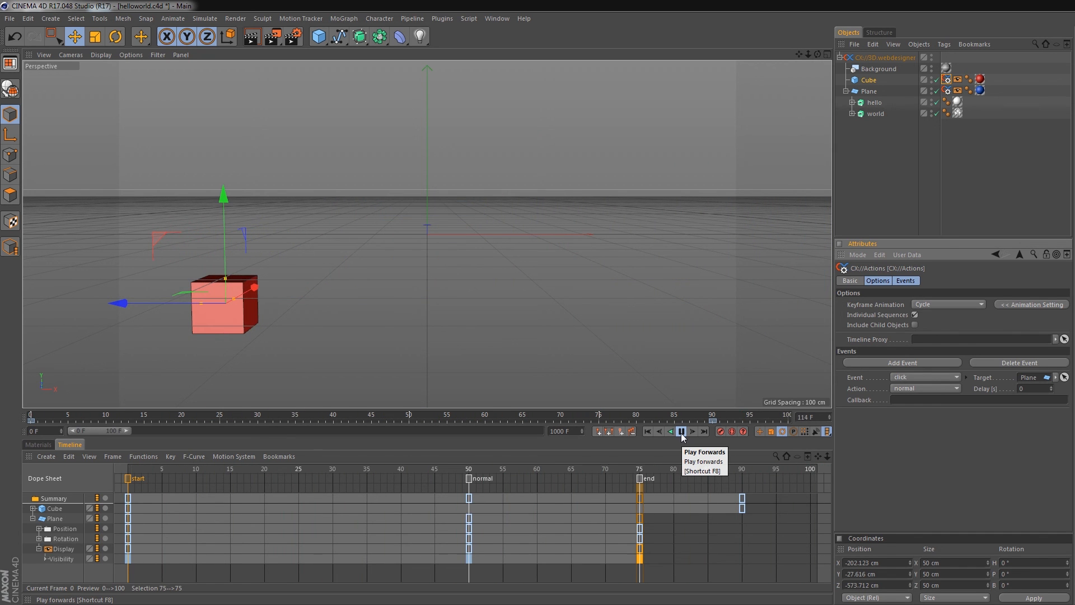
left_click(682, 431)
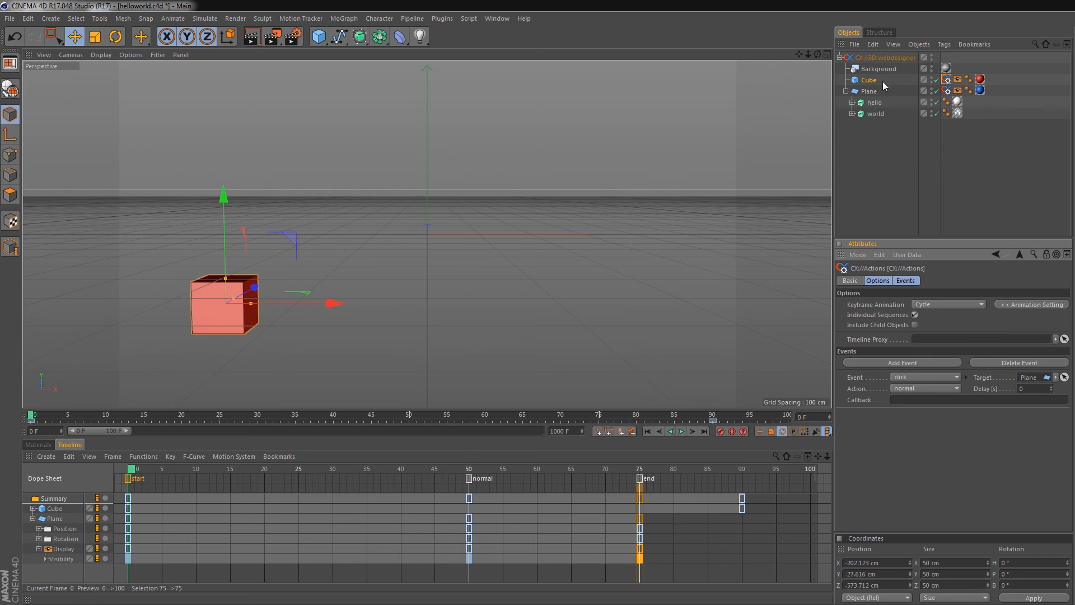
- Export the scene with the cycling Cube, view its rotation in the browser and return to CINEMA 4D
left_click(875, 58)
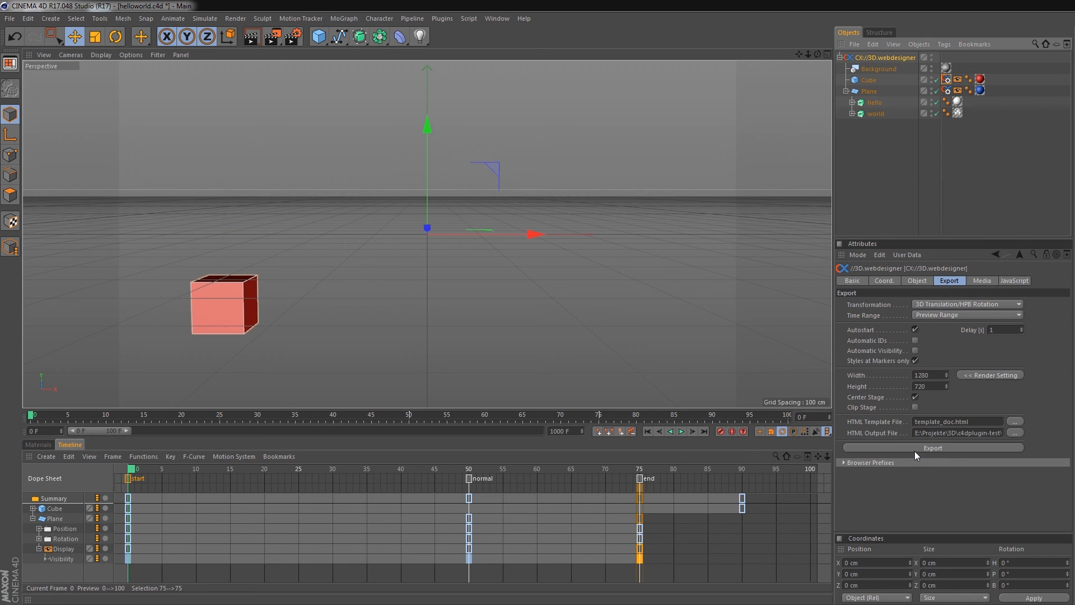
left_click(914, 448)
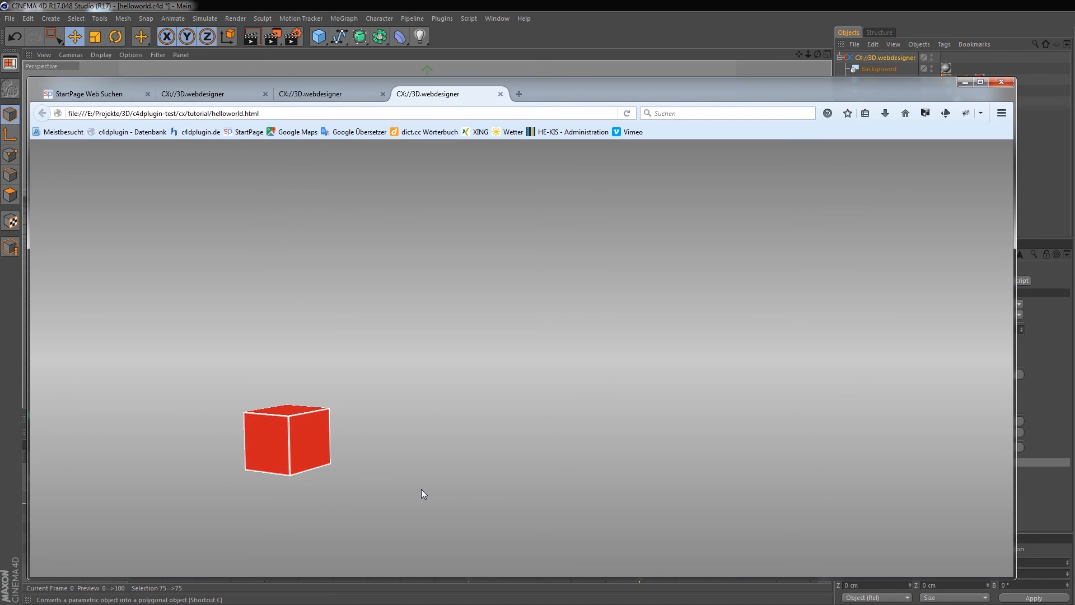
left_click(664, 5)
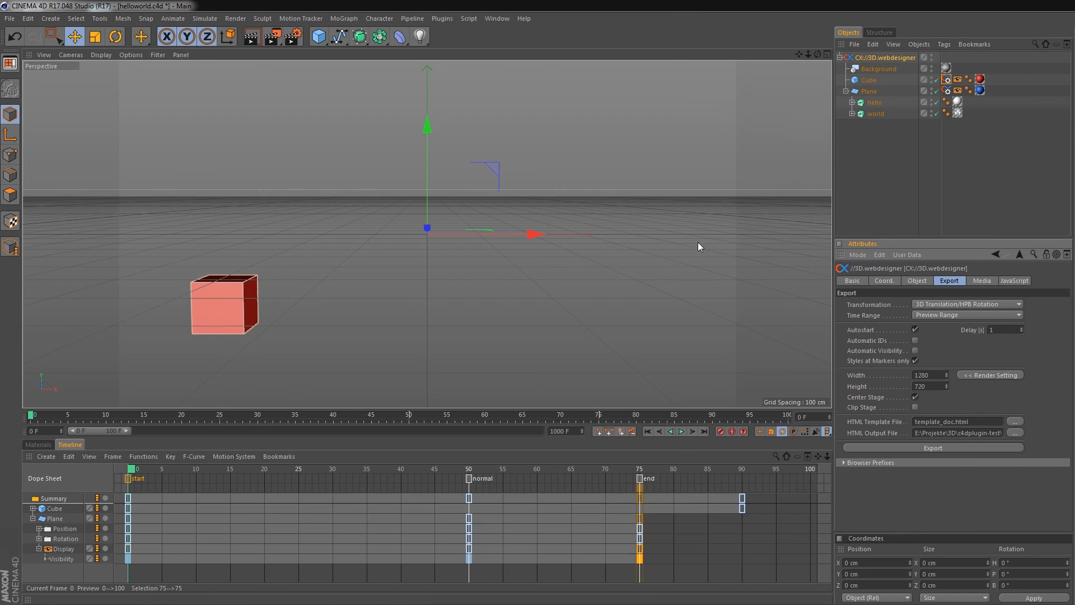
- Select all of the Cube's rotation keys at frames 0 and 90 in the timeline and change their interpolation type
left_click(33, 508)
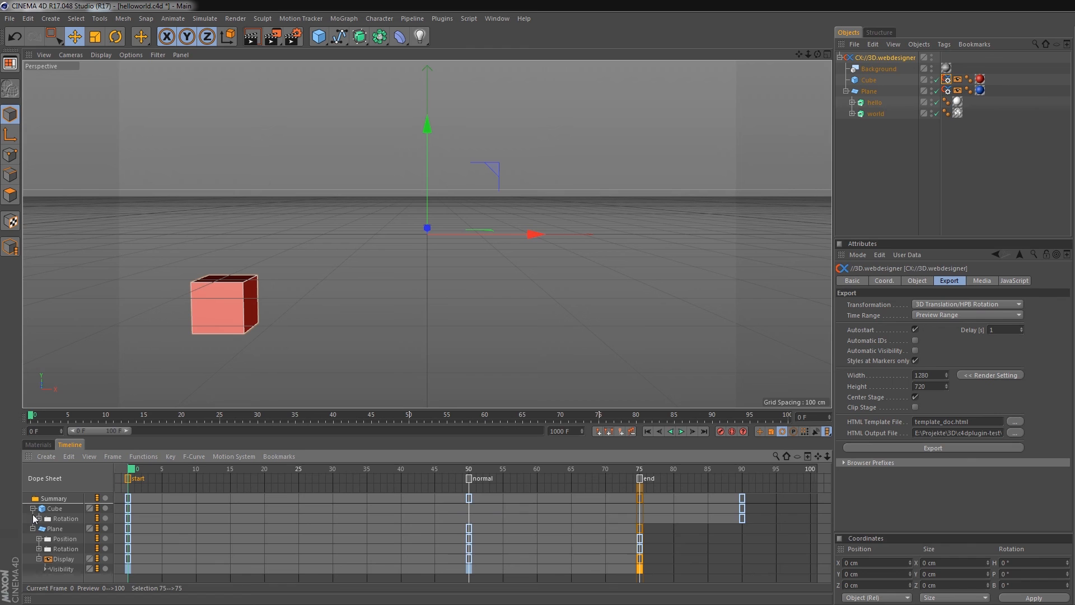
left_click(39, 518)
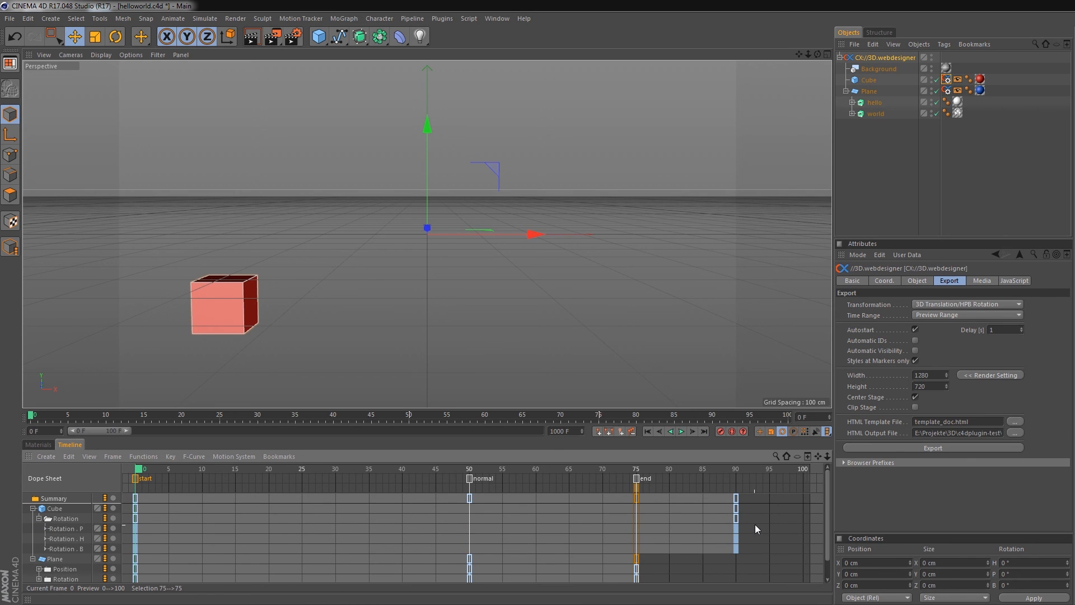
left_click_drag(754, 527, 132, 552)
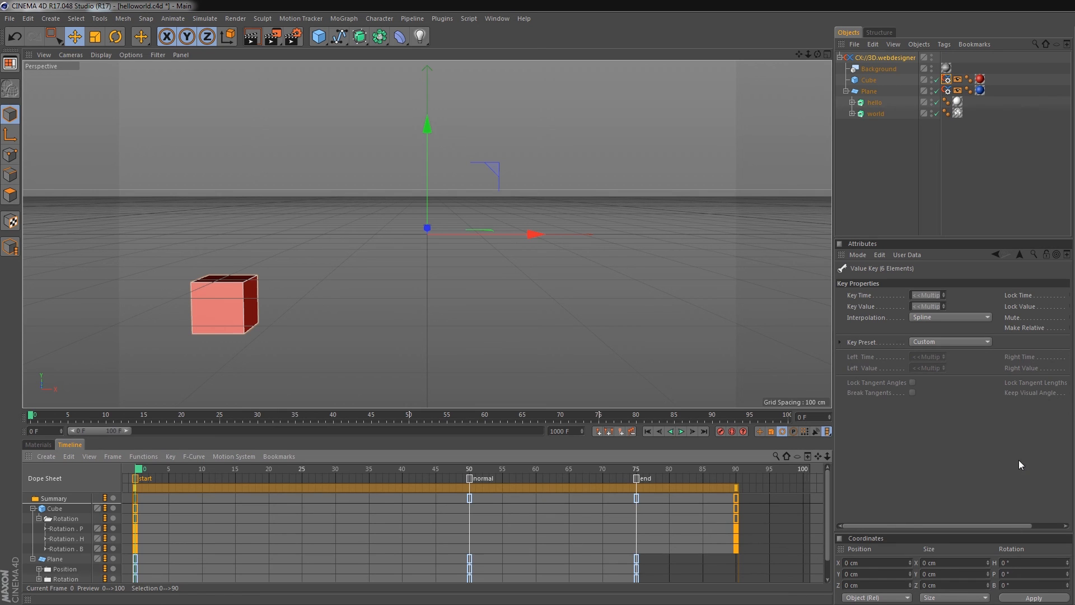
left_click(935, 318)
left_click(928, 341)
- Export the scene again from the CX://3D.webdesigner object and test the Plane's click event in the browser
left_click(883, 57)
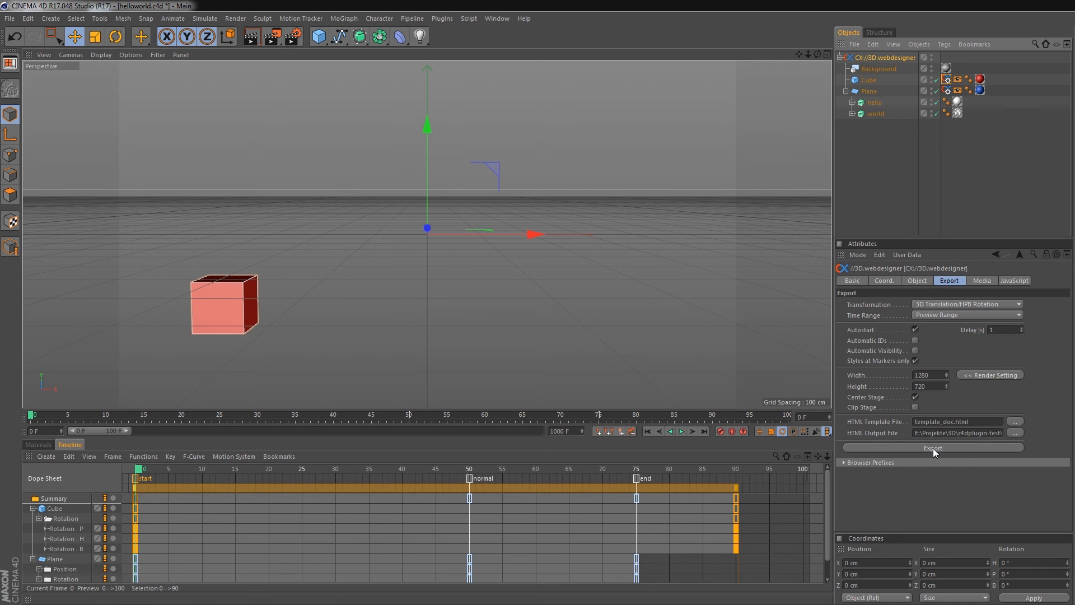
left_click(933, 447)
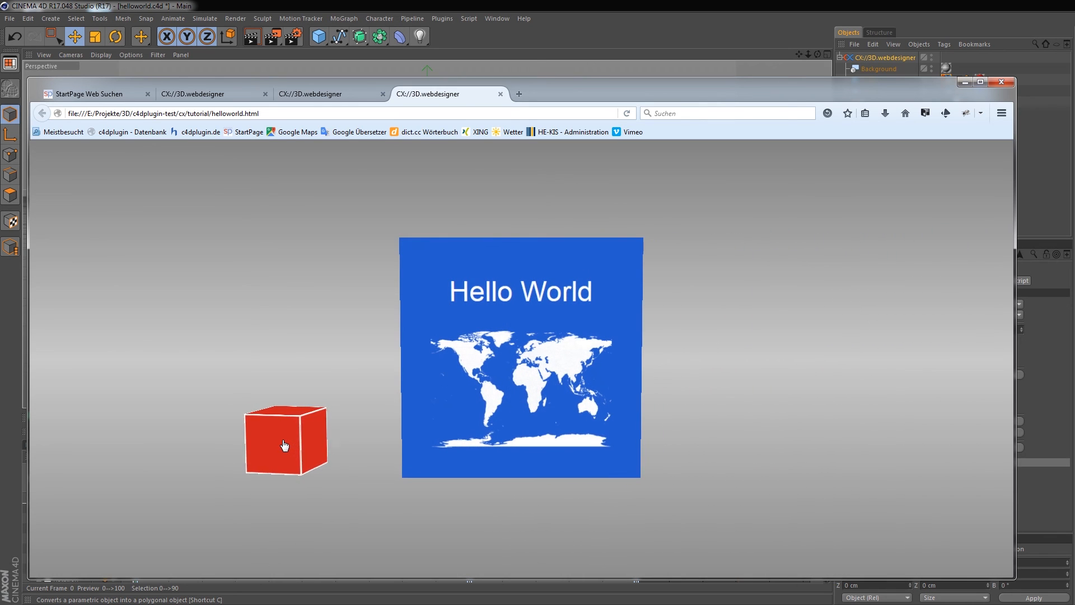
left_click(462, 403)
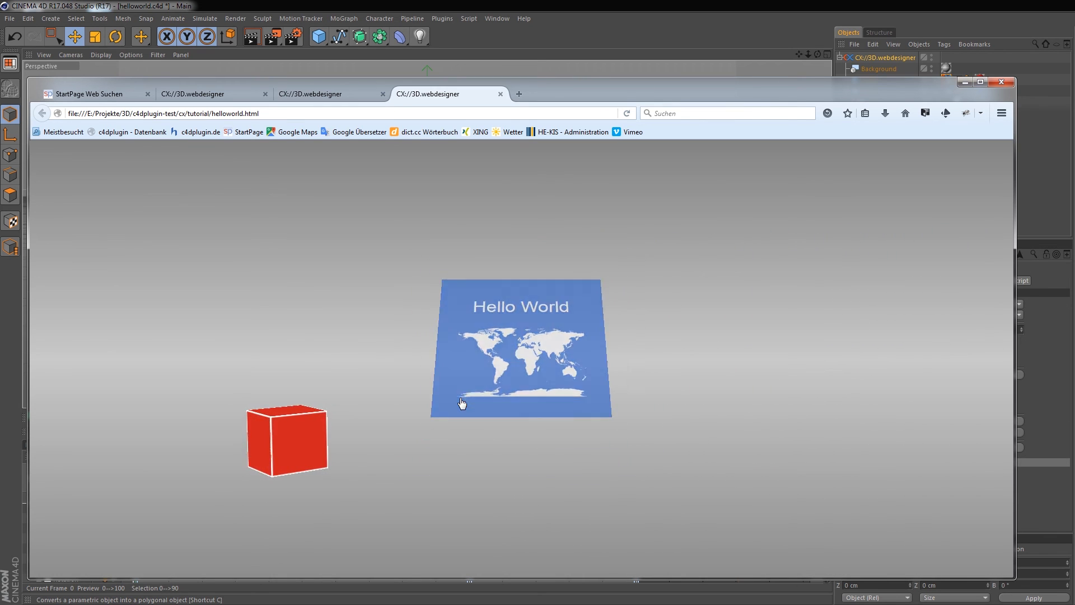